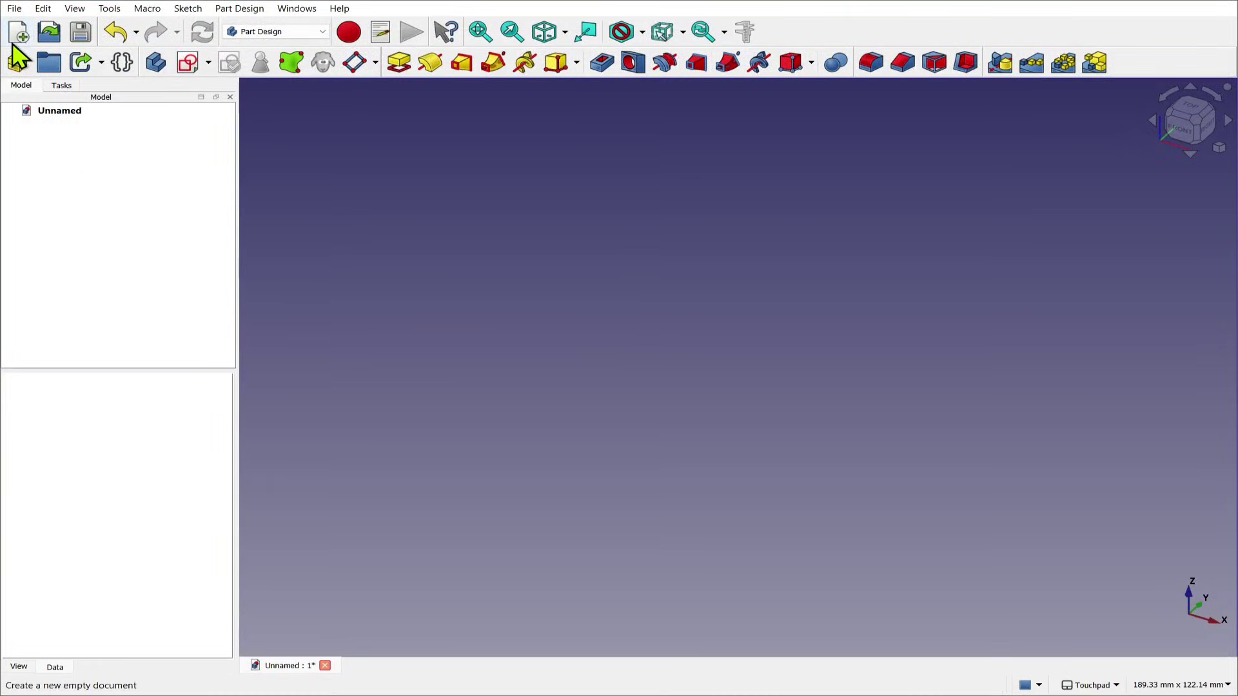
Create a new body and start a sketch on the XY plane
click(157, 64)
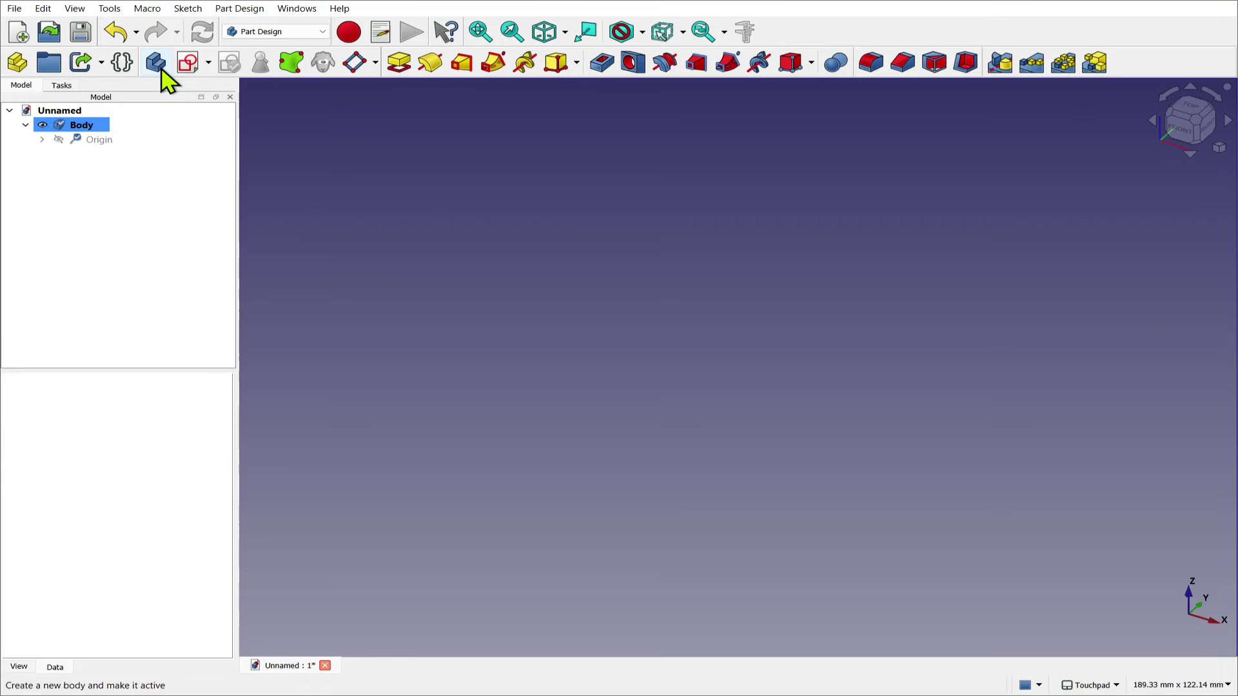
click(188, 62)
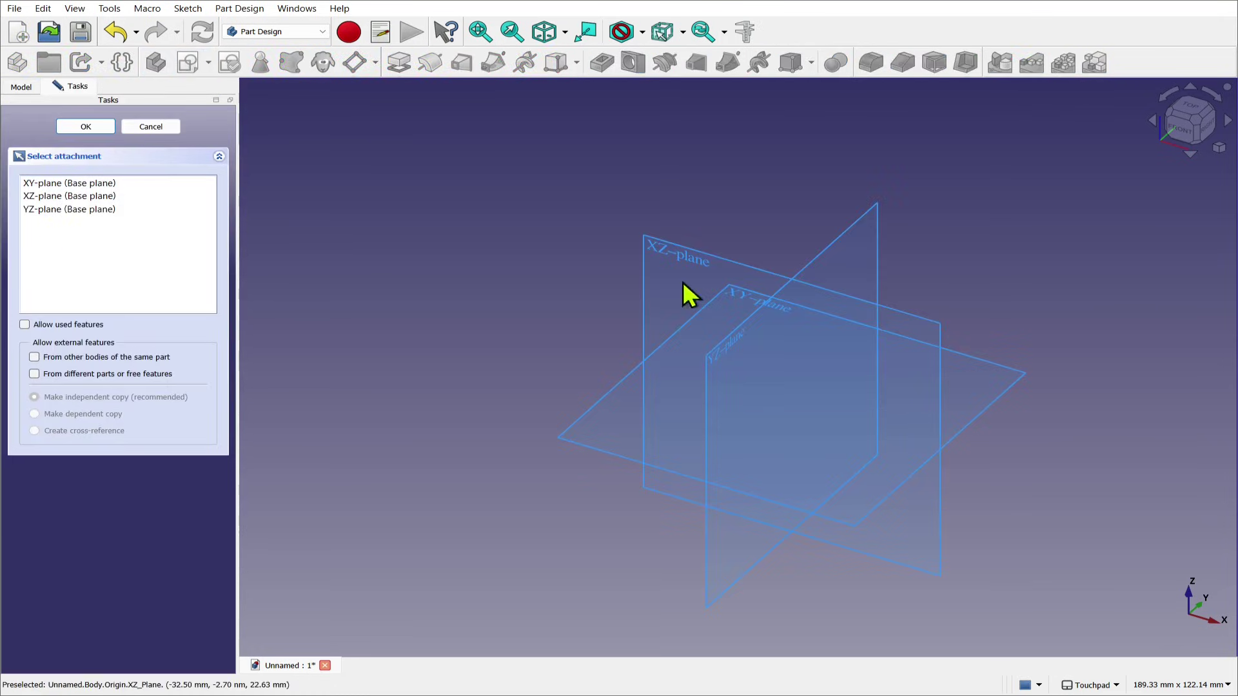
click(733, 292)
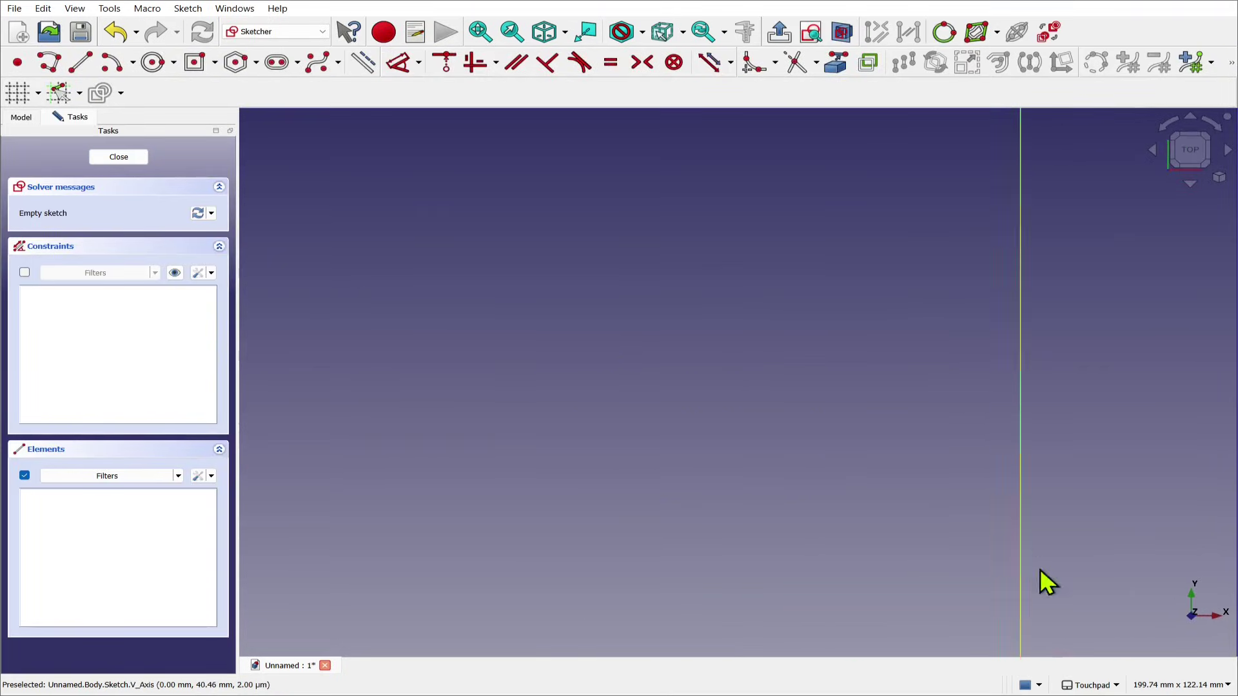
mouse_move(1040, 581)
middle_down()
mouse_move(957, 545)
mouse_move(765, 224)
mouse_move(782, 185)
mouse_move(865, 317)
middle_up()
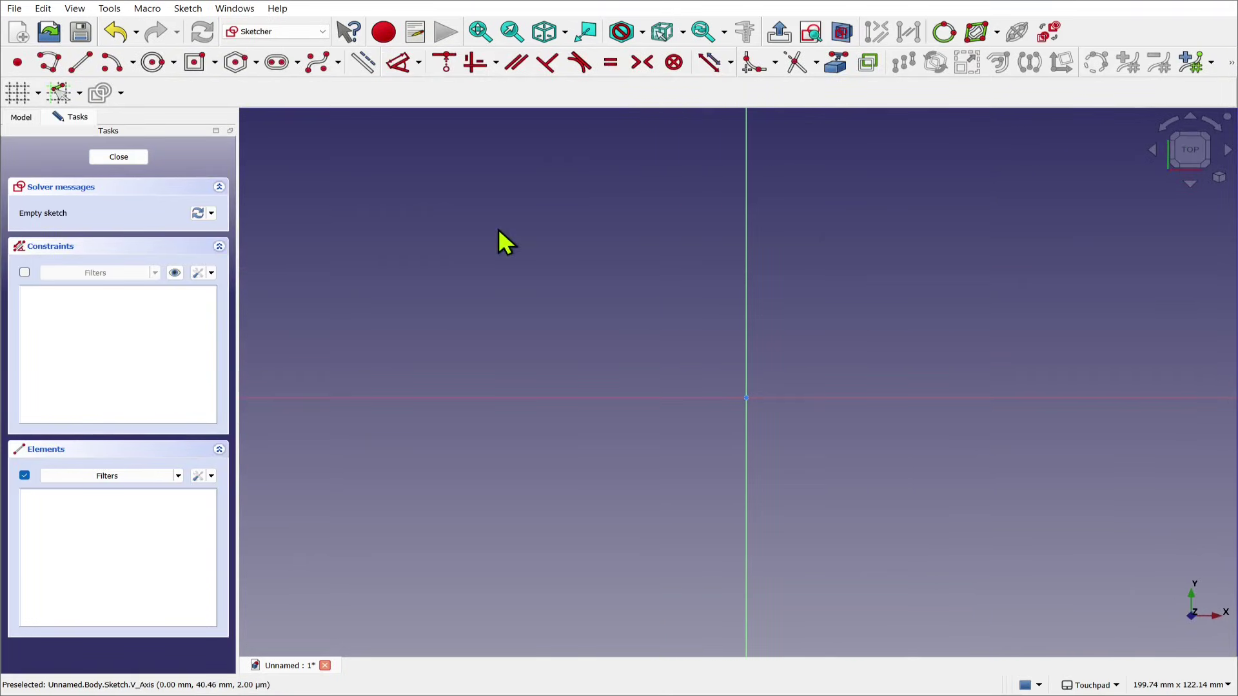
Draw a 150 × 75 mm centred rectangle on the origin
click(214, 63)
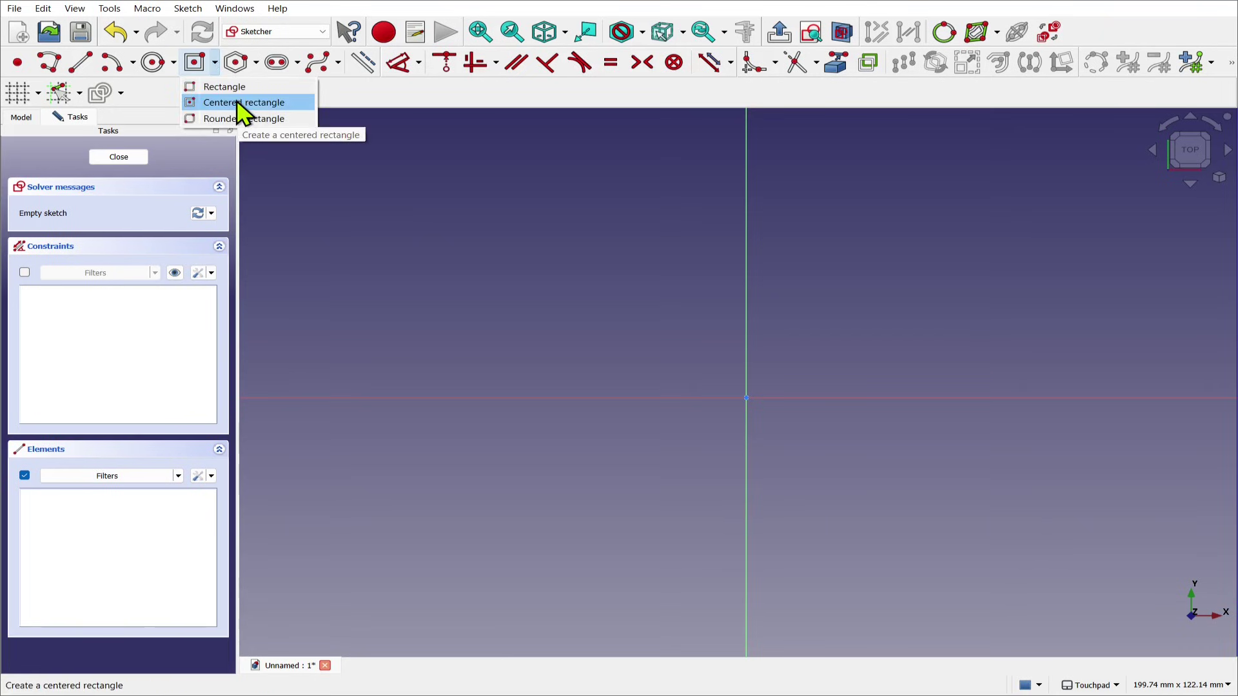
click(237, 103)
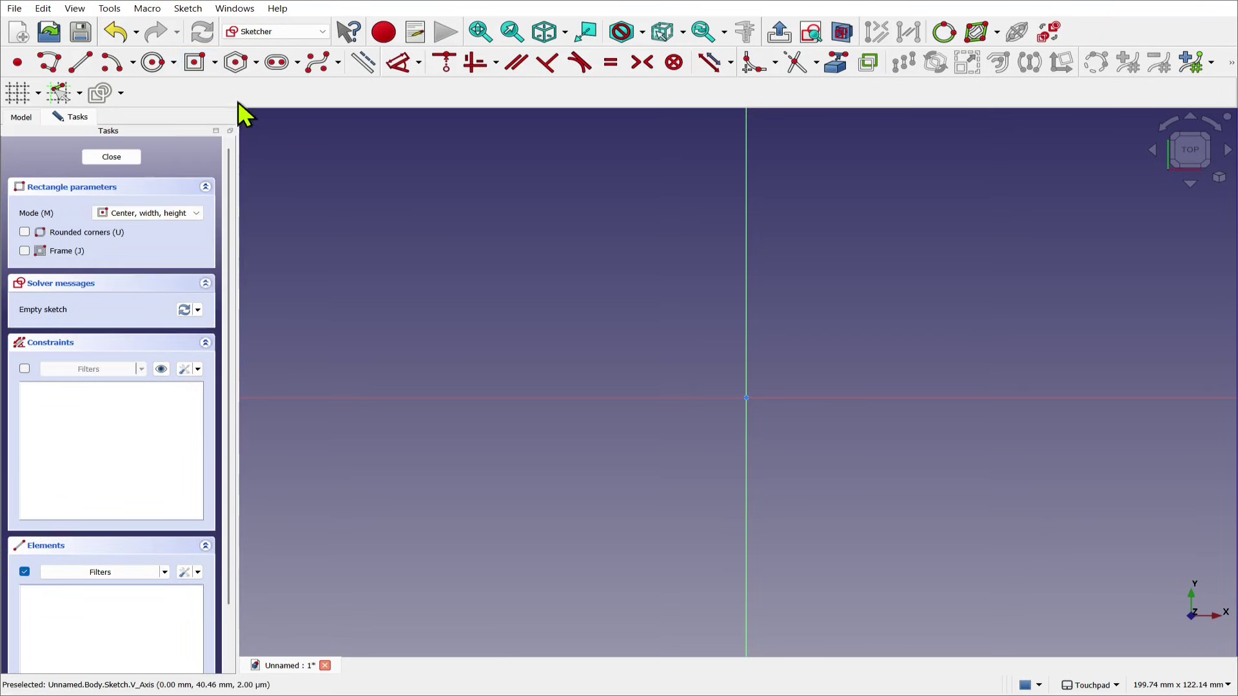
click(744, 401)
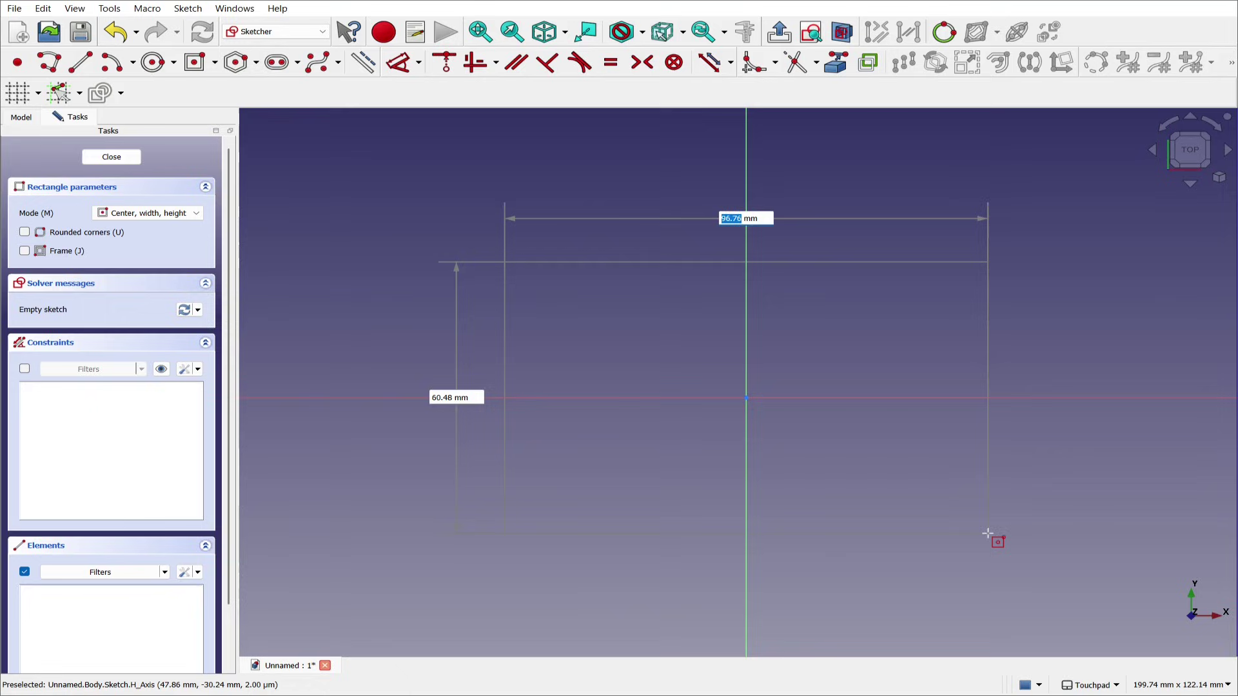
text(150)
key(Tab)
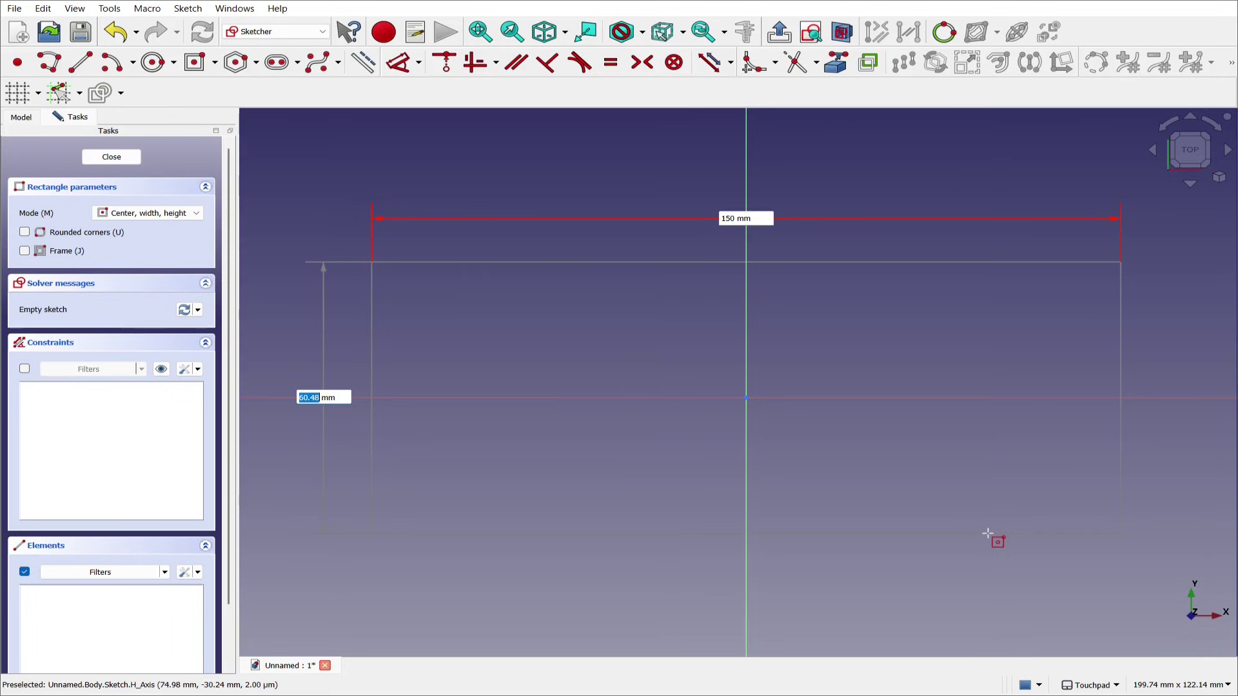
text(75)
key(Return)
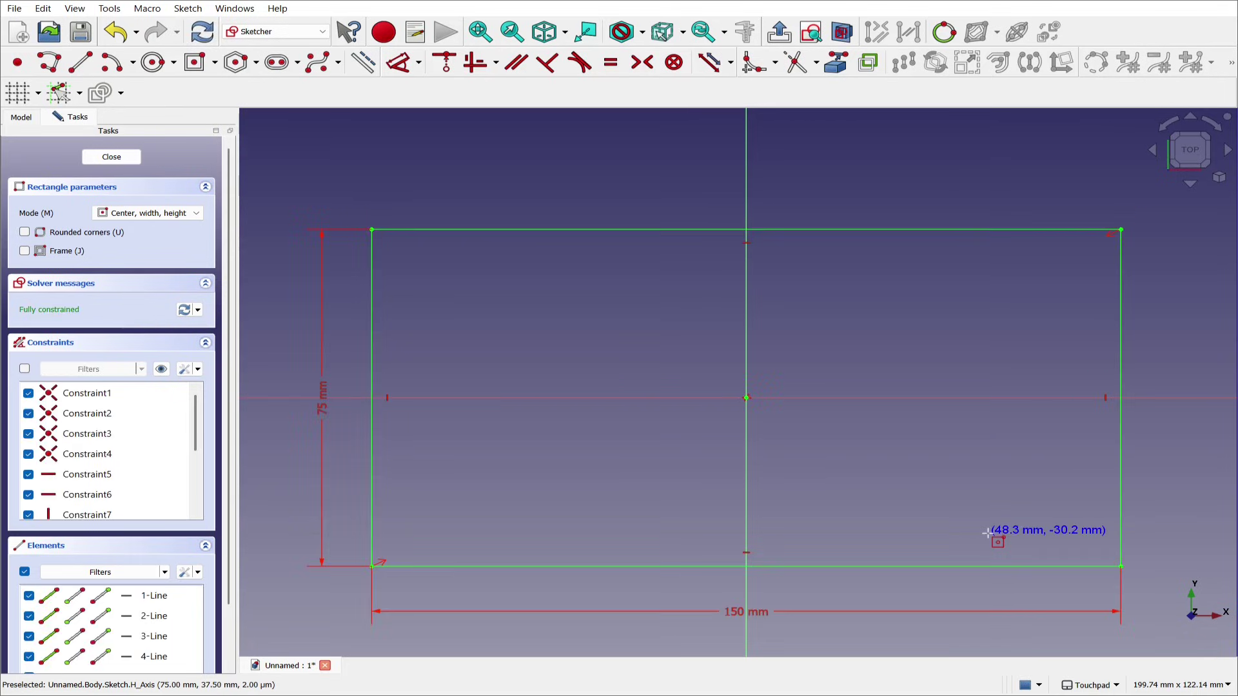
Close the sketch and pad the rectangle into a block about 25 mm thick, then fit the view
click(111, 157)
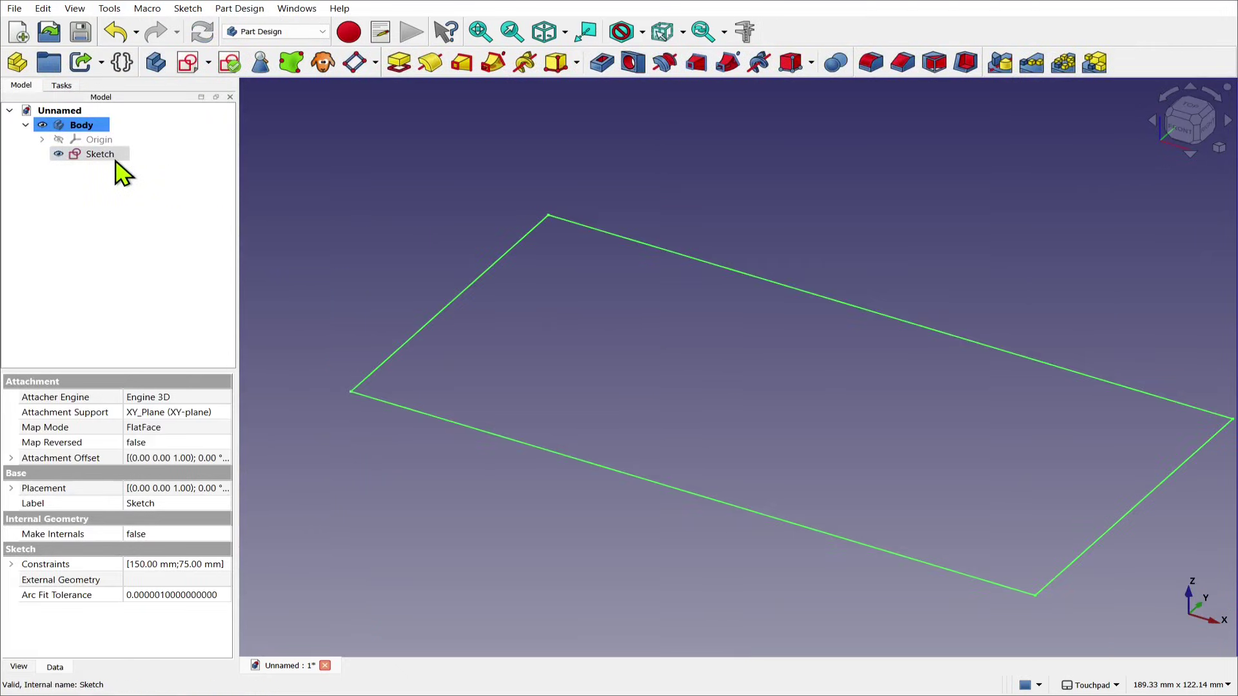
click(399, 62)
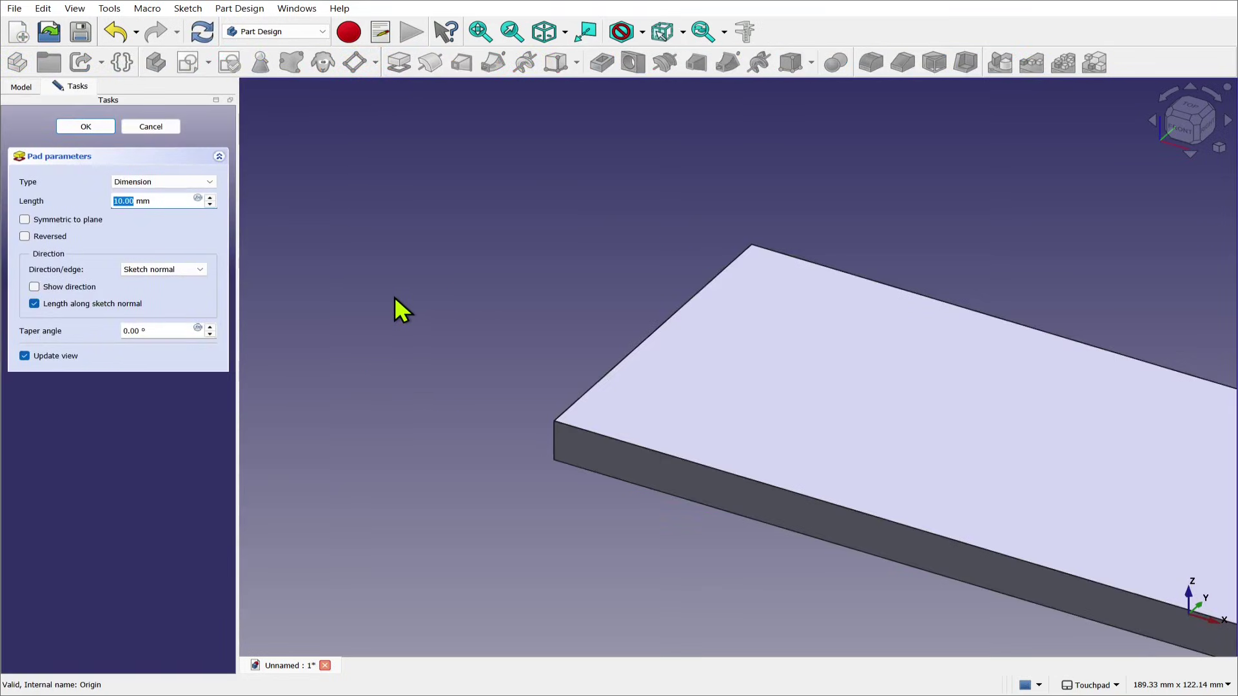
text(25)
key(Return)
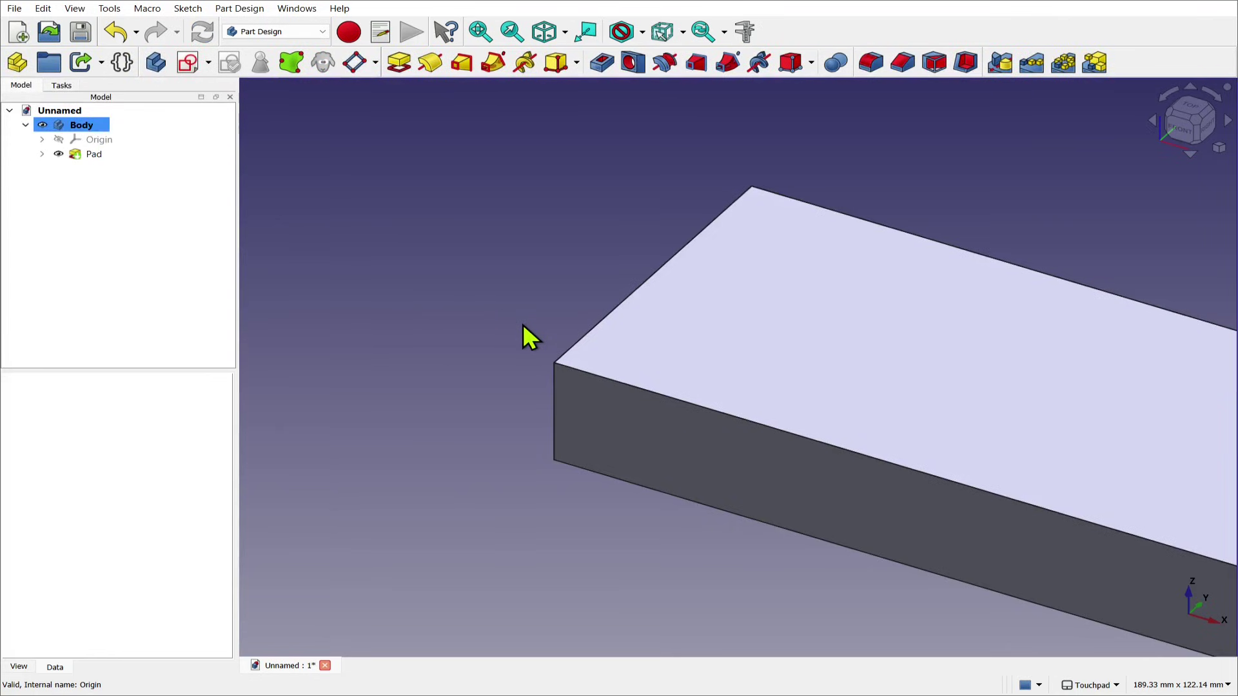
key(v)
key(f)
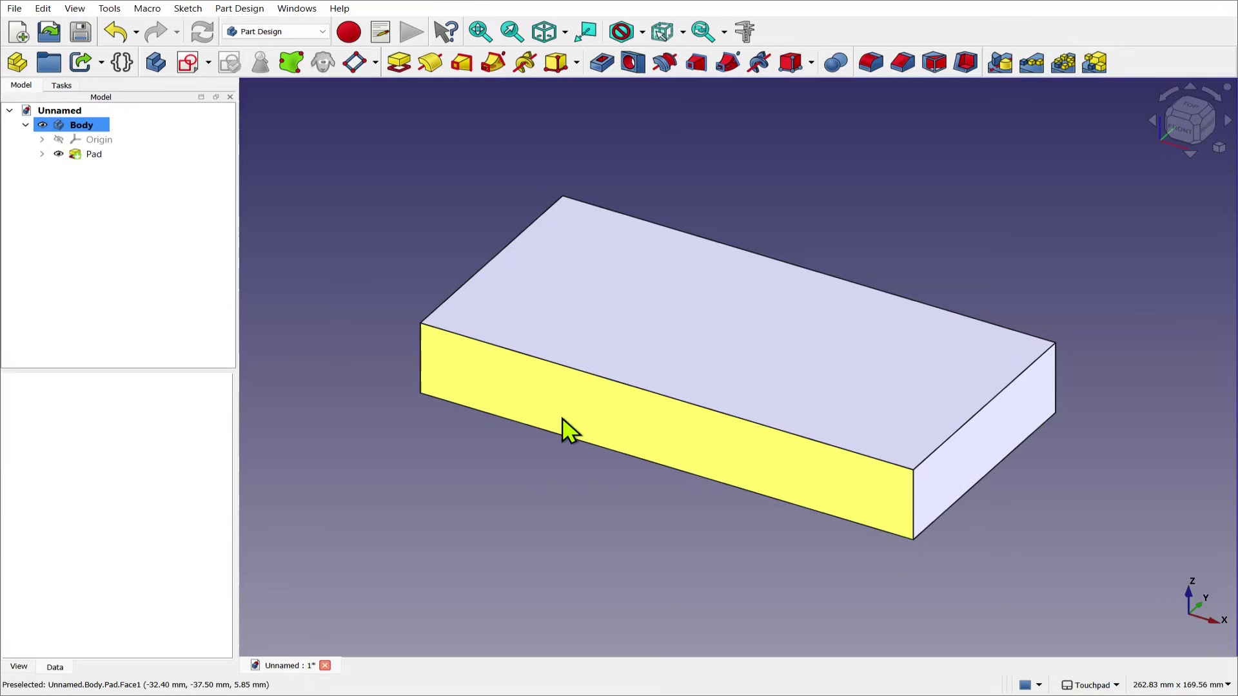
middle_drag(583, 423, 688, 373)
Sketch on the block's short end face, linking its top corner as external geometry
click(406, 318)
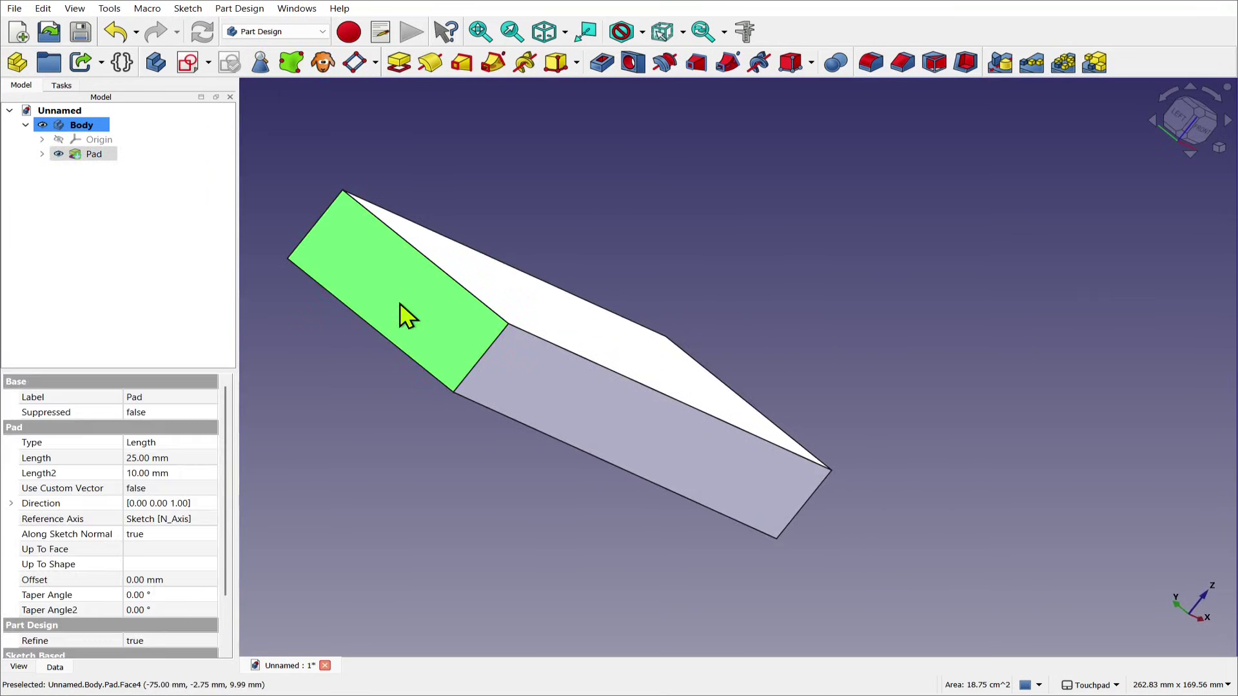
click(188, 63)
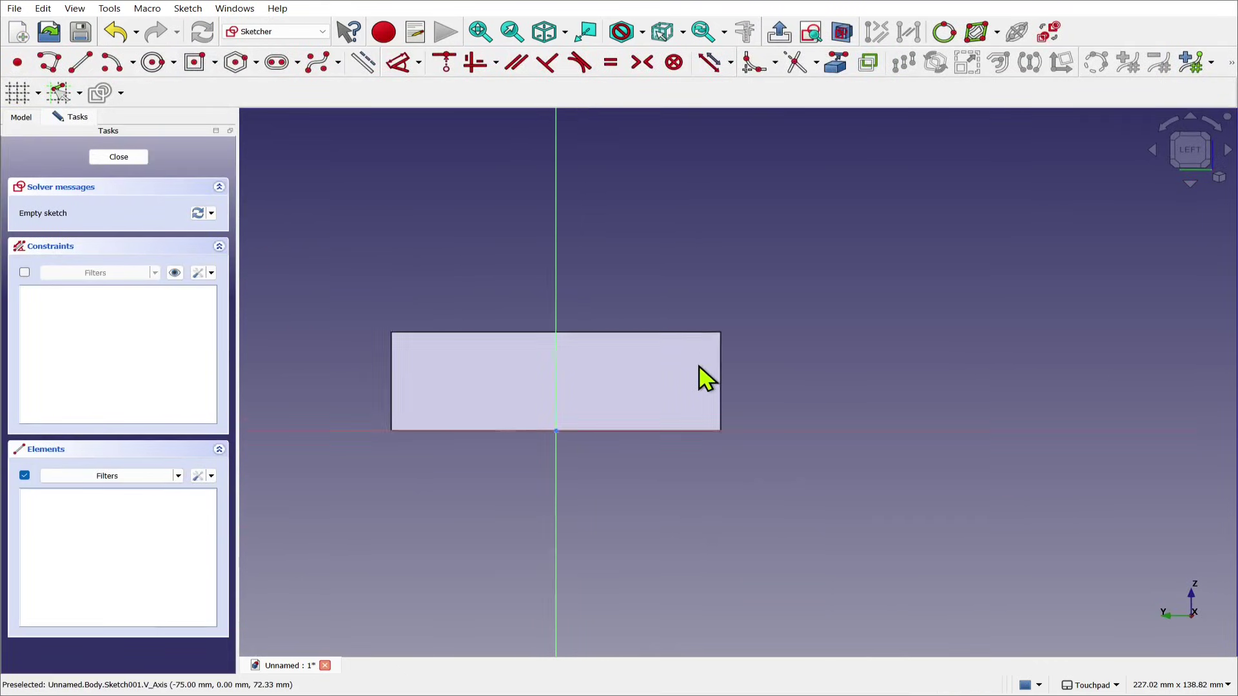
scroll(699, 370, up, 4)
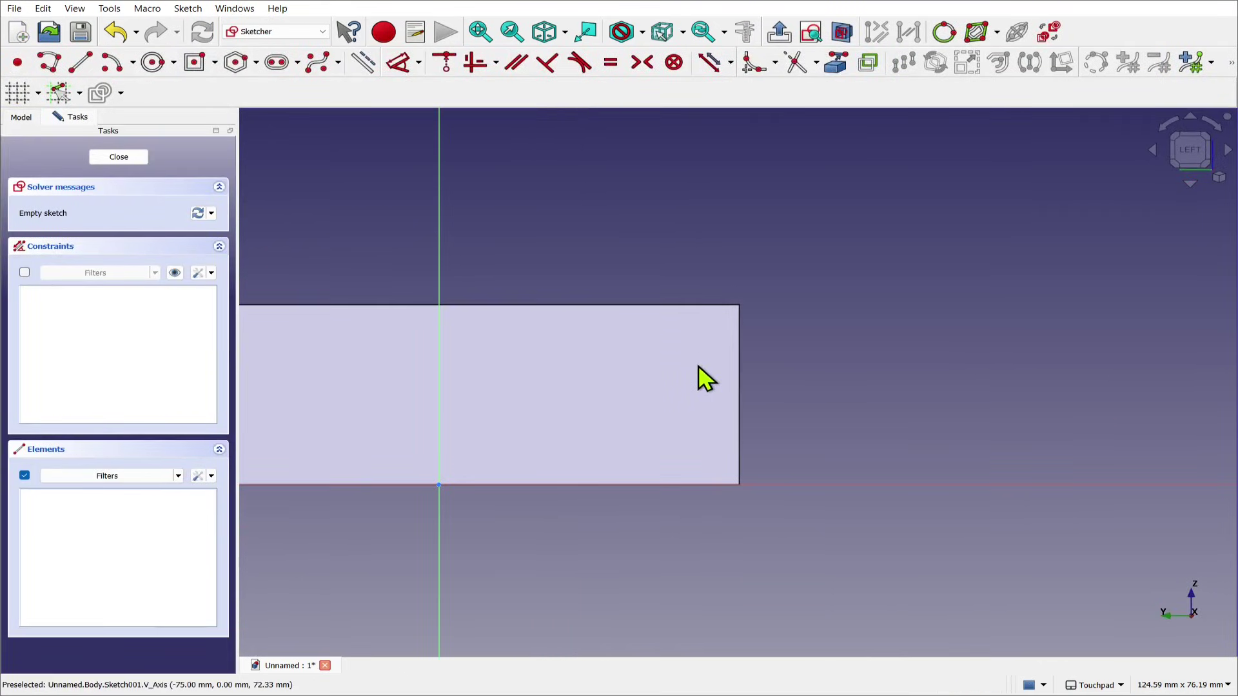
click(839, 66)
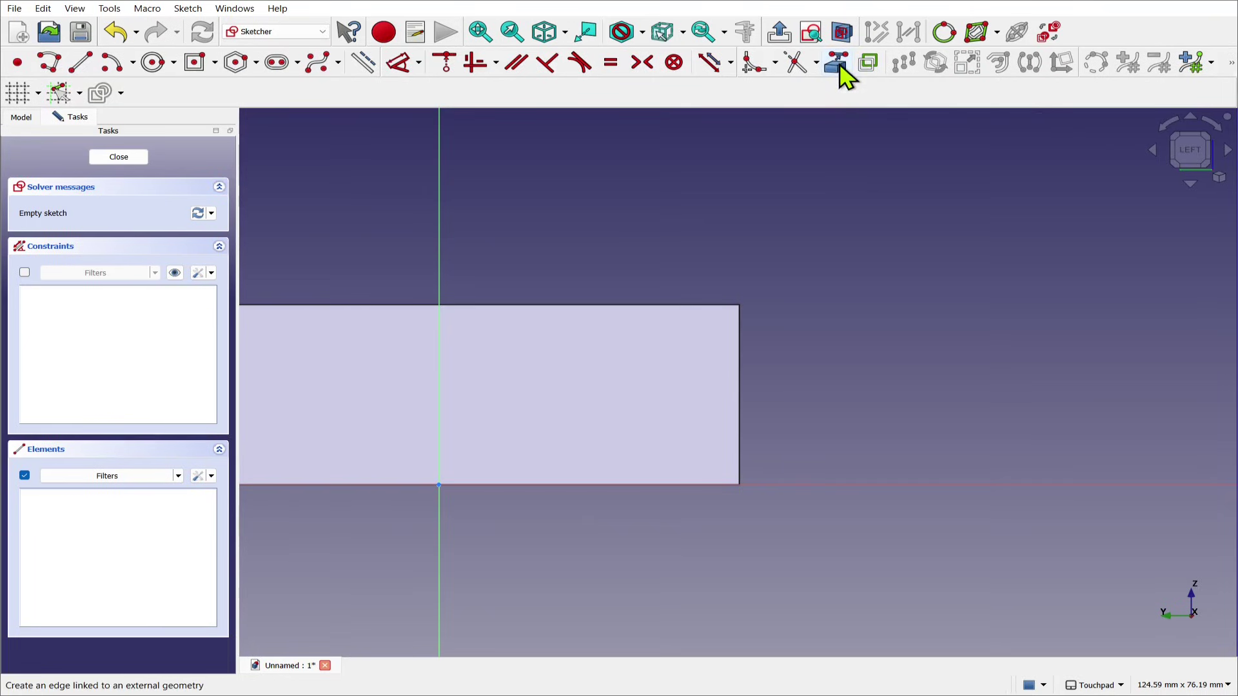
click(743, 305)
scroll(751, 319, up, 3)
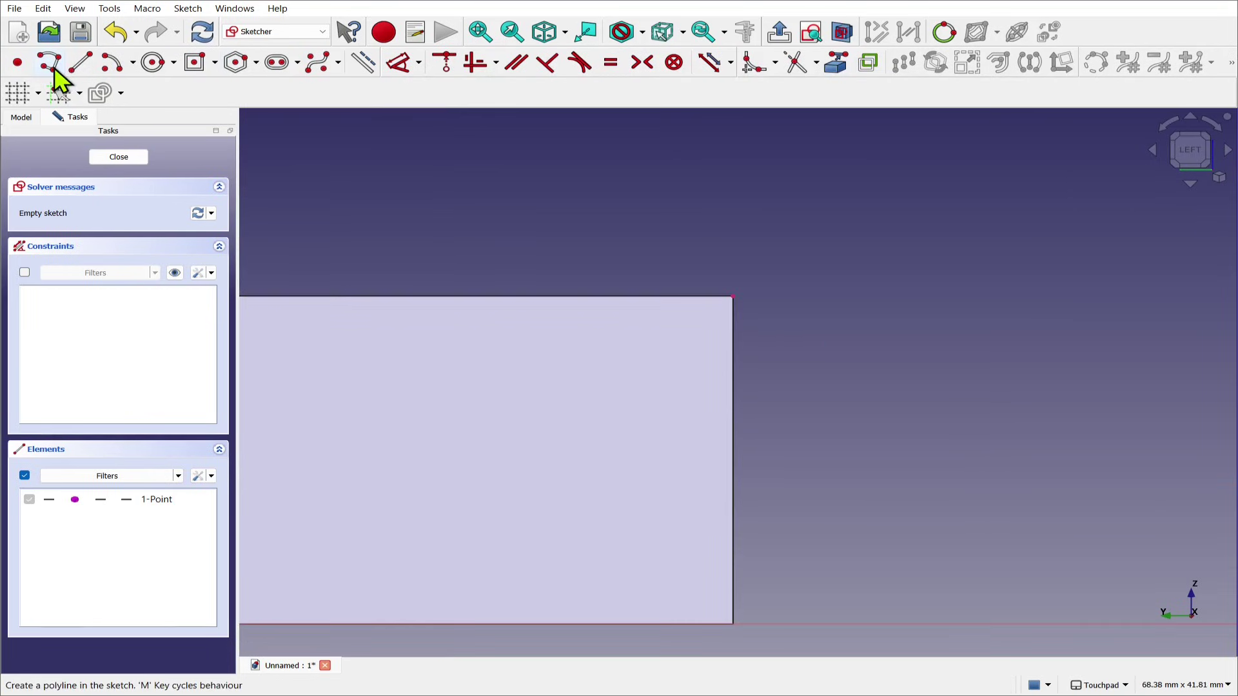
Draw the hook outline: diagonal, vertical and short horizontal lines closed by a tangent arc
click(84, 64)
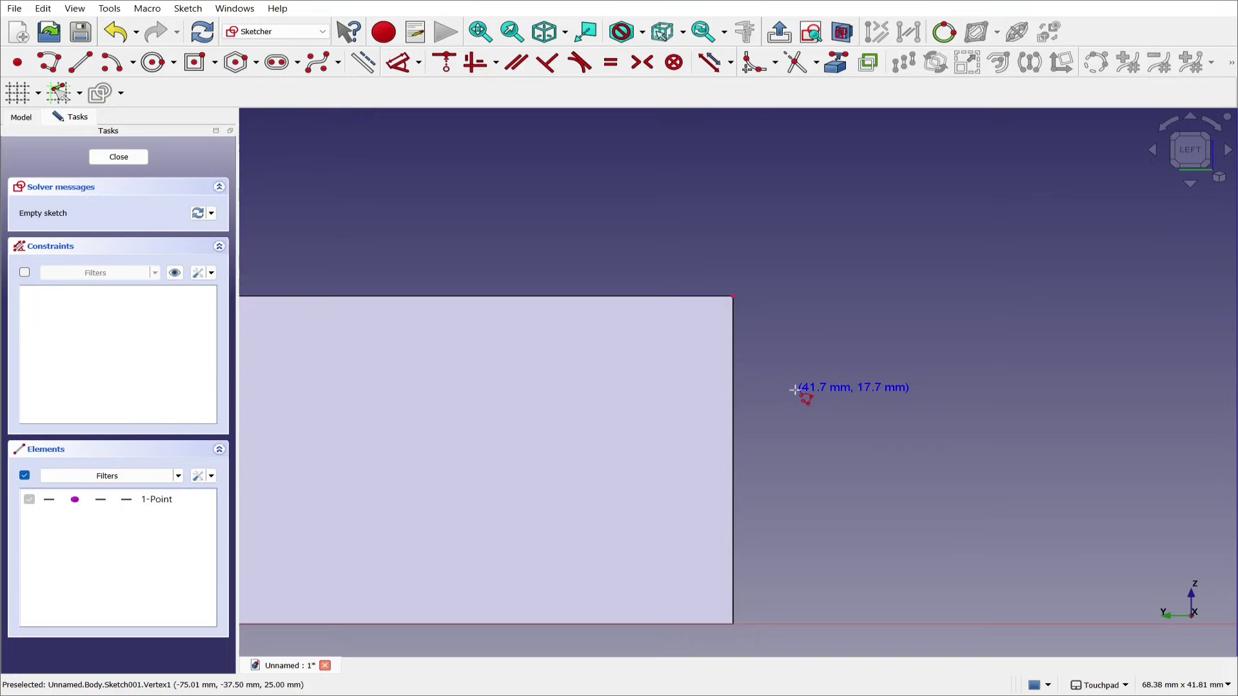
click(839, 332)
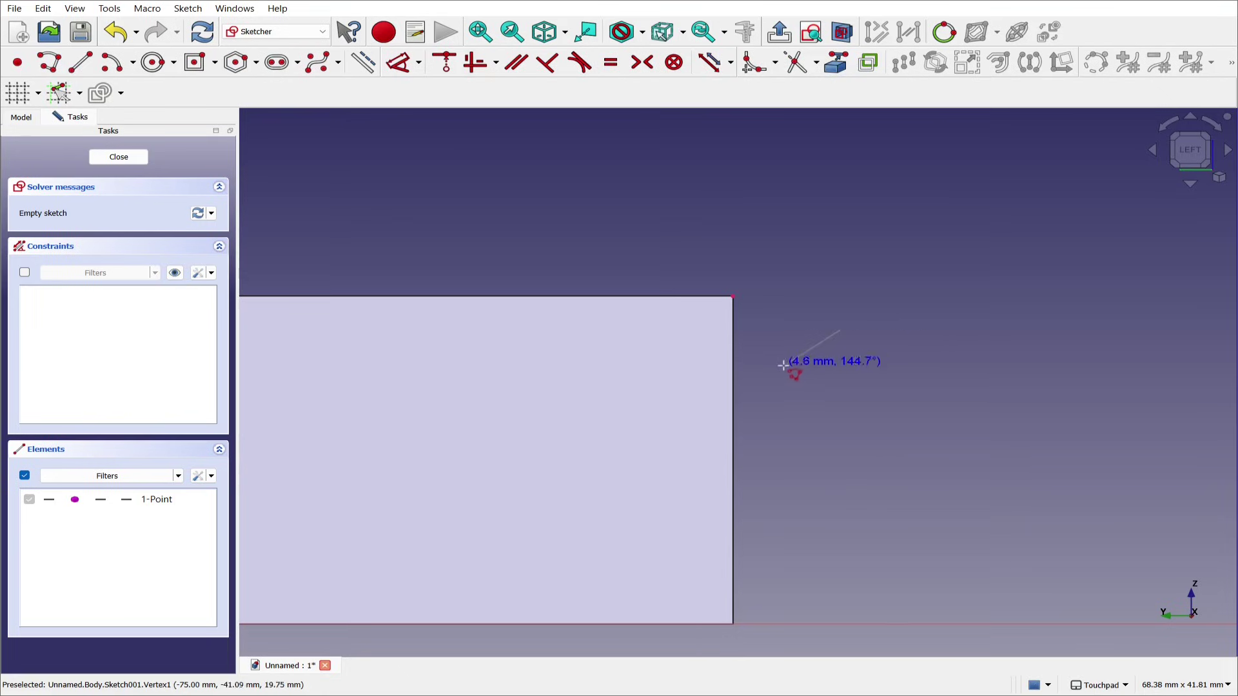
click(732, 400)
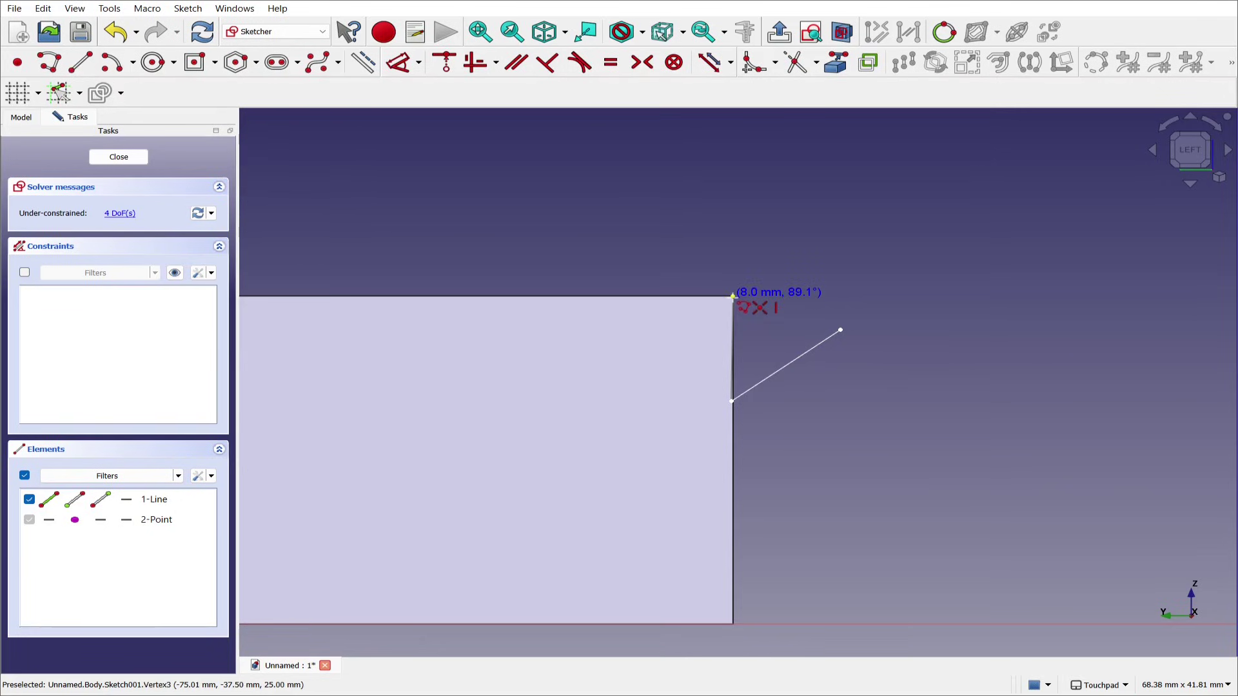
click(732, 296)
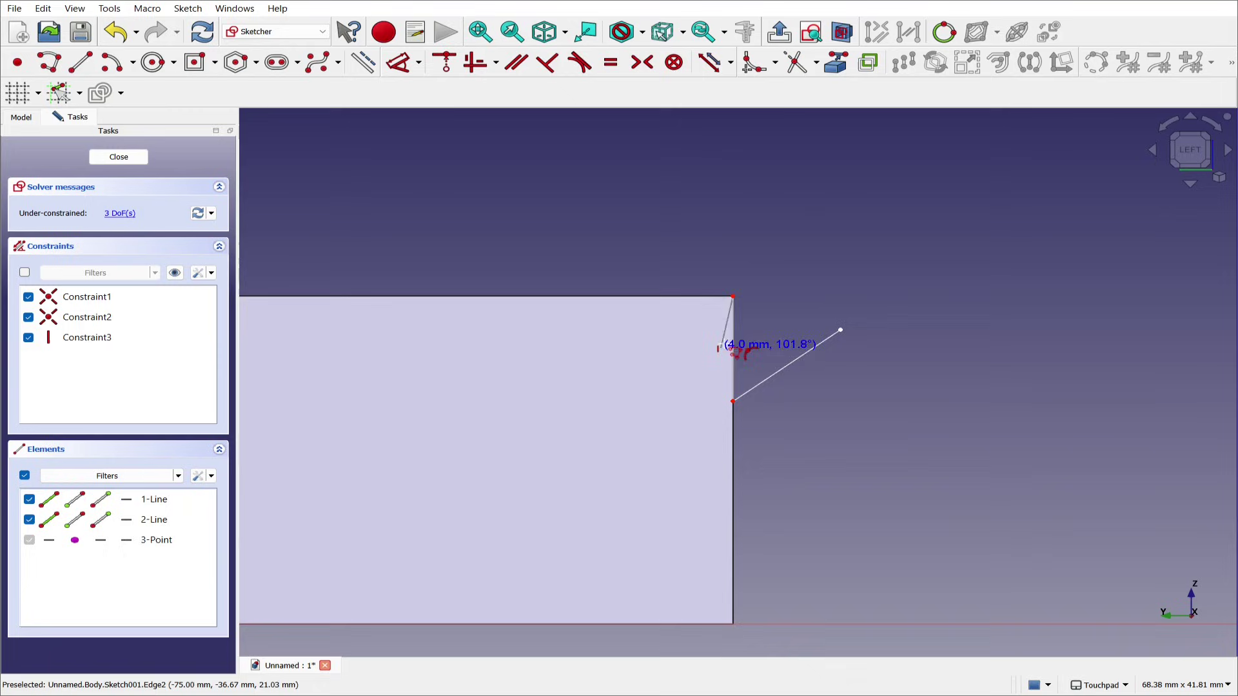
click(764, 295)
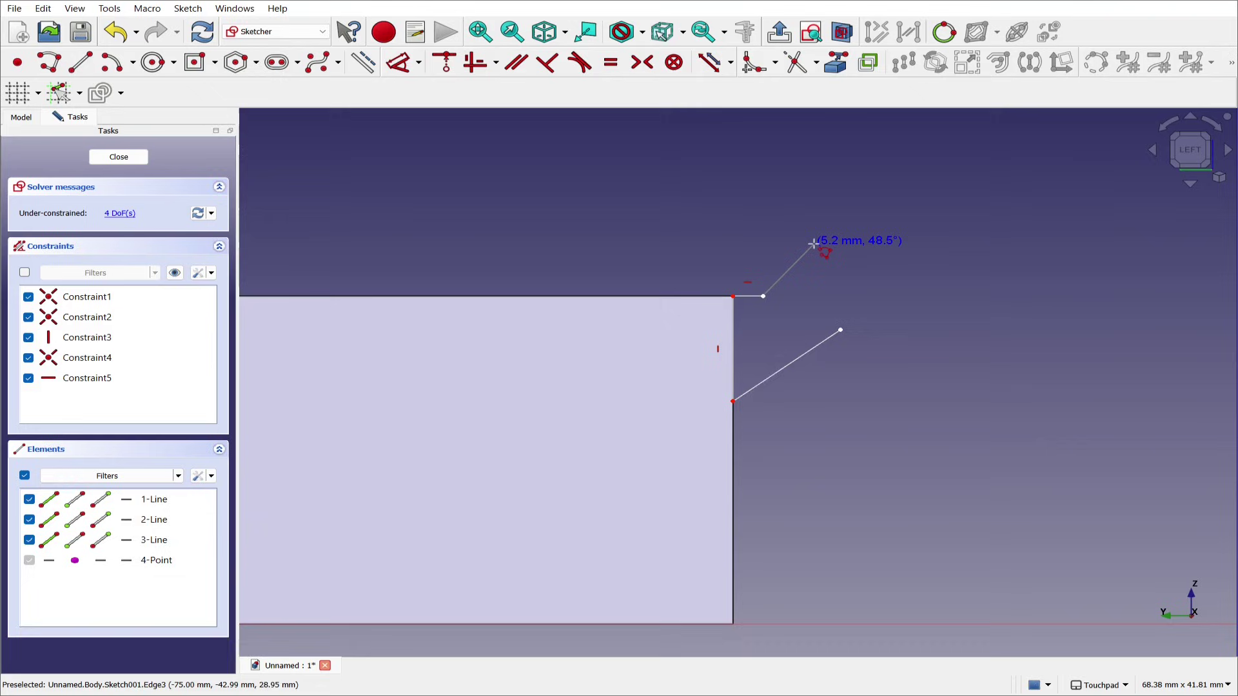
key(m)
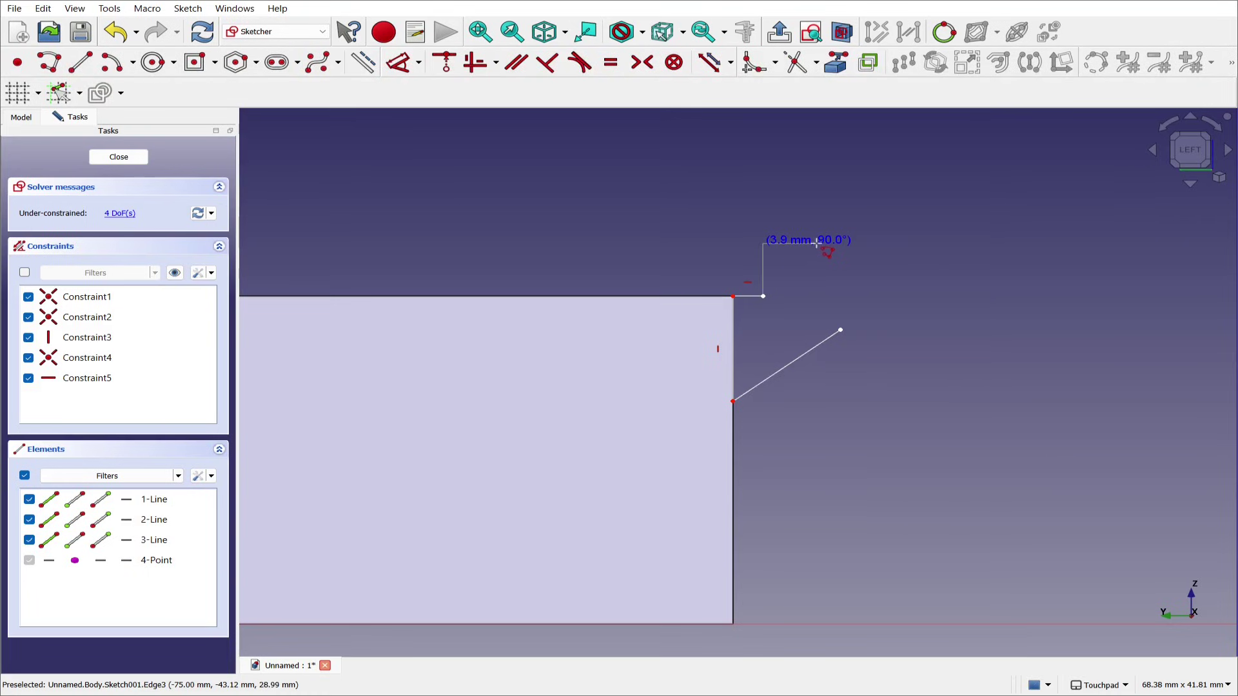
key(m)
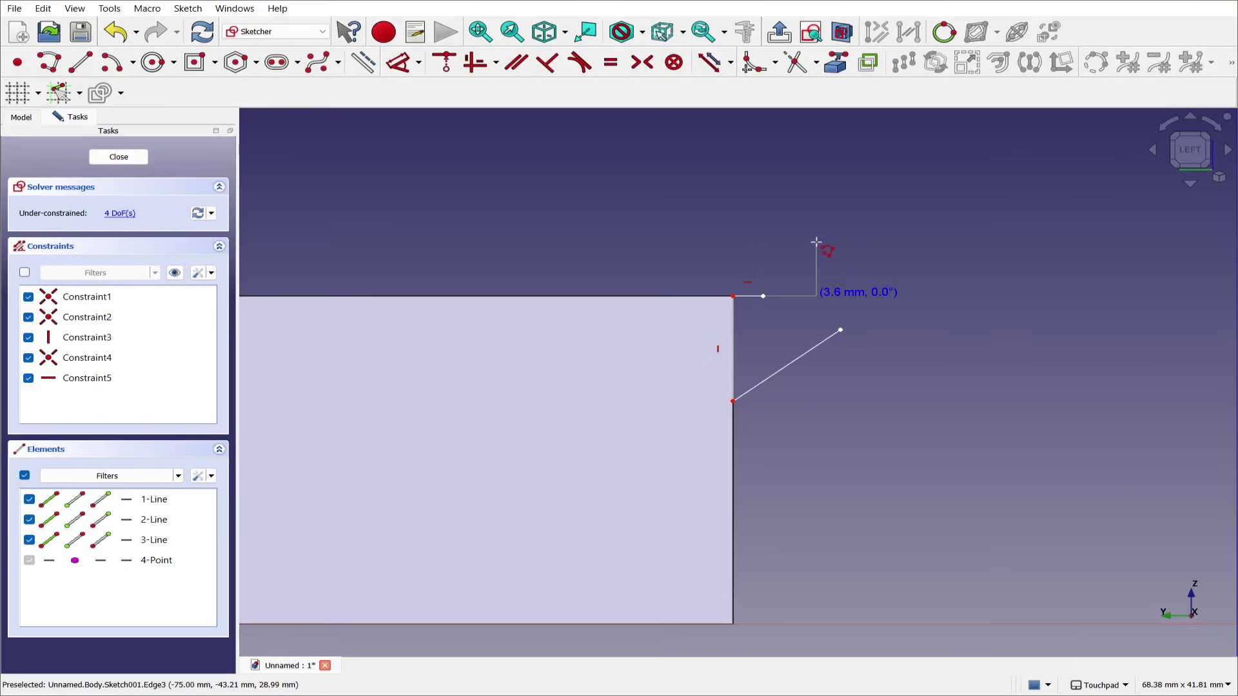
key(m)
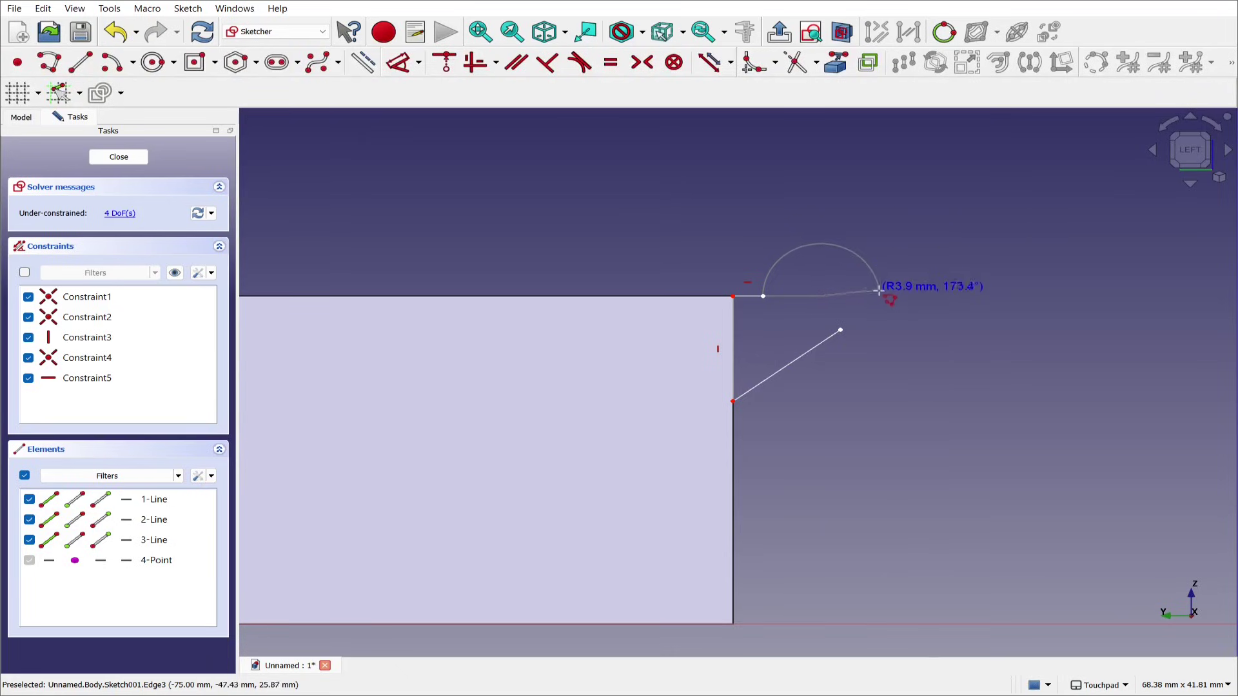
click(840, 330)
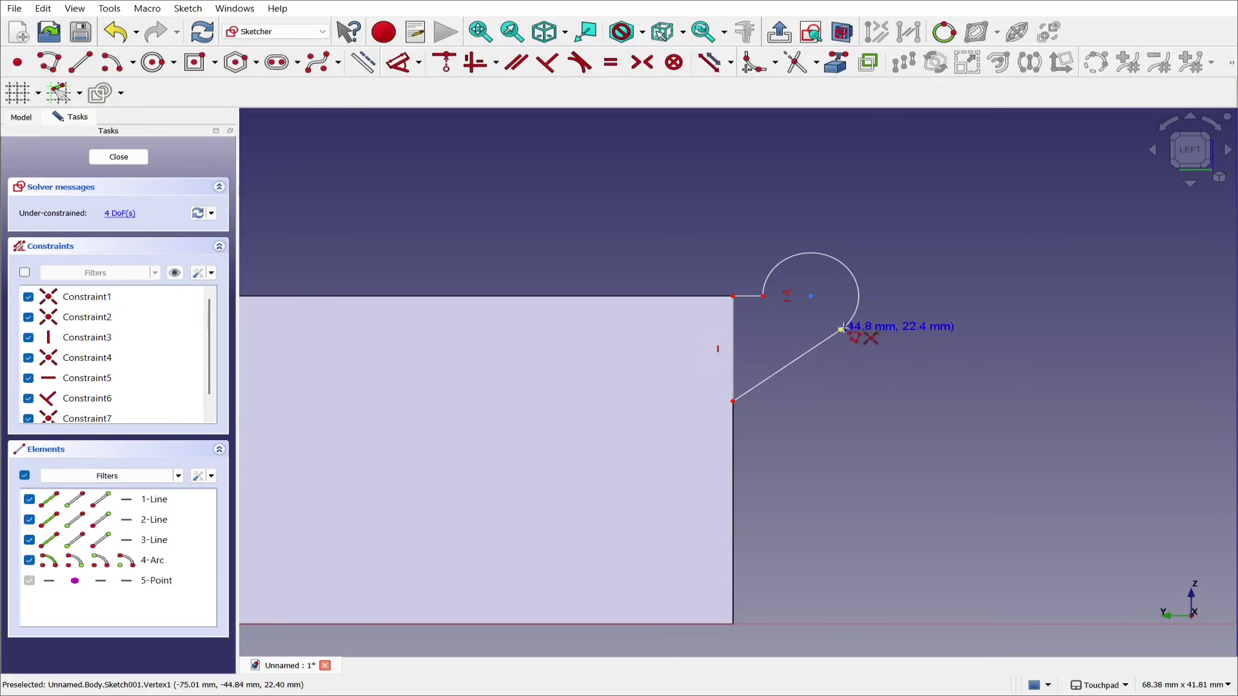
Make the slanted line tangent to the arc and lengthen the short top line
right_click(886, 336)
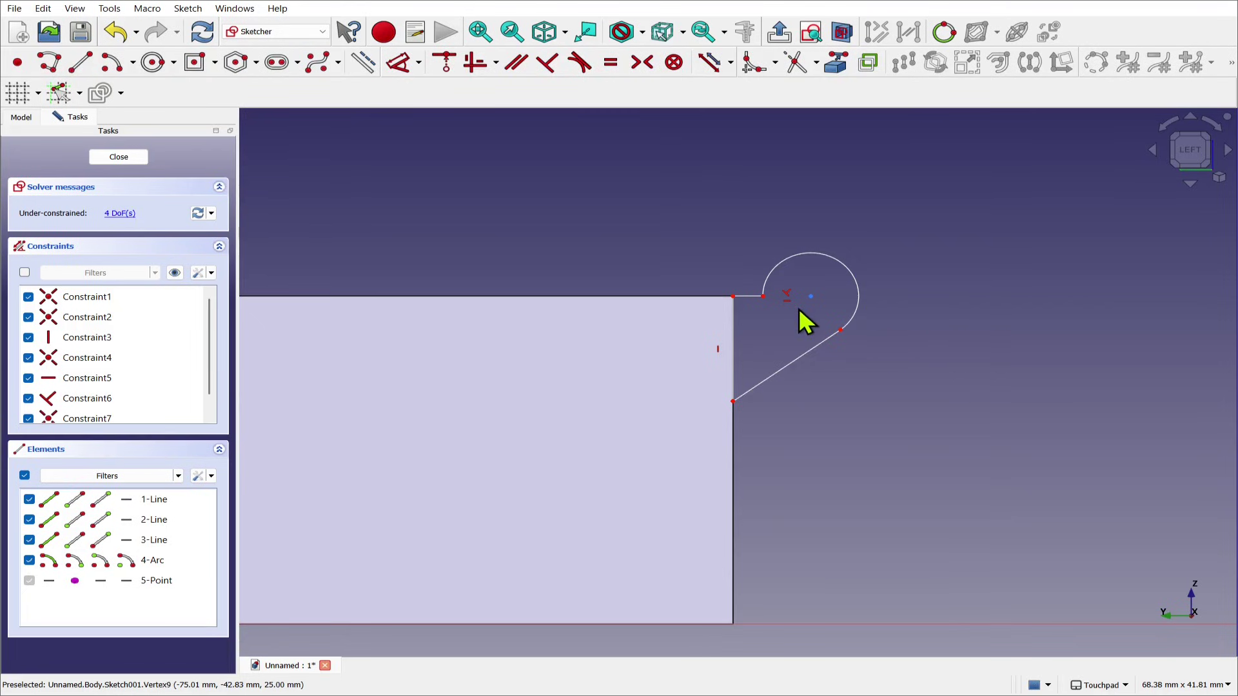
scroll(799, 332, up, 5)
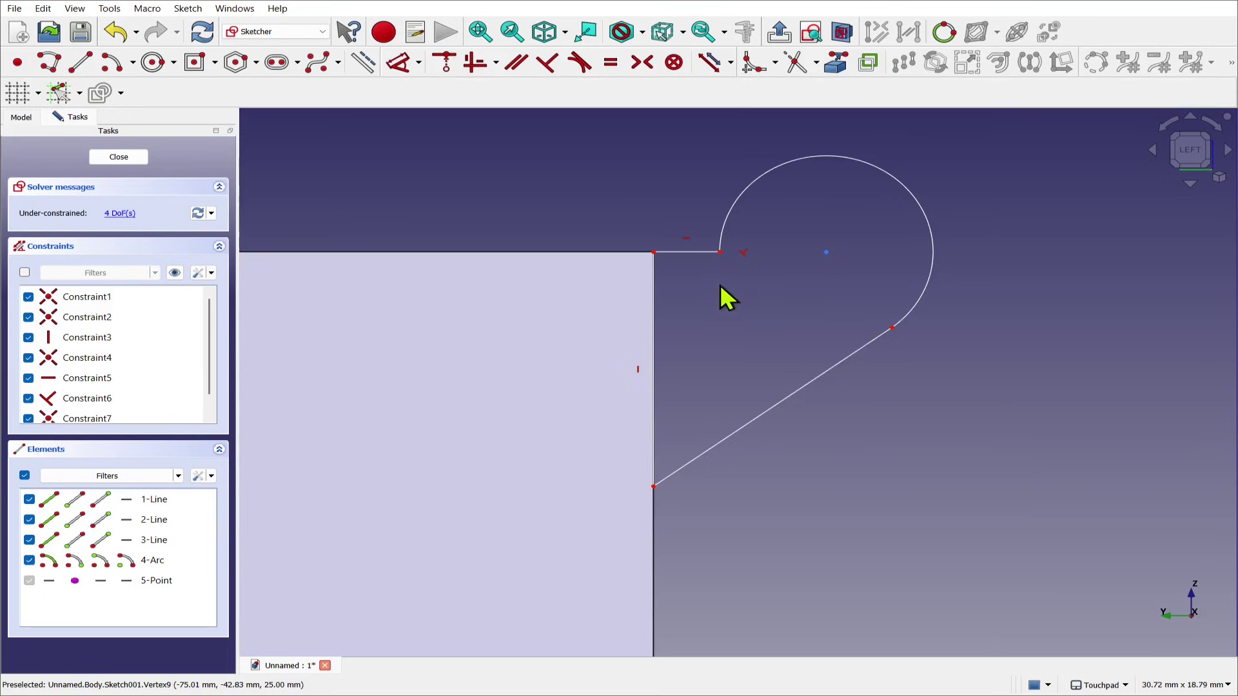
click(814, 392)
click(924, 294)
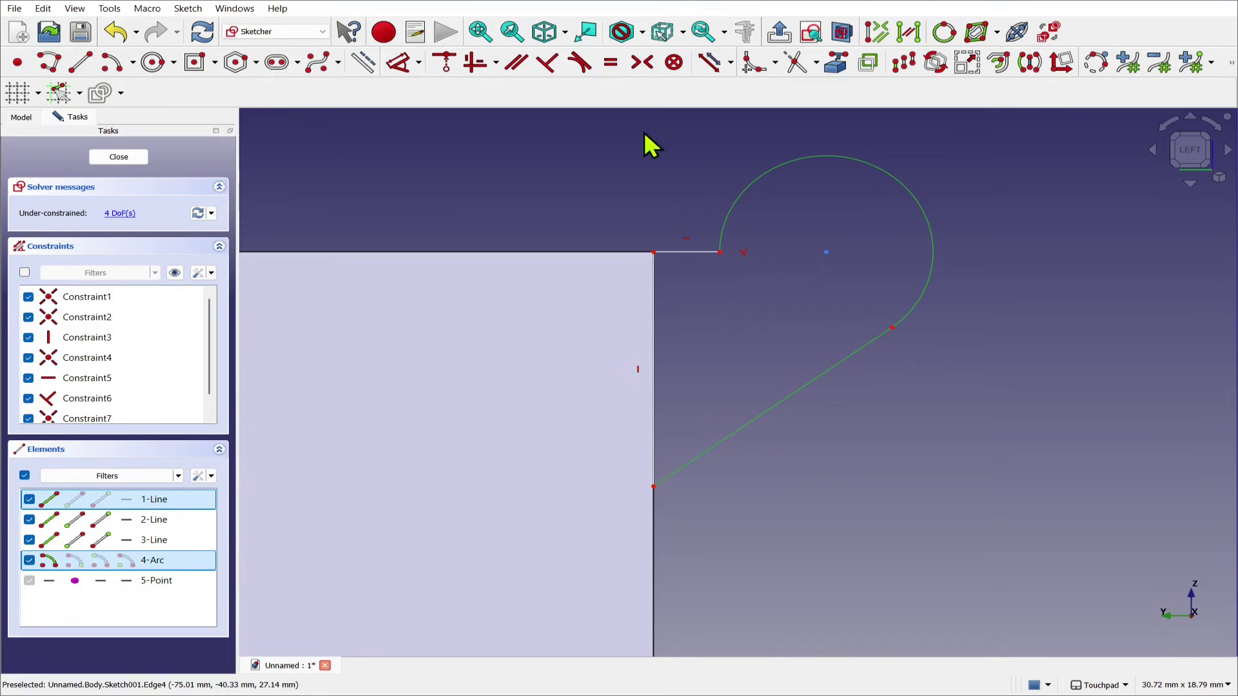
click(579, 63)
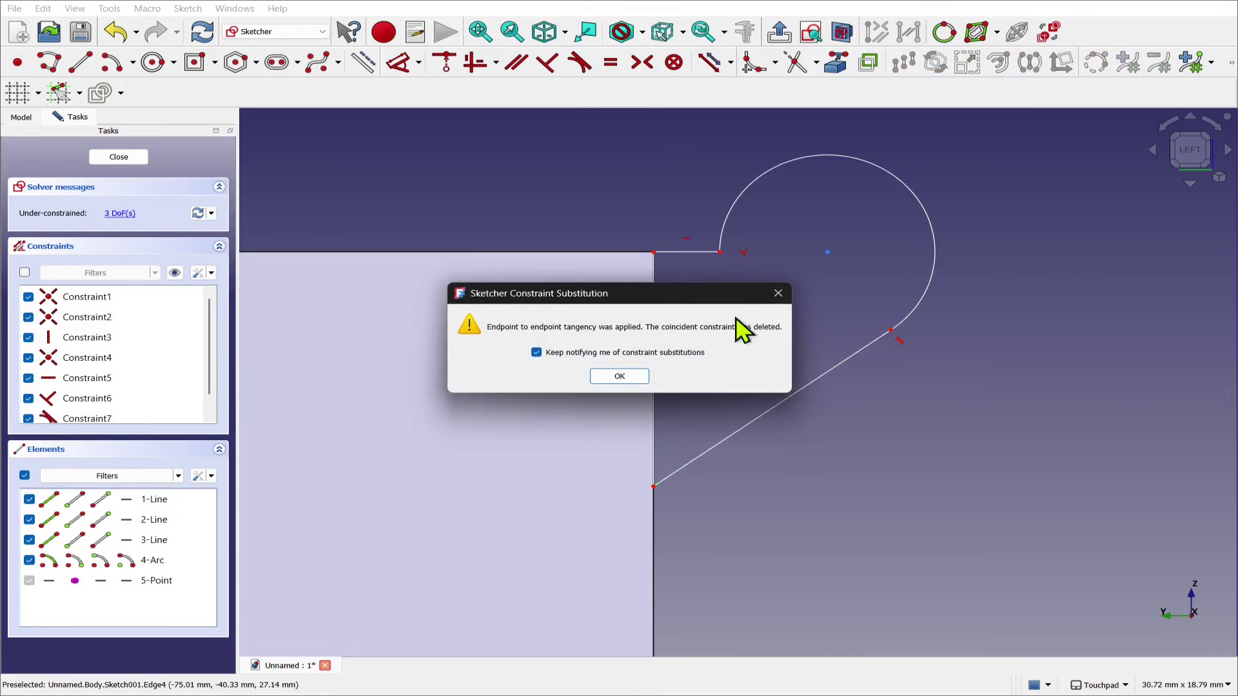
click(623, 377)
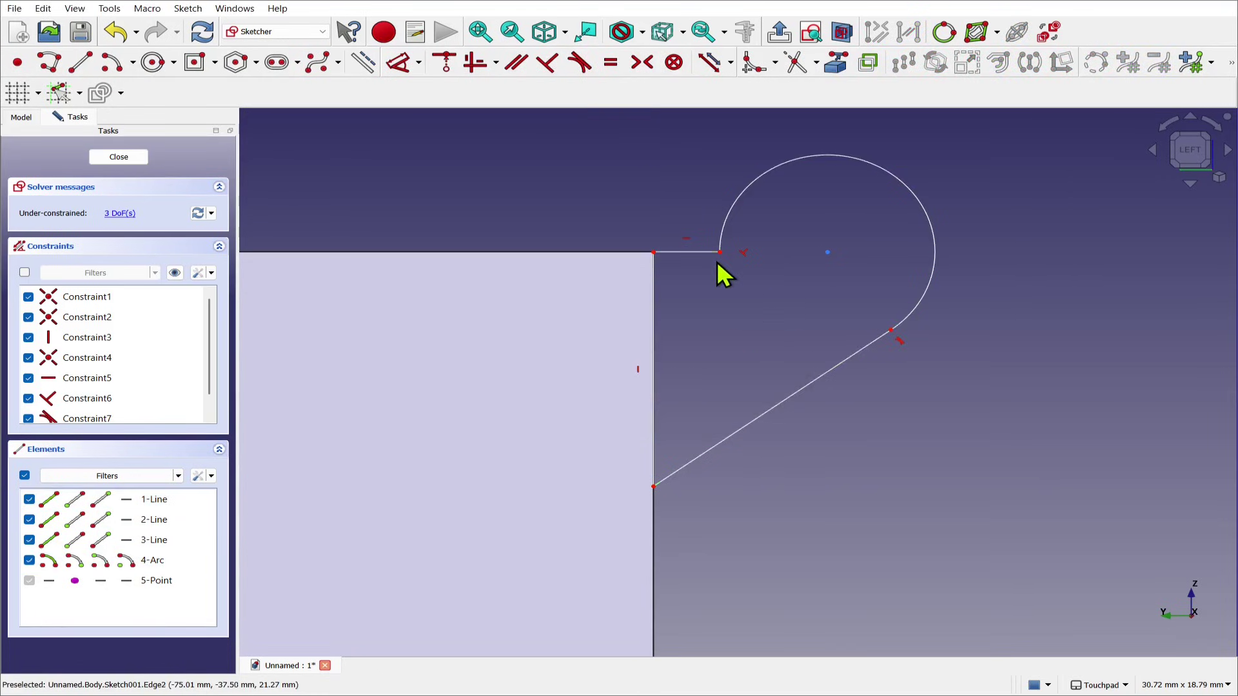
drag(706, 253, 719, 279)
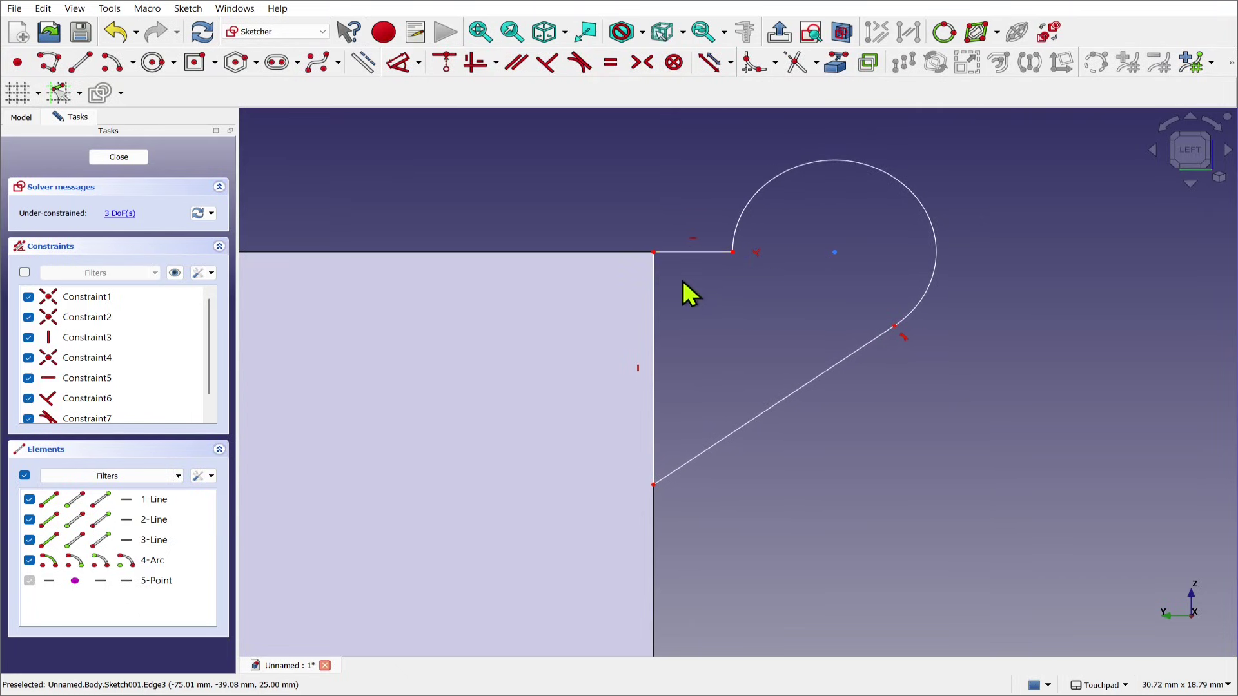
Dimension the short horizontal line to 0.5 mm and the vertical edge to 6 mm
click(695, 254)
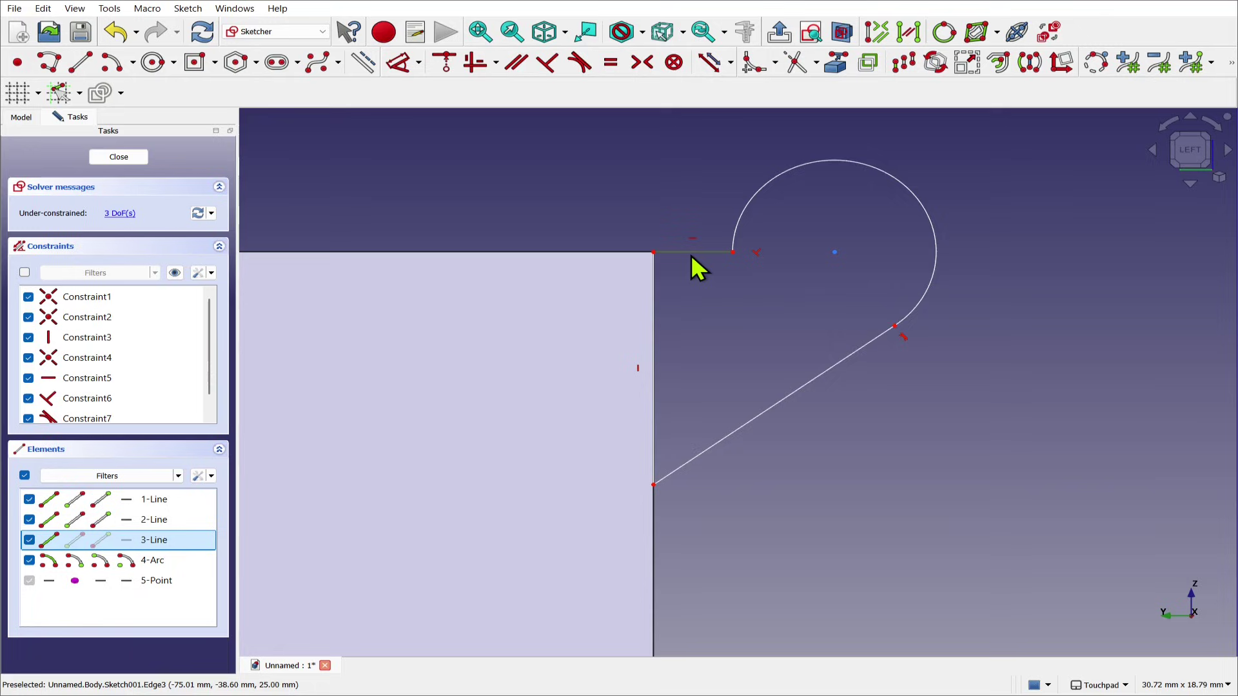
click(400, 62)
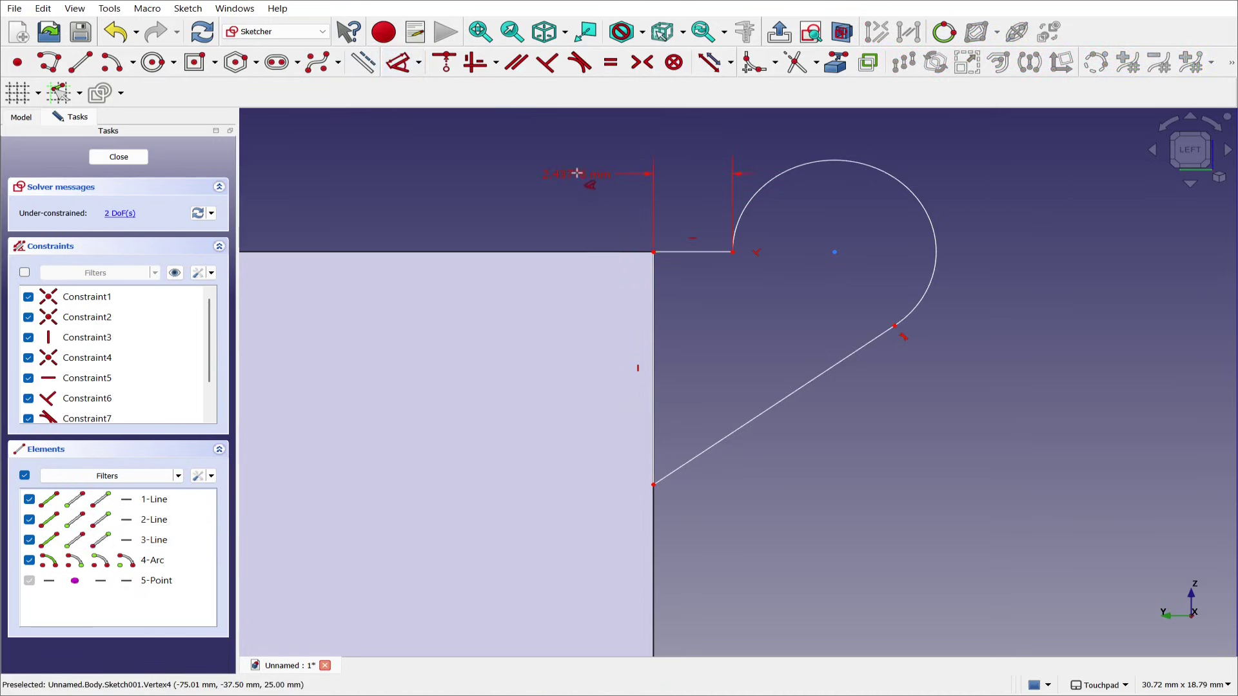
click(576, 173)
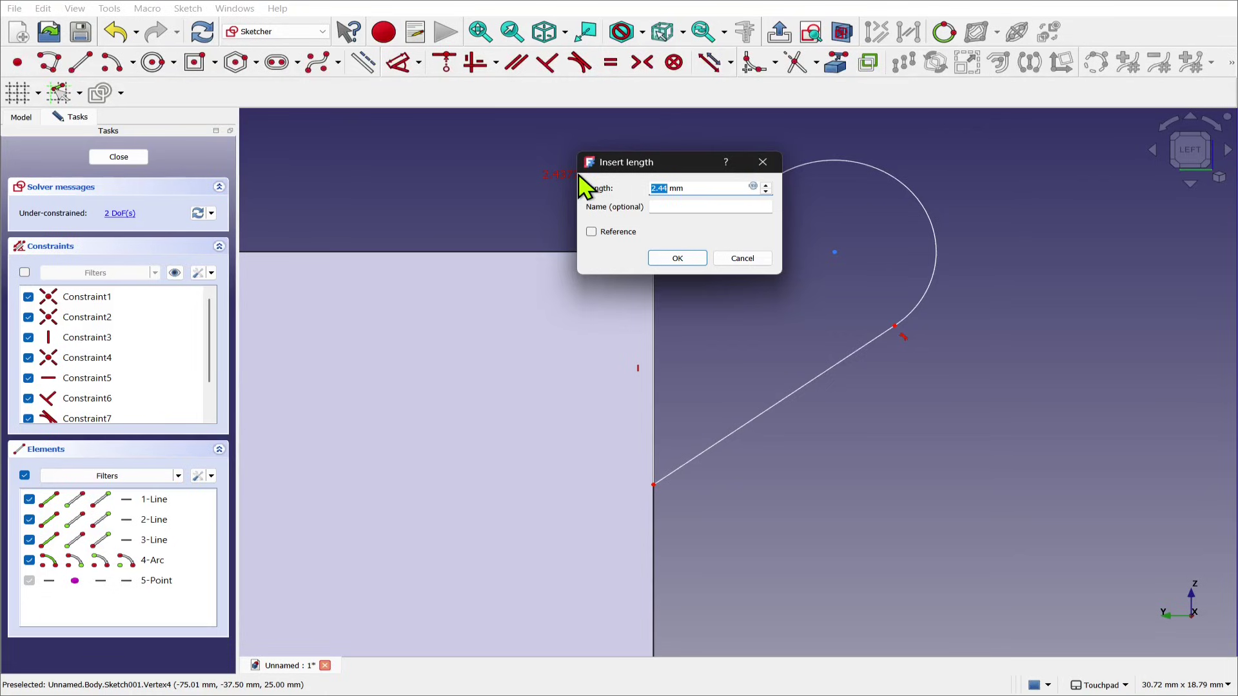
key(Return)
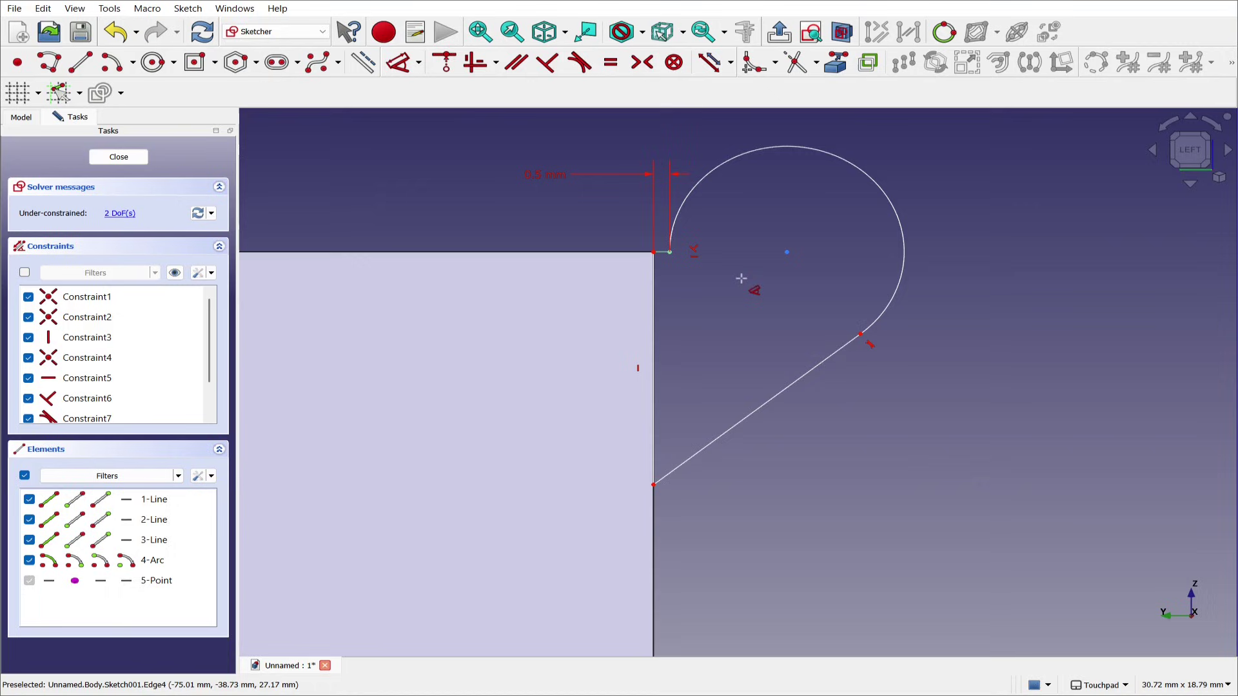
click(653, 376)
key(d)
click(684, 387)
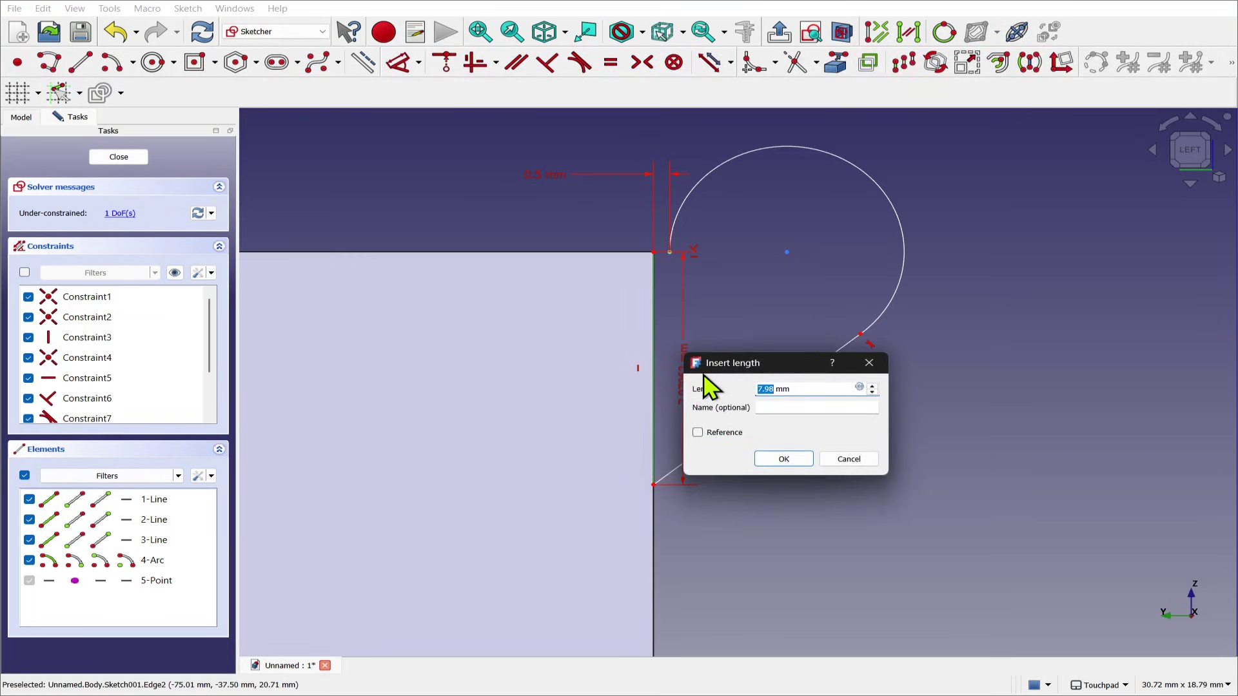
text(6)
key(Return)
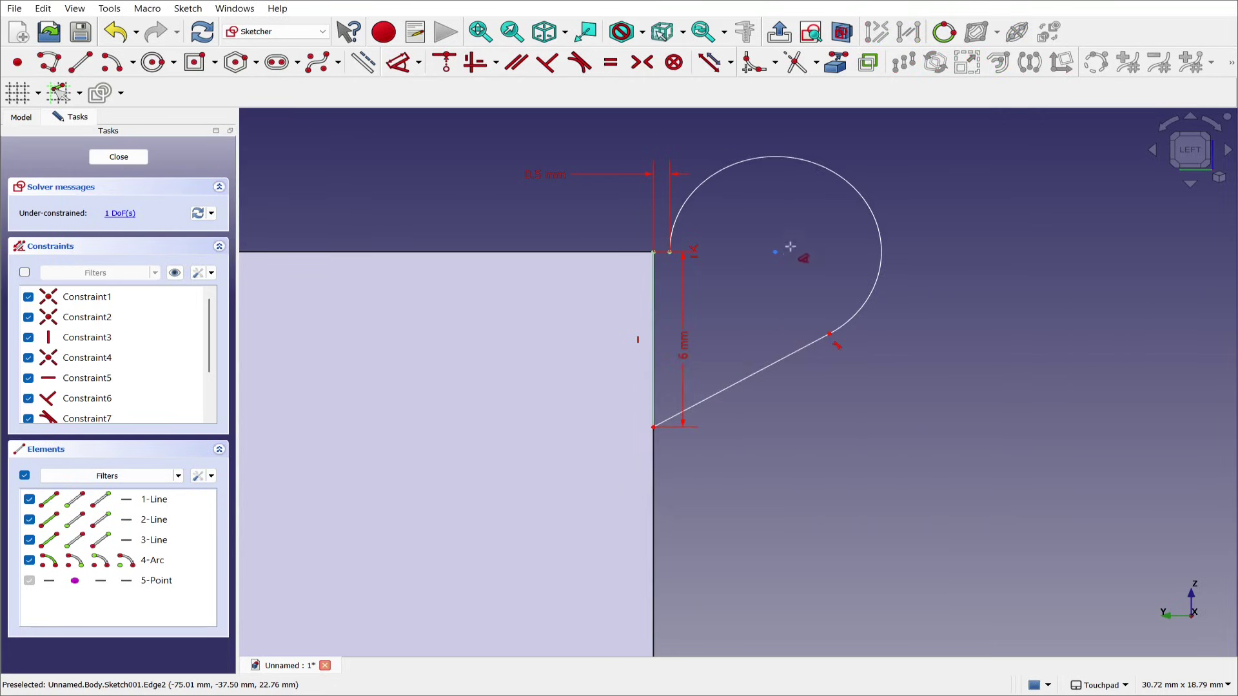
Give the knuckle arc a 3 mm radius
click(818, 160)
key(d)
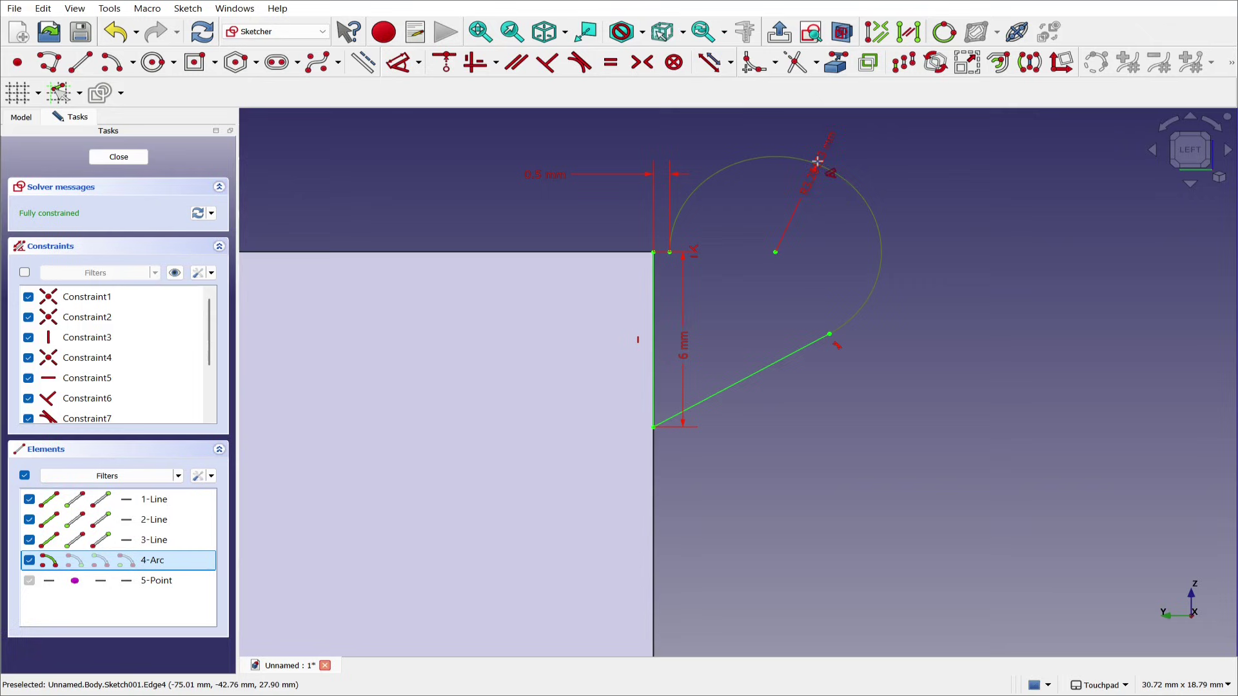
drag(818, 160, 951, 400)
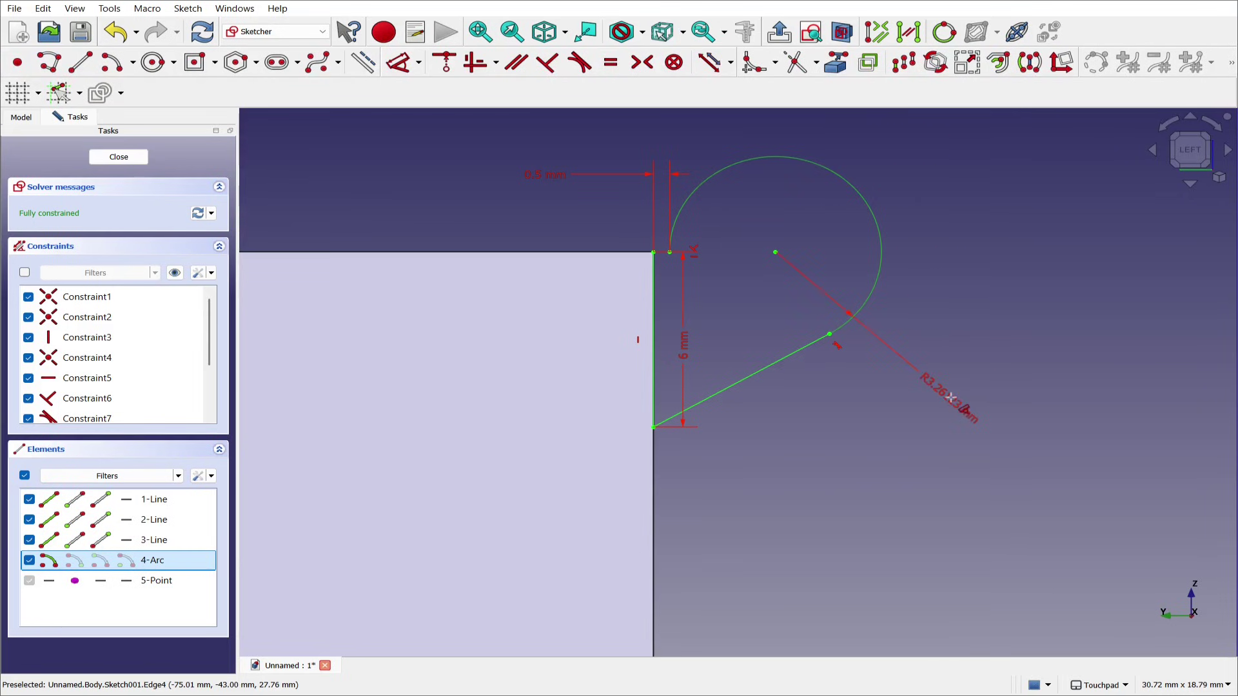
double_click(952, 400)
text(3)
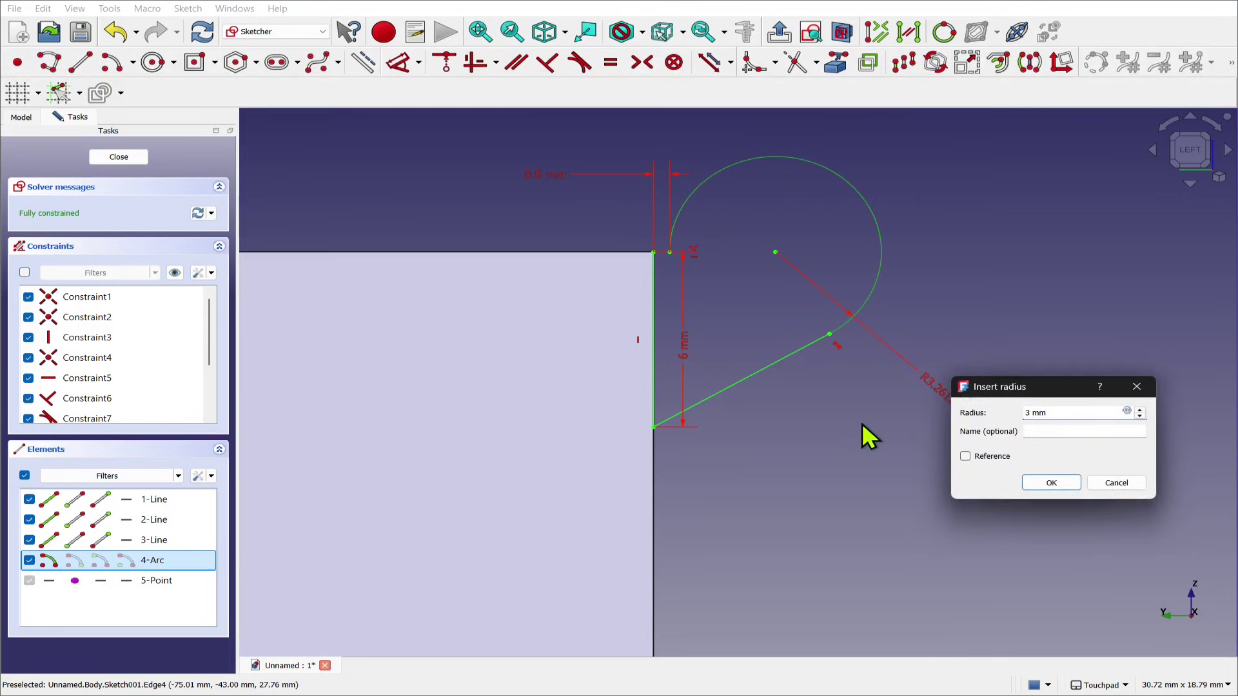
key(Return)
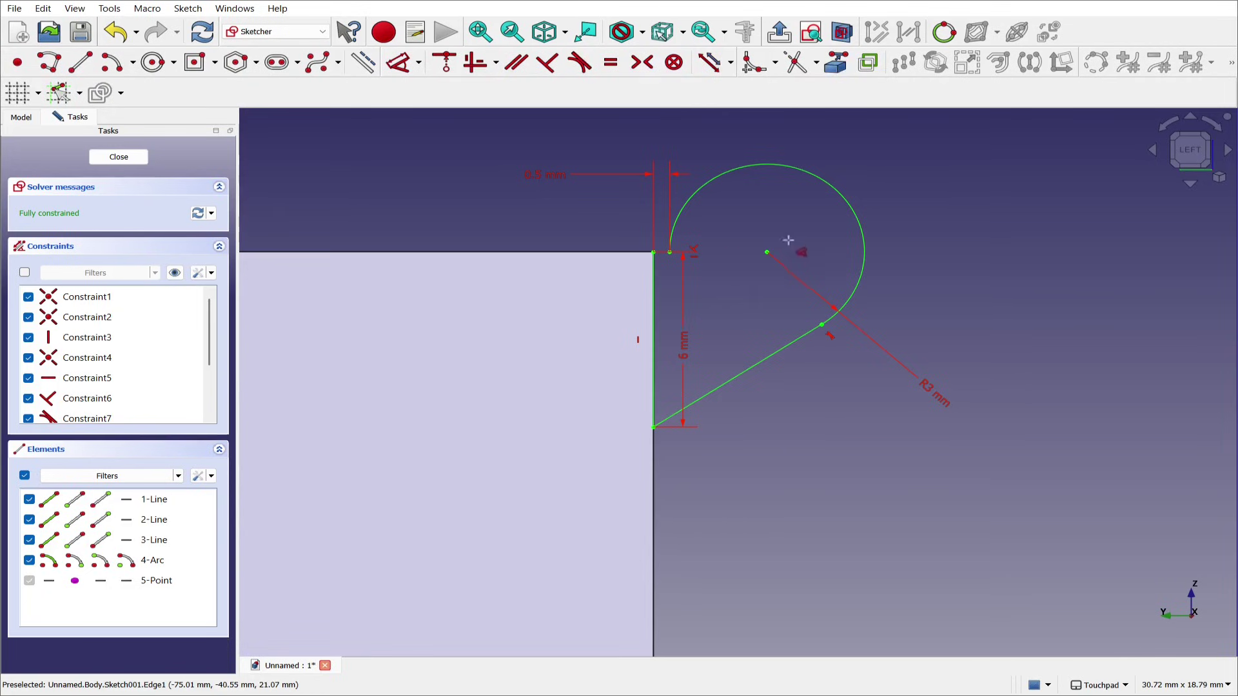
Add a 3 mm circle concentric with the knuckle arc
click(153, 63)
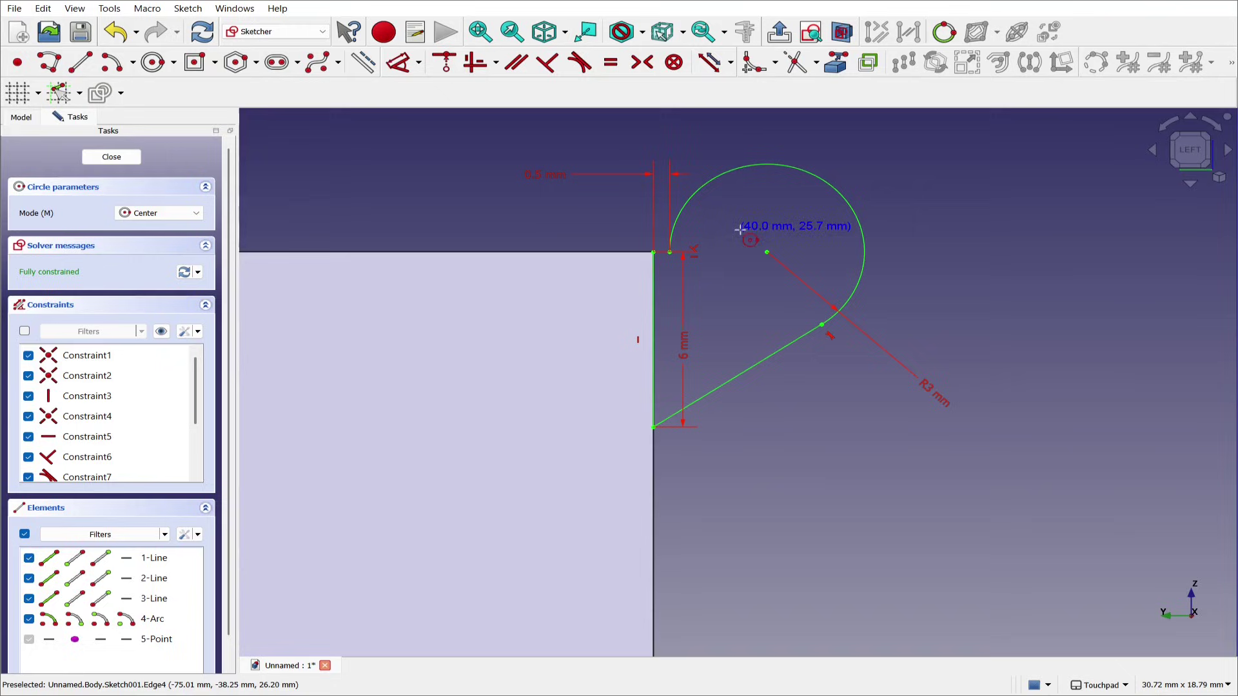
click(767, 252)
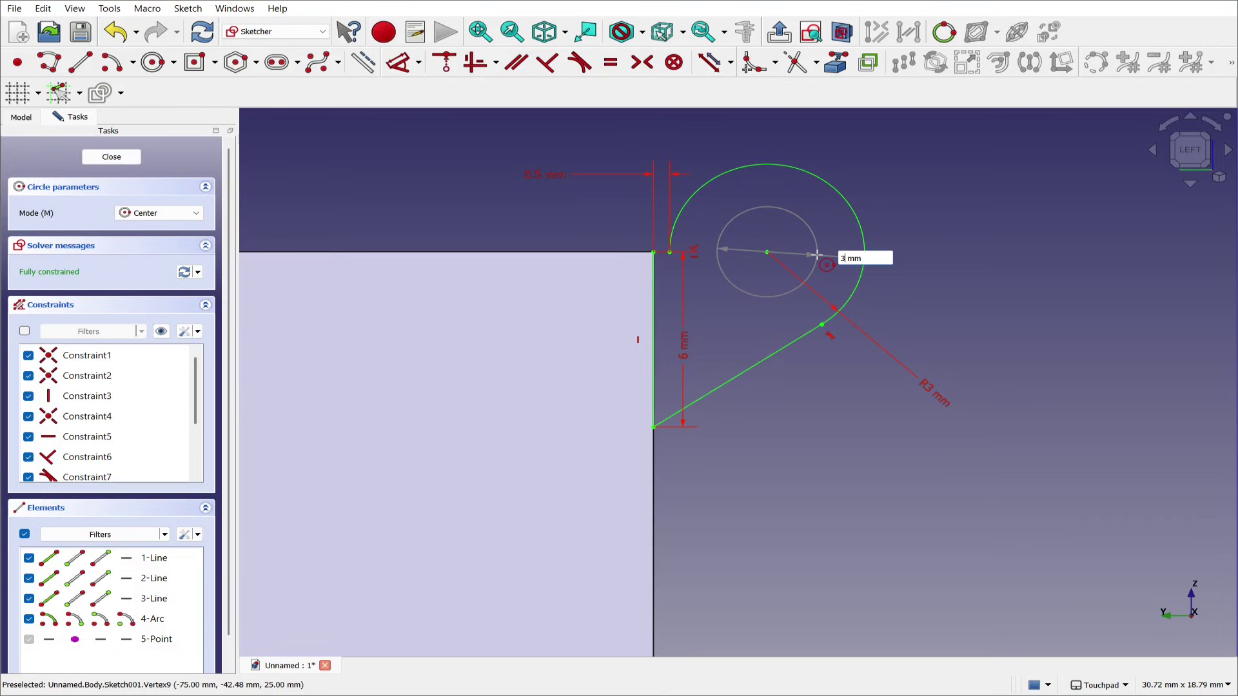
key(Return)
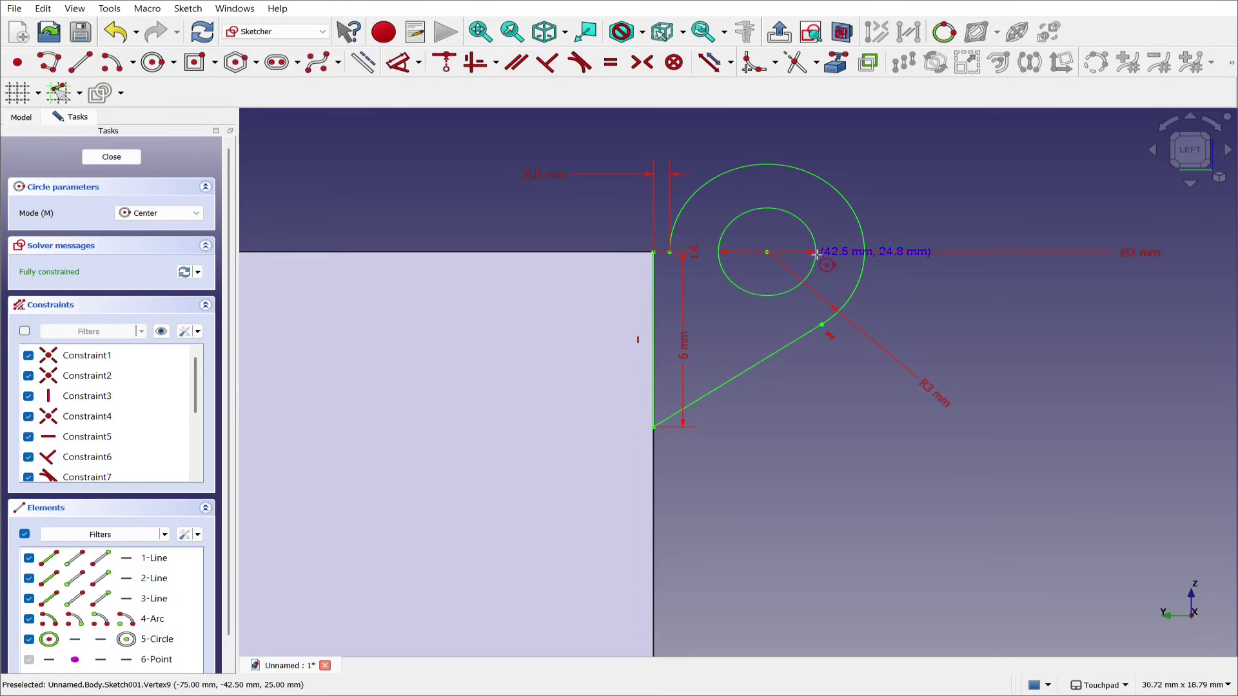
right_click(826, 438)
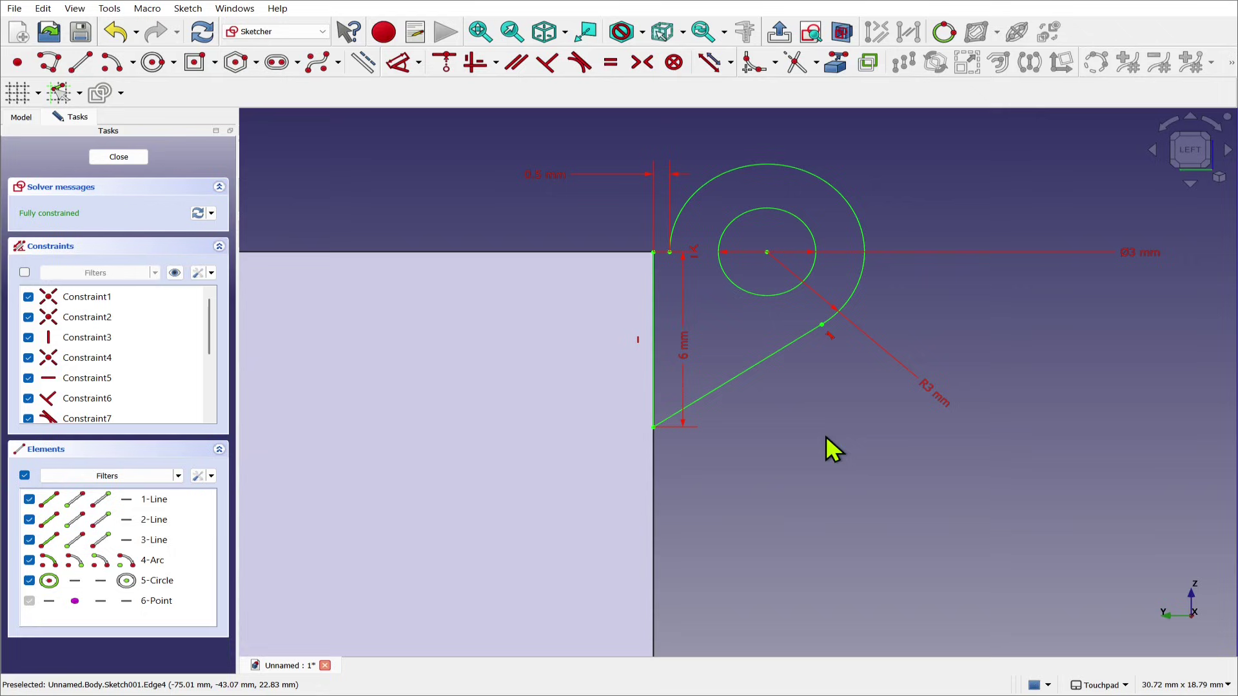
Close the knuckle sketch and orbit the view to see it on the block's end
click(132, 158)
scroll(497, 342, up, 5)
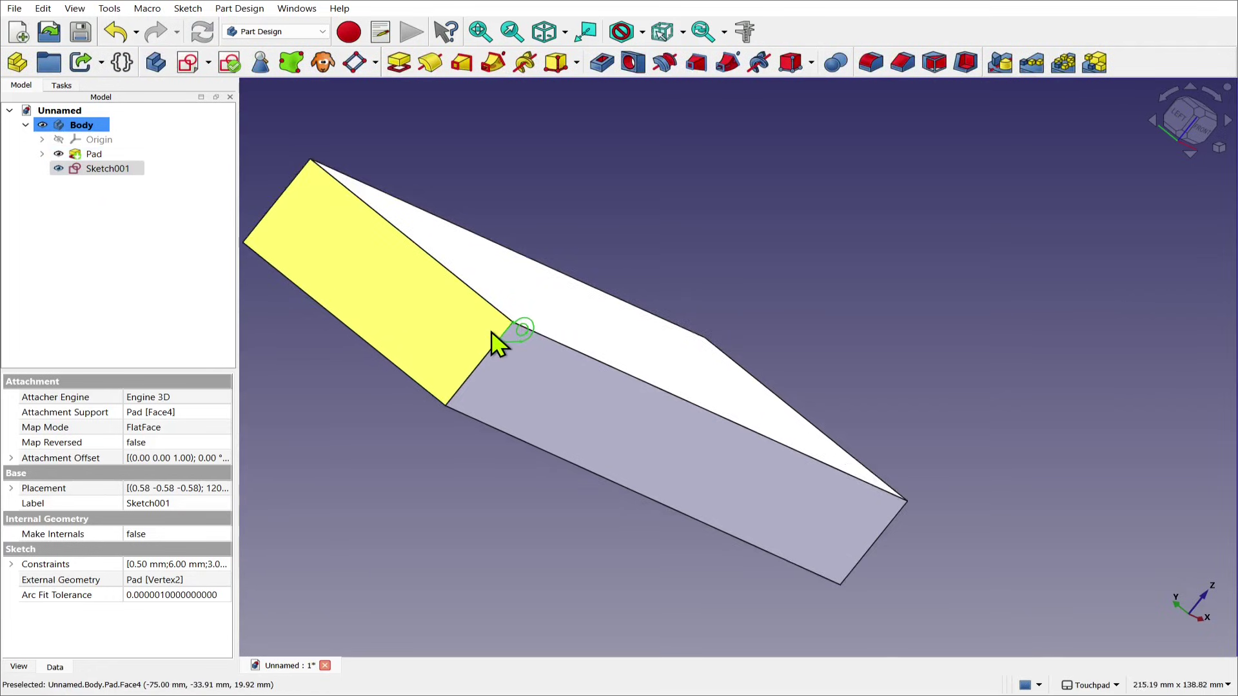
alt+drag(495, 354, 521, 413)
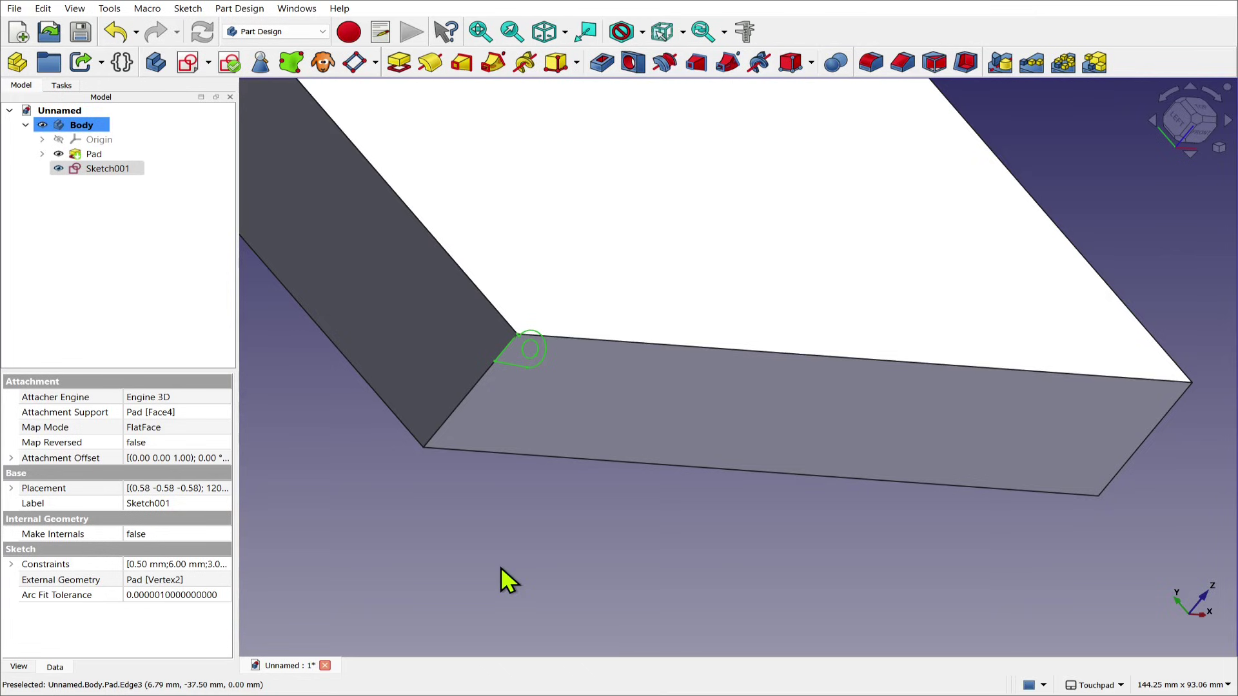
Pad Sketch001 12.5 mm, reversed so the knuckle runs along the block's edge
ctrl+click(111, 170)
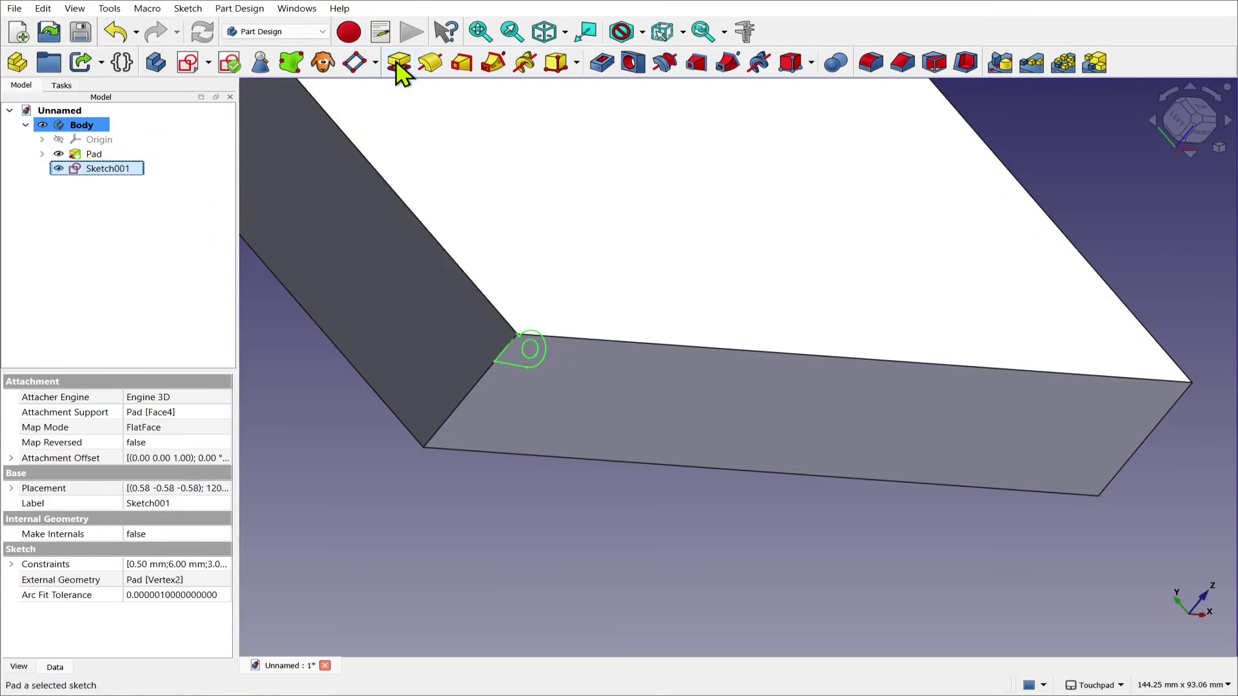
click(399, 65)
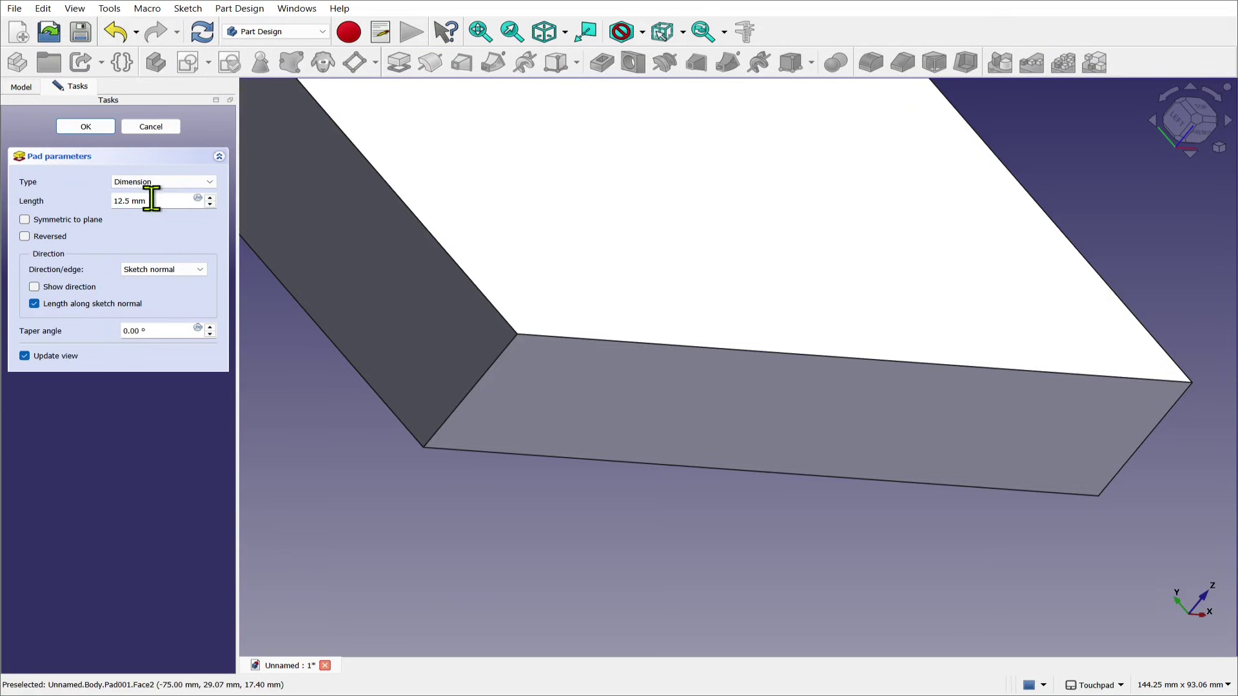
text(12.5)
key(Return)
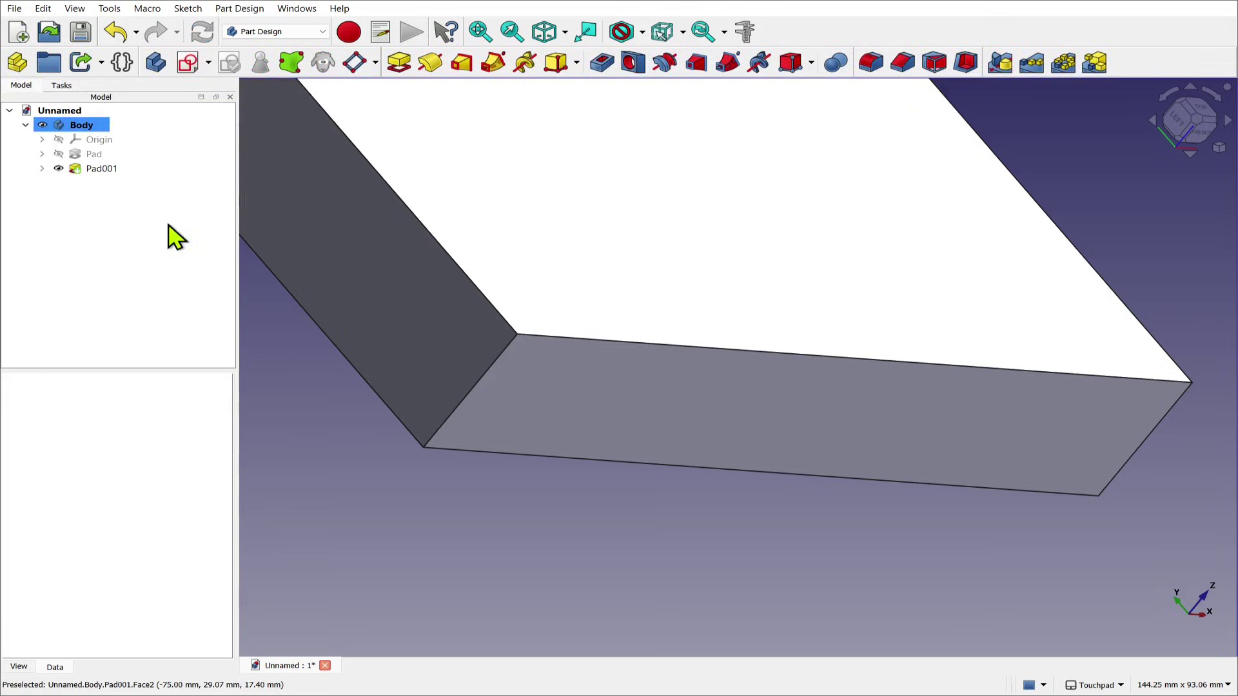
double_click(95, 171)
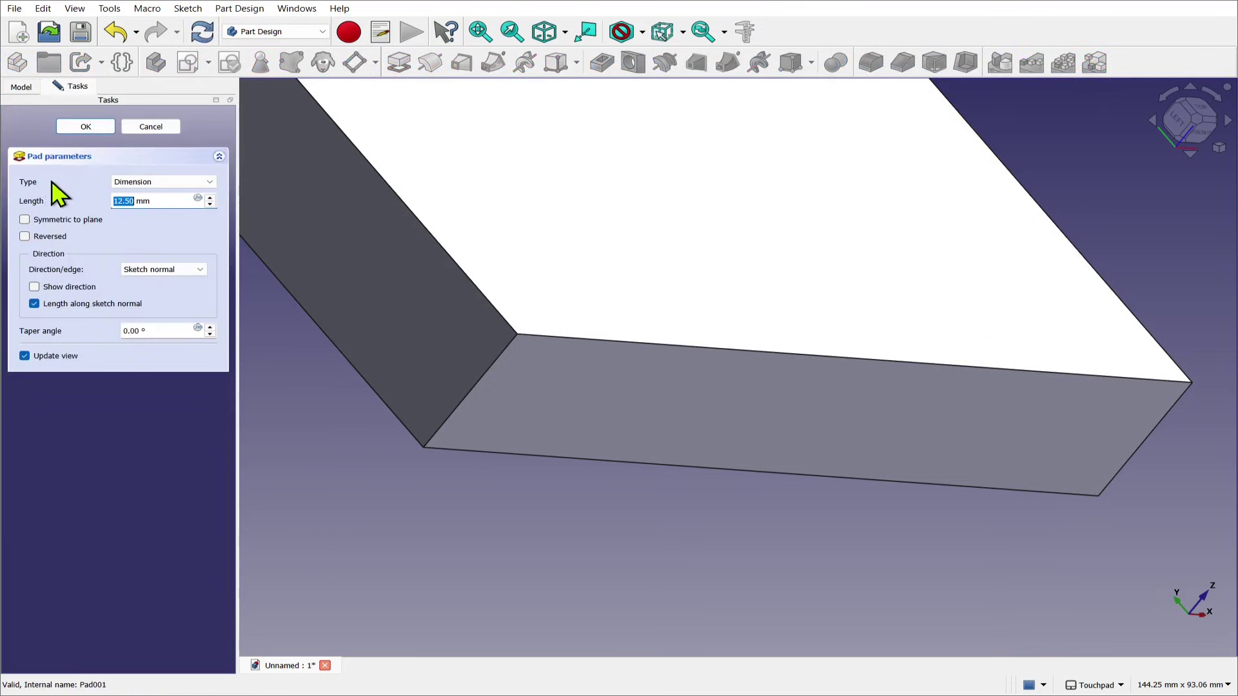
click(51, 237)
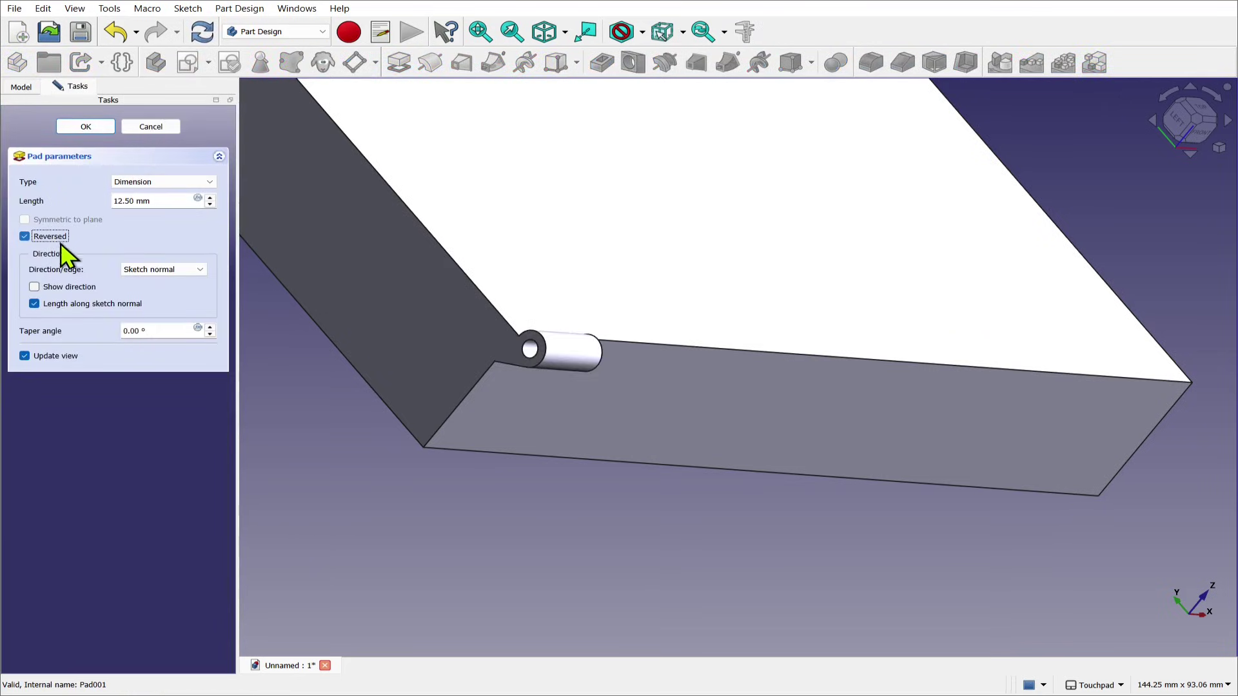
alt+drag(392, 414, 318, 362)
click(86, 127)
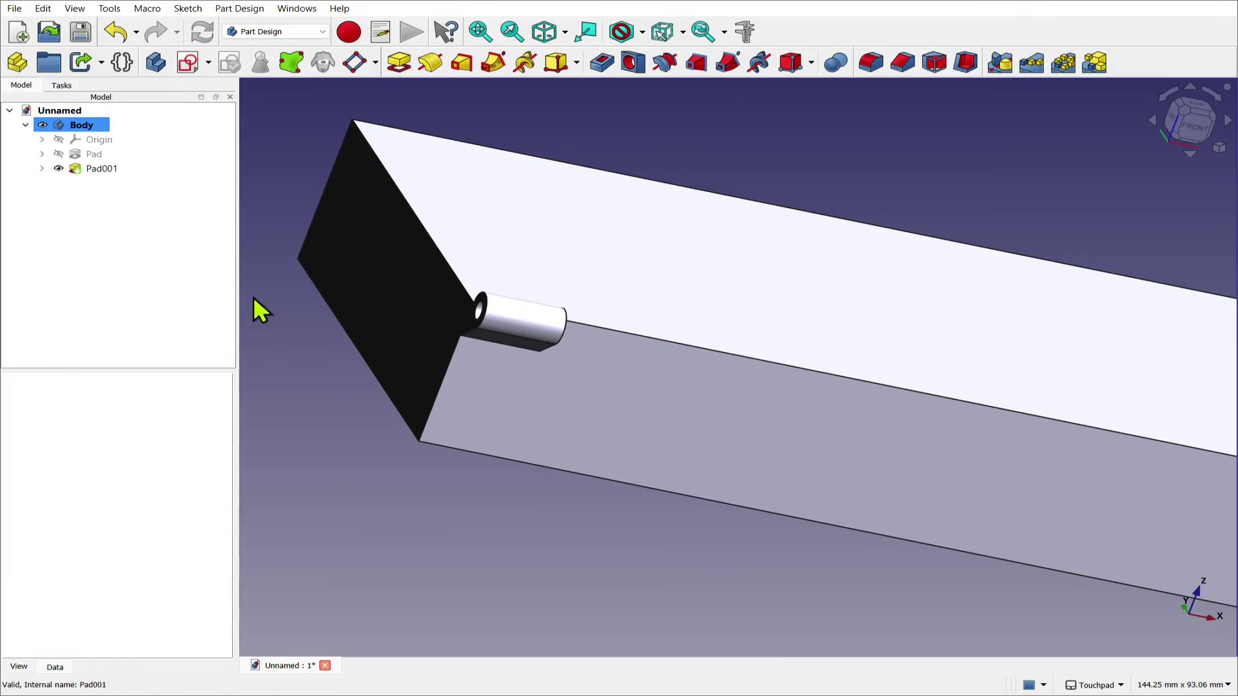
scroll(346, 391, down, 2)
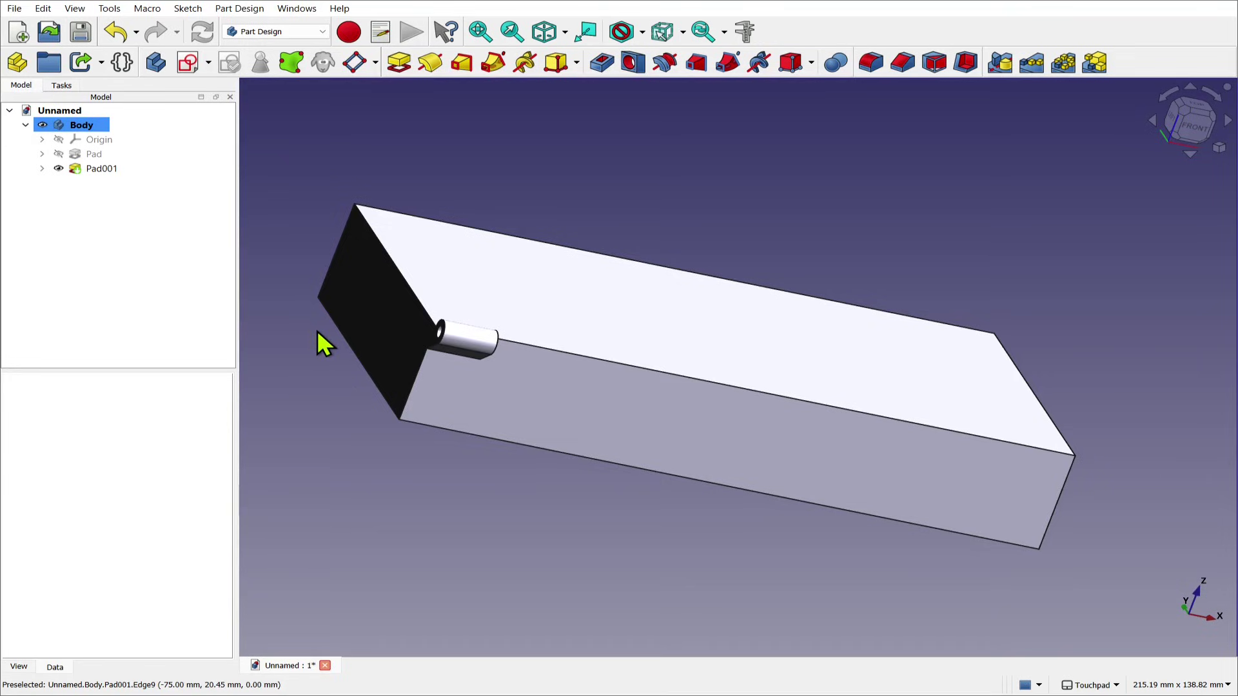
Start a linear pattern of Pad001 along the base X axis
click(102, 170)
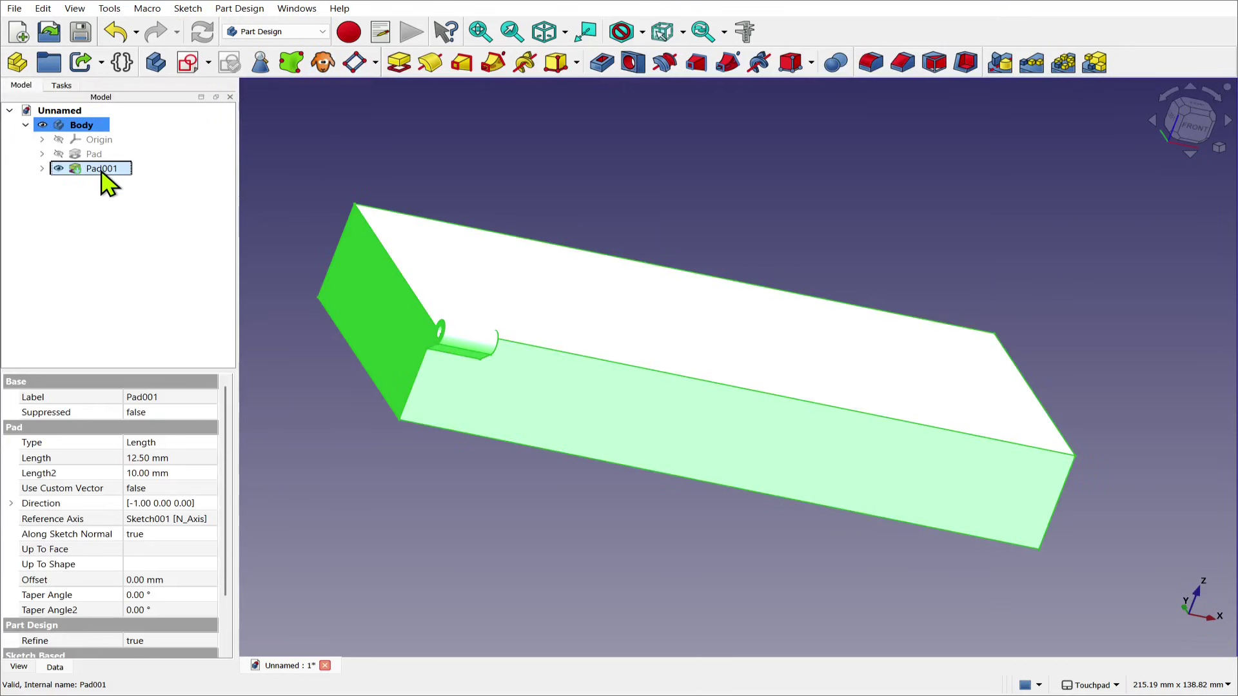
click(239, 9)
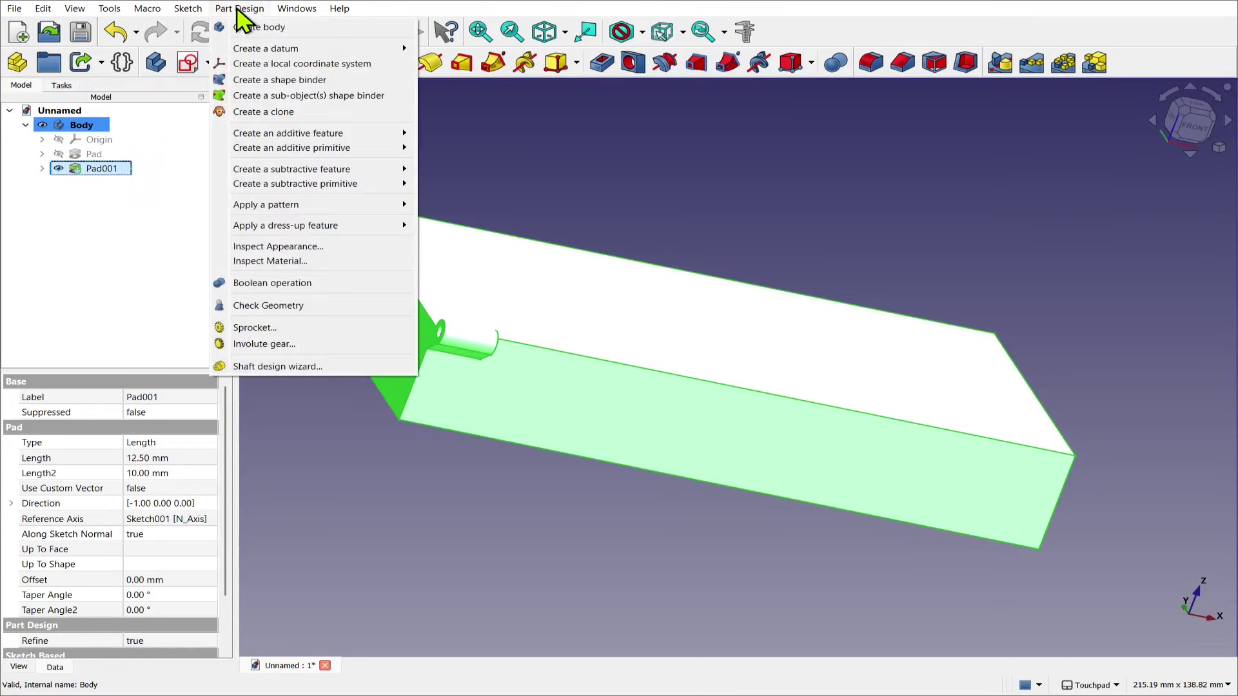
mouse_move(314, 206)
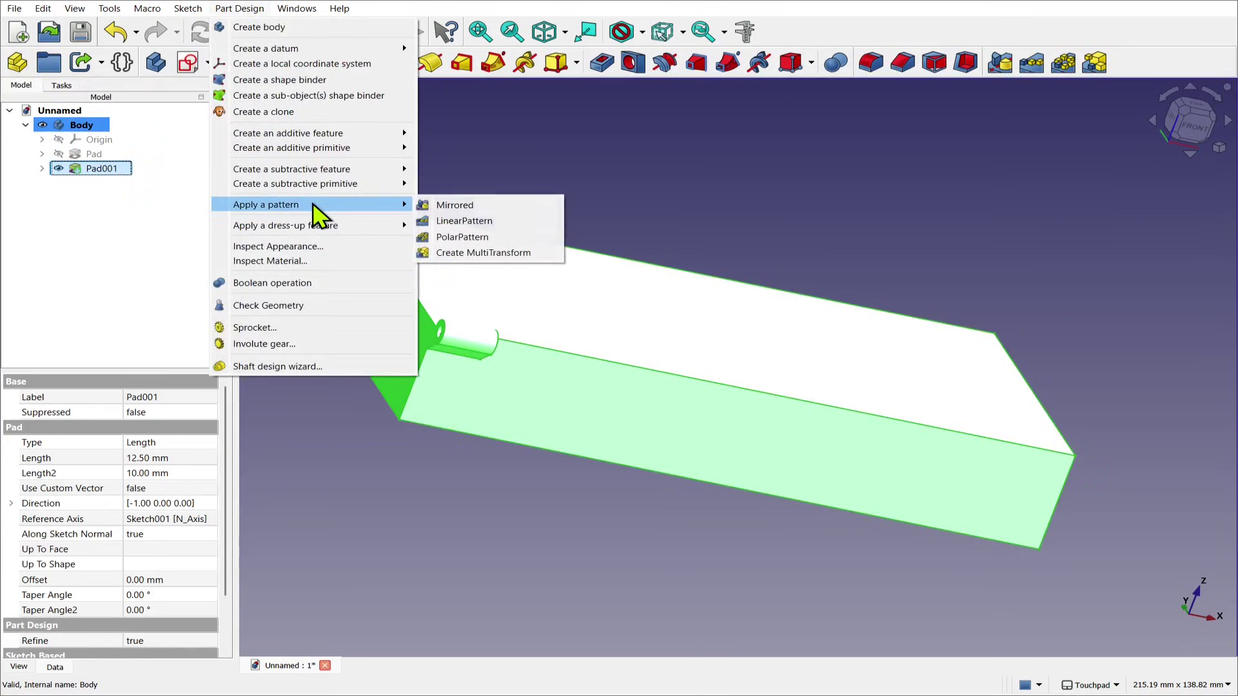
click(464, 222)
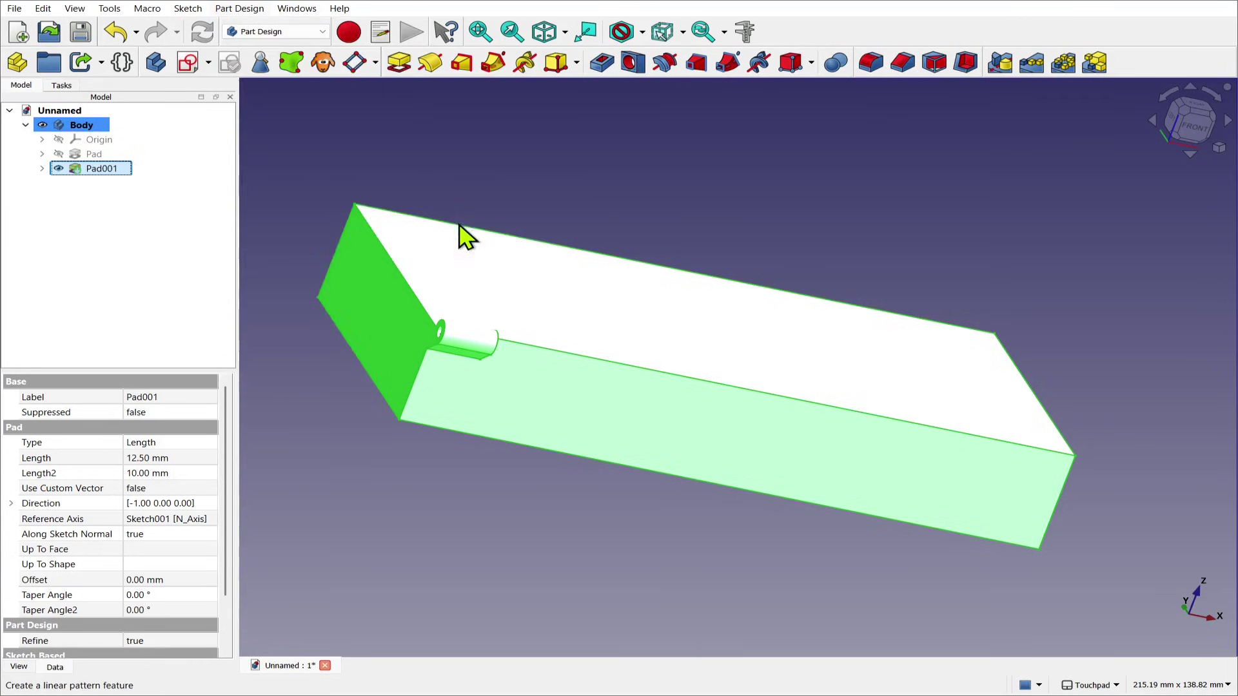
alt+drag(535, 365, 497, 361)
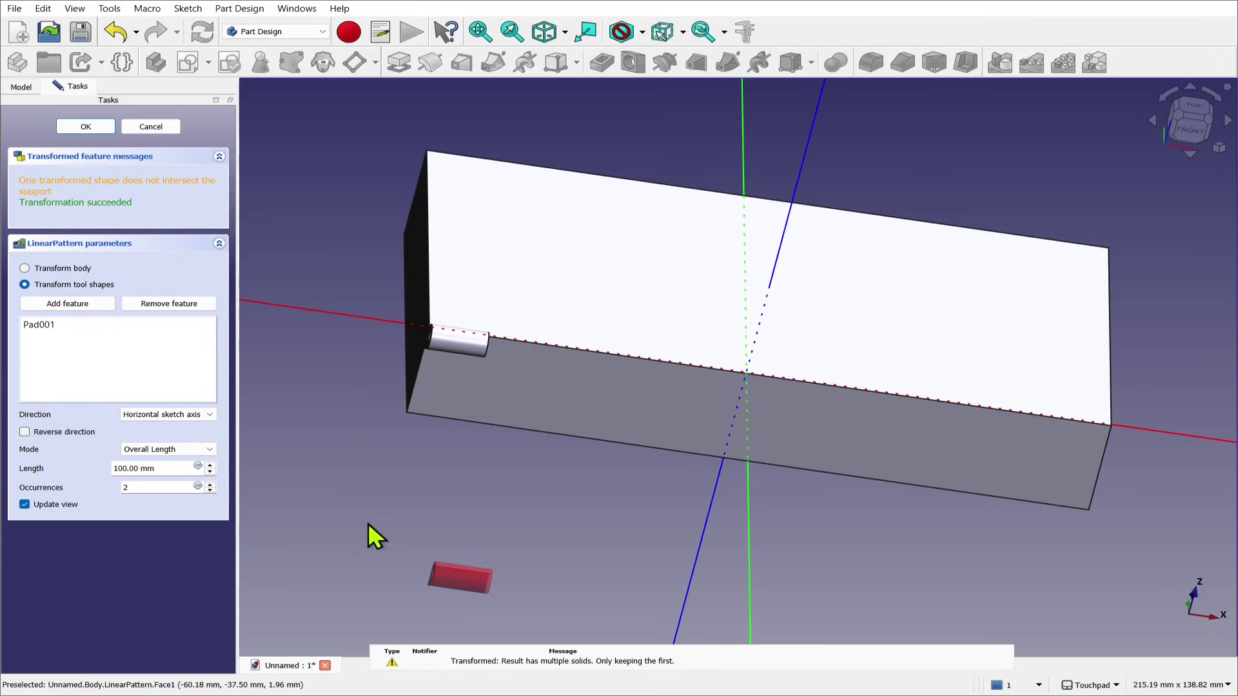
click(171, 416)
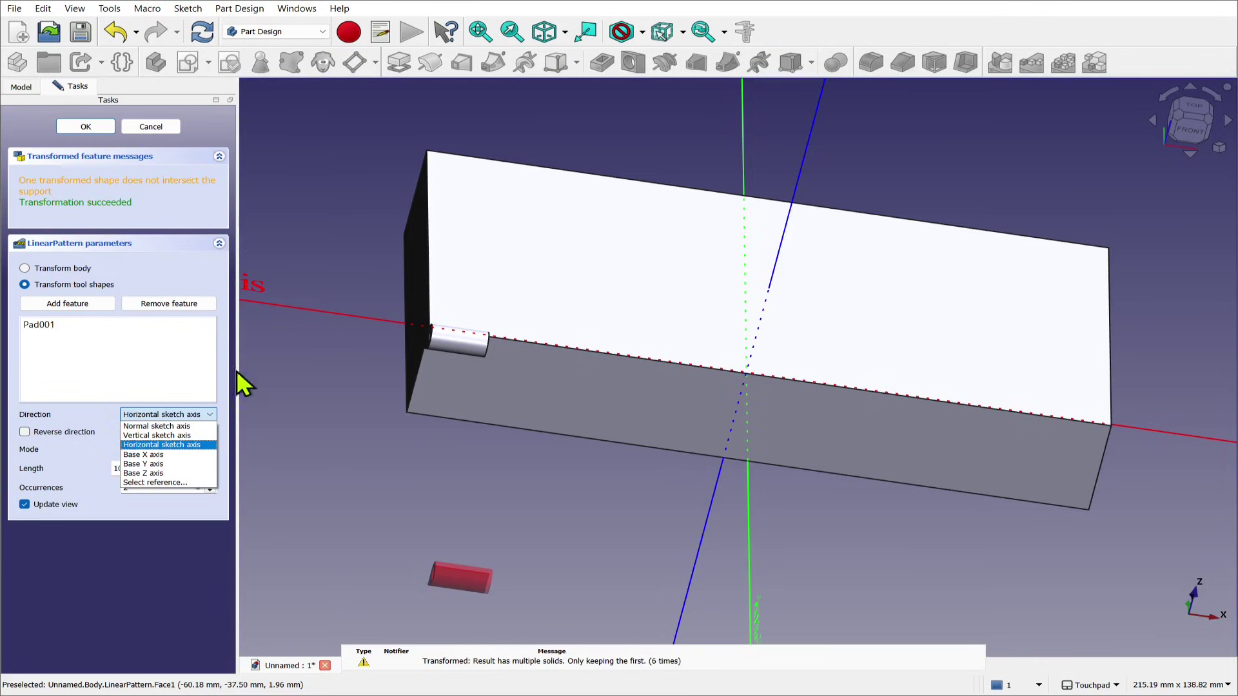
click(185, 454)
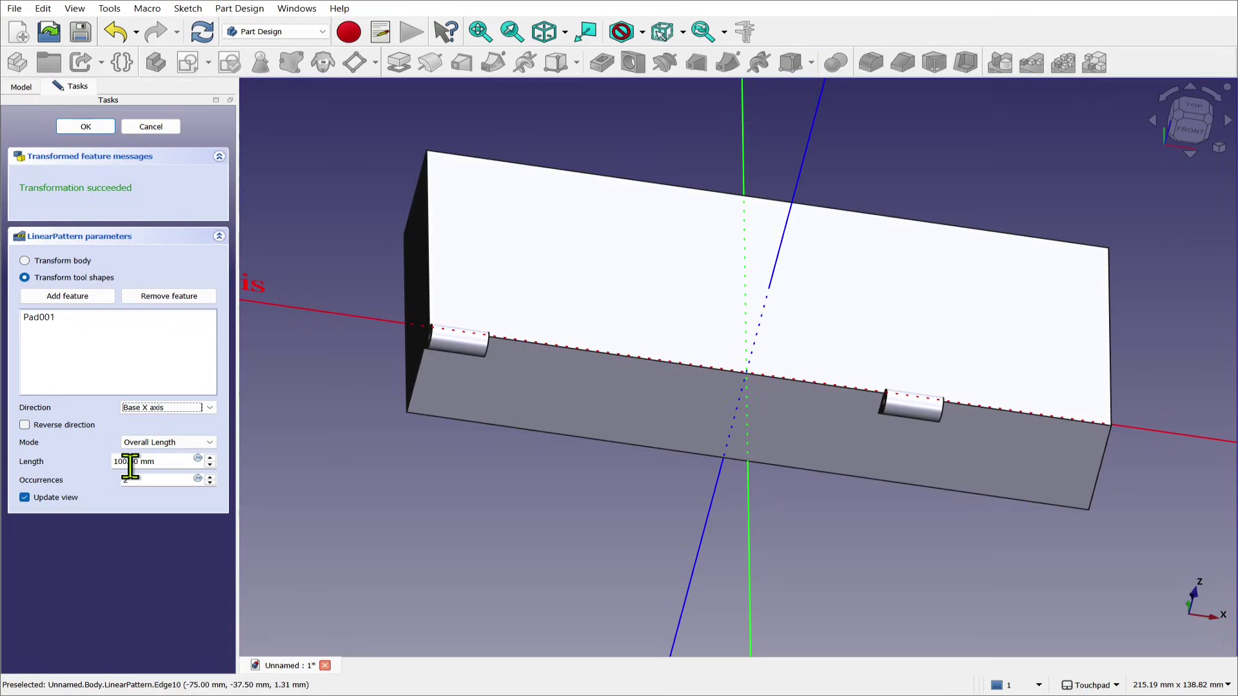
Set the pattern length to 150-25 mm with 6 occurrences
drag(128, 462, 94, 467)
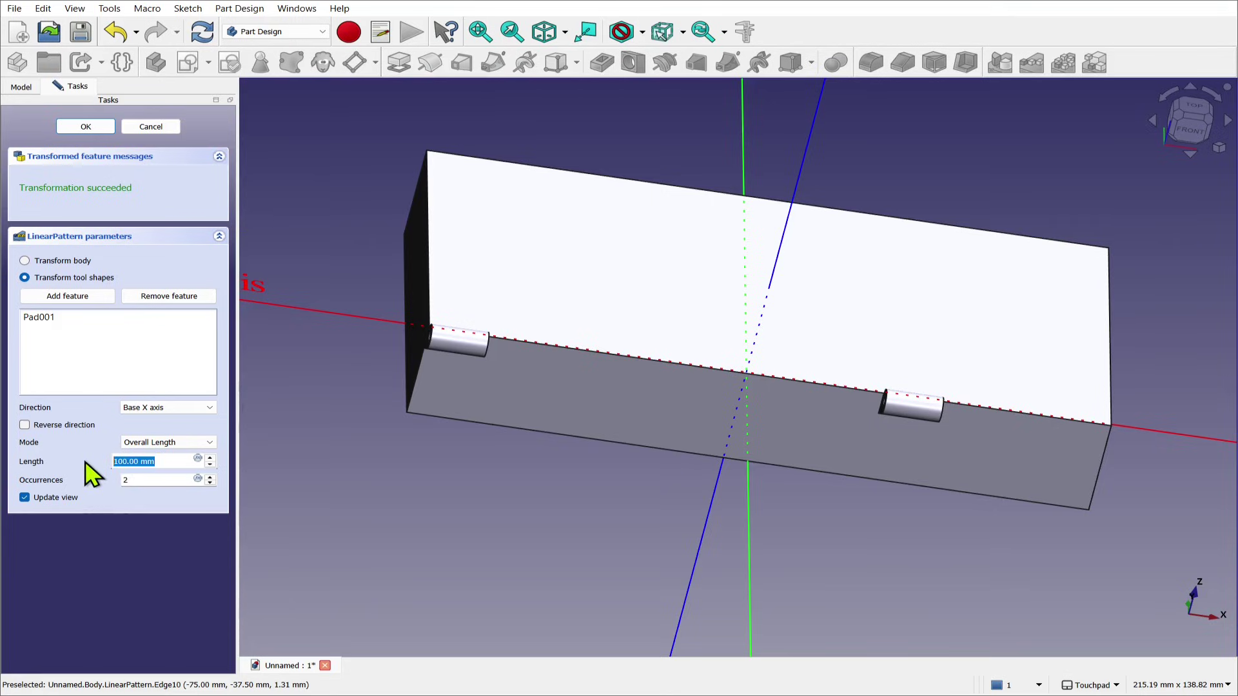
text(150)
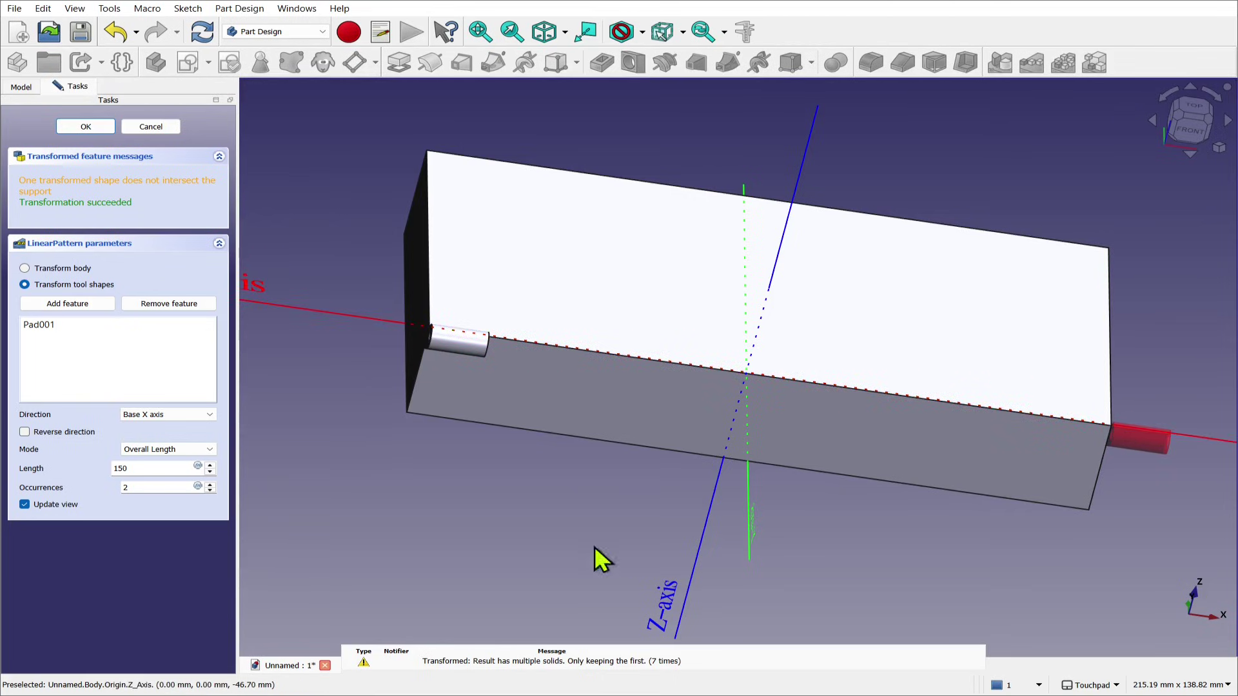
click(152, 469)
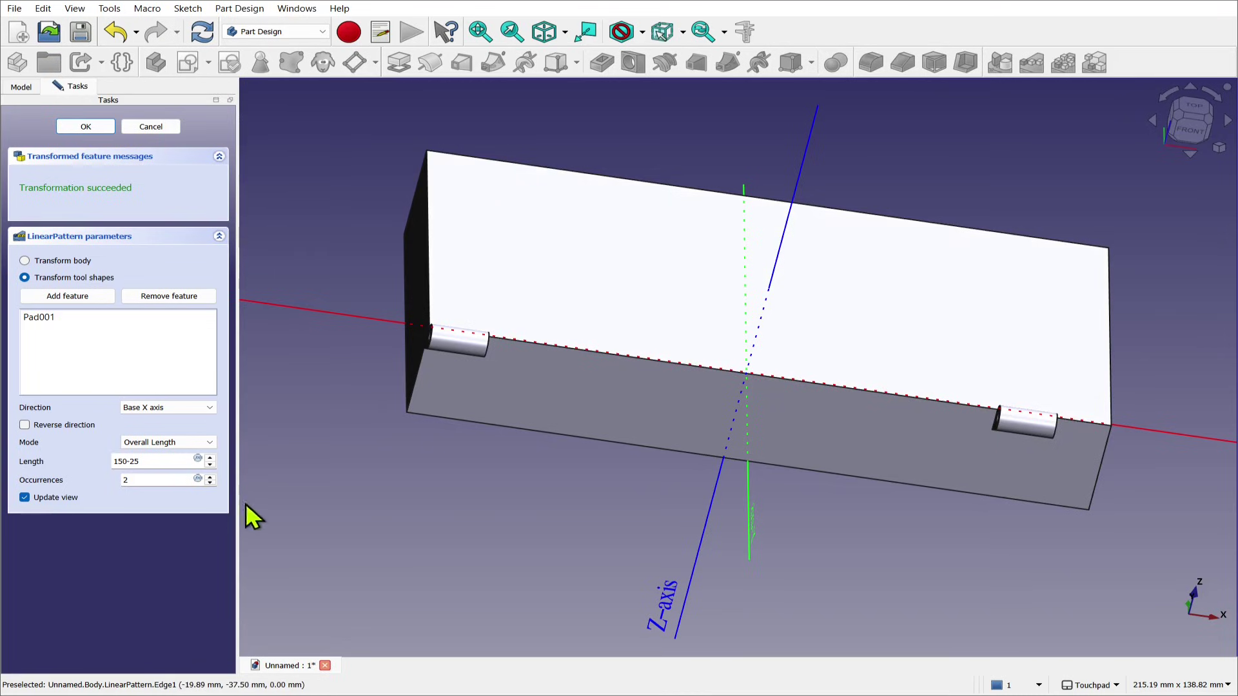
click(210, 476)
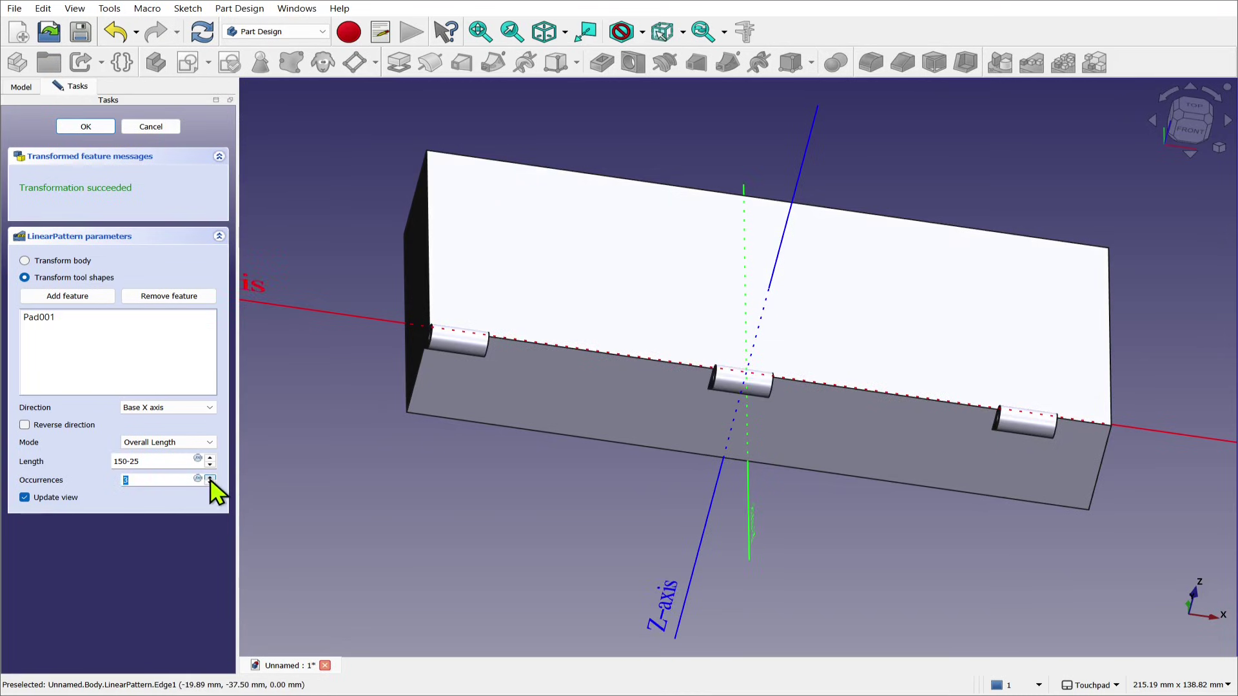
click(210, 477)
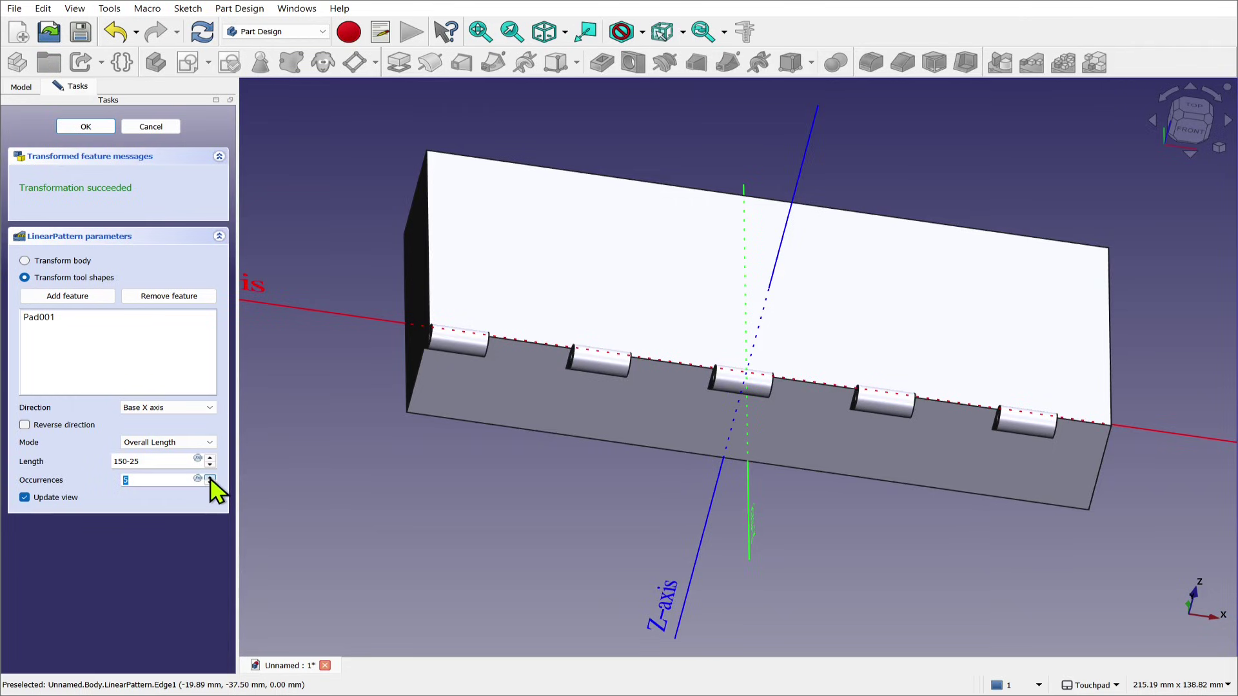
click(210, 477)
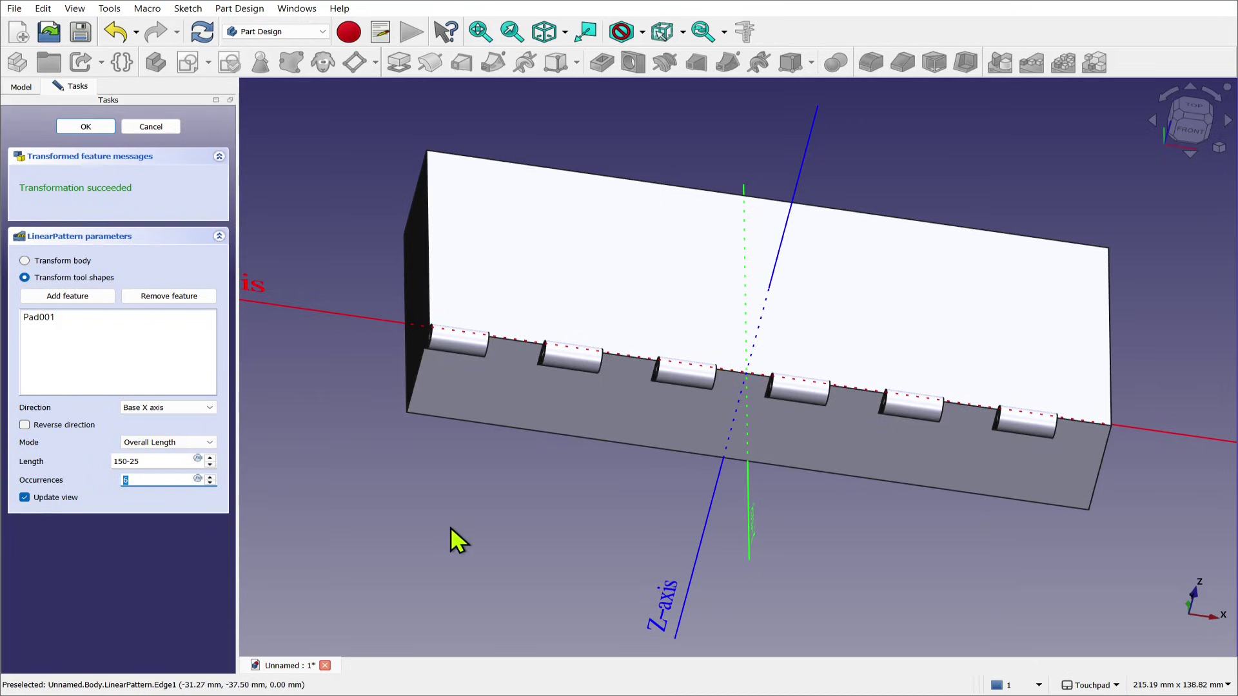
Finish the knuckle pattern and clone the container body as Body001
click(76, 127)
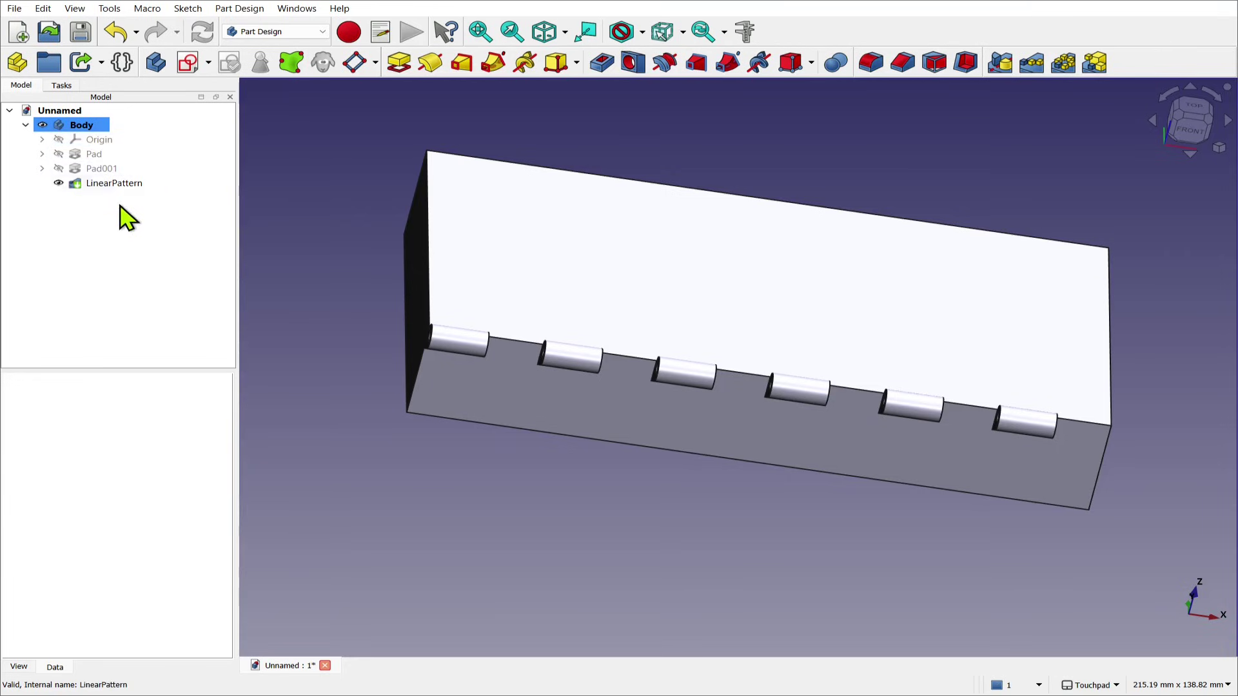
click(106, 184)
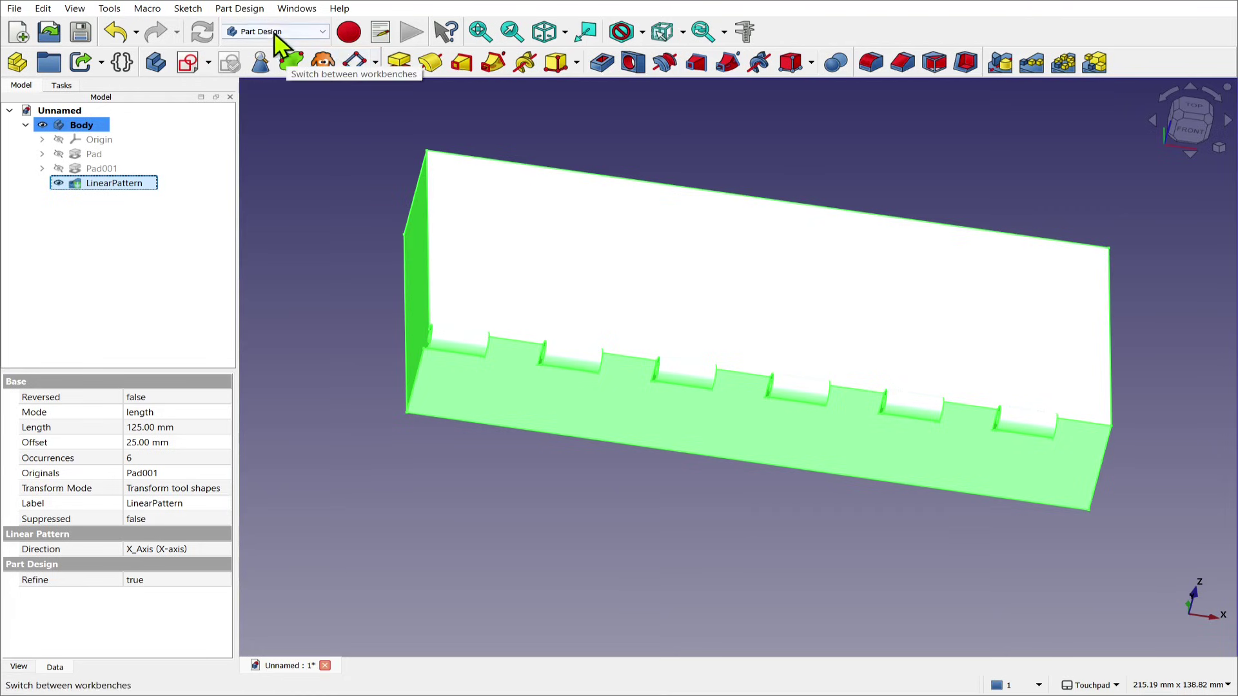
click(242, 9)
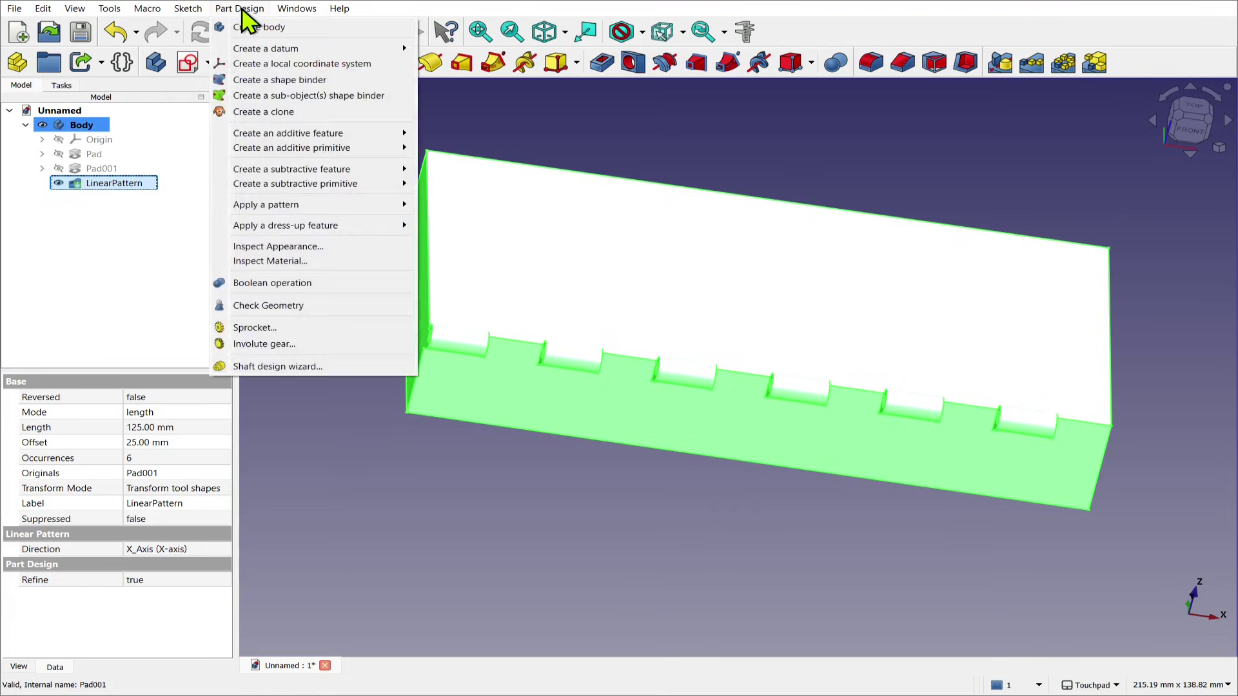
click(260, 113)
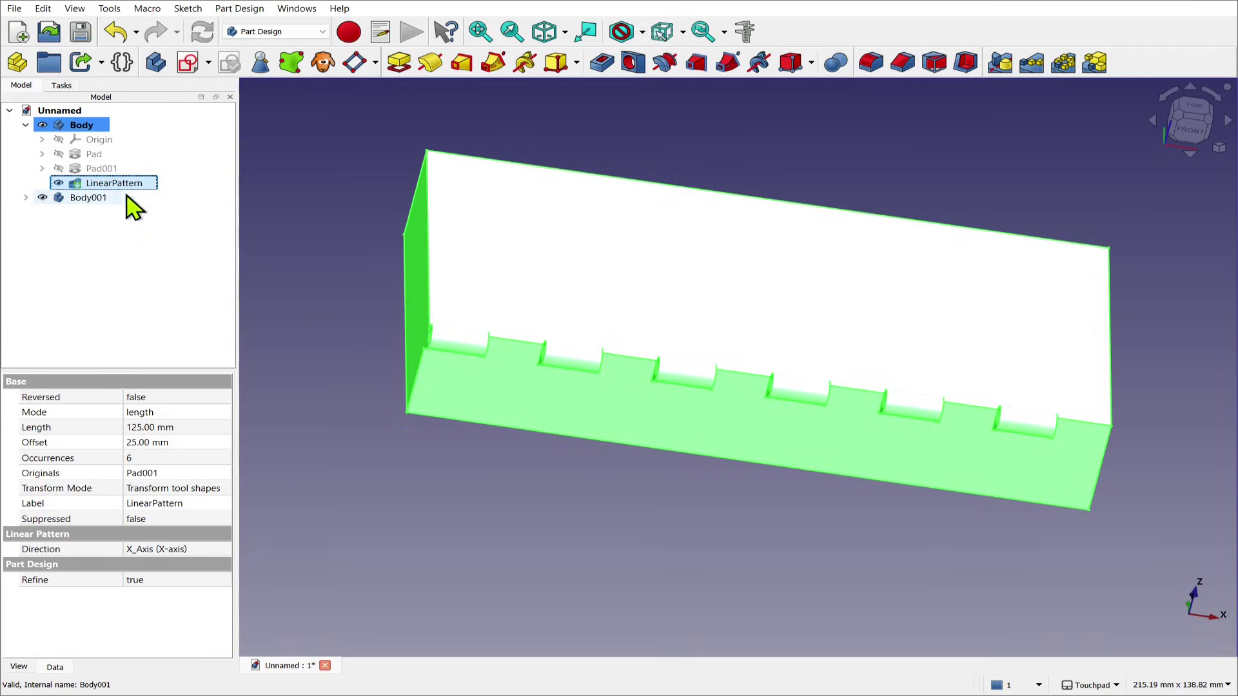
Flip the Body001 clone 180° and raise it above the container
click(87, 200)
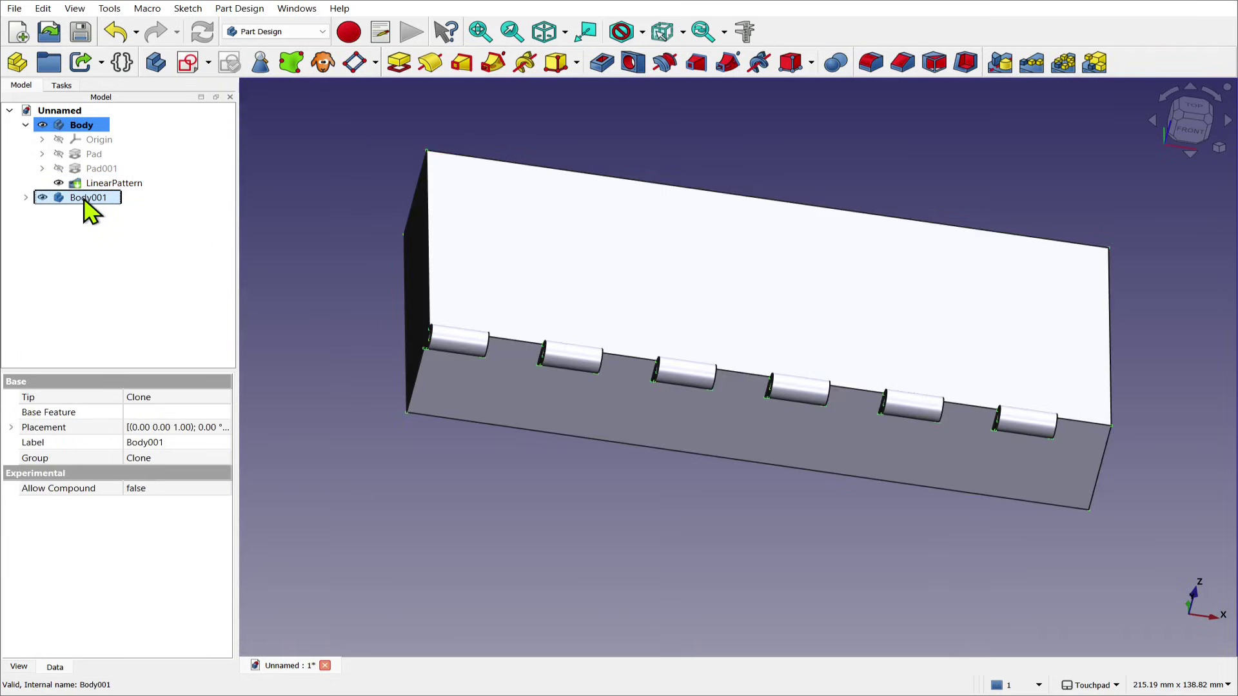
right_click(90, 210)
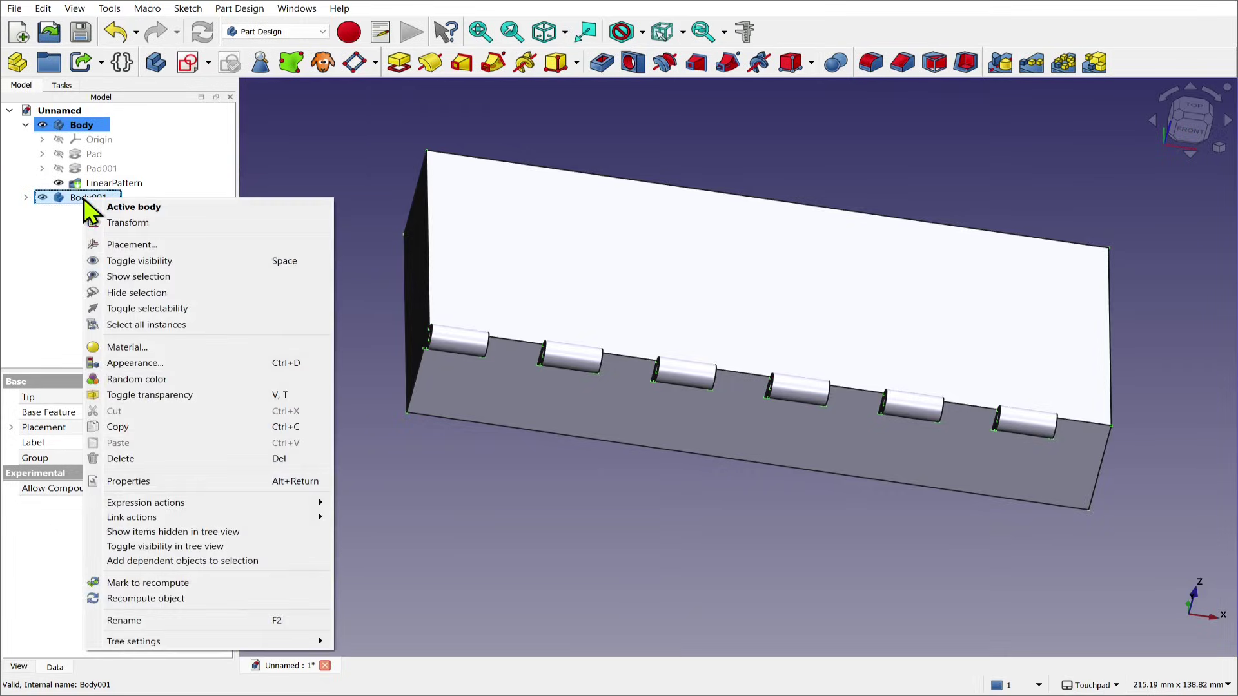
click(126, 222)
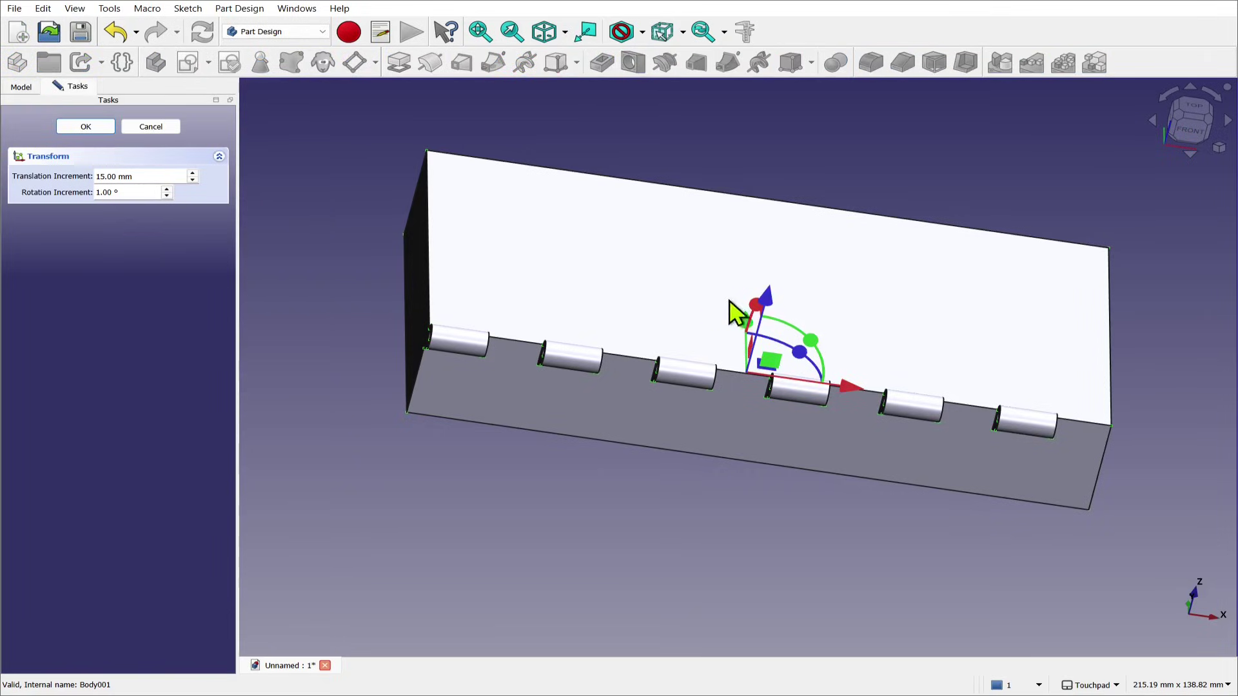
drag(816, 352, 564, 473)
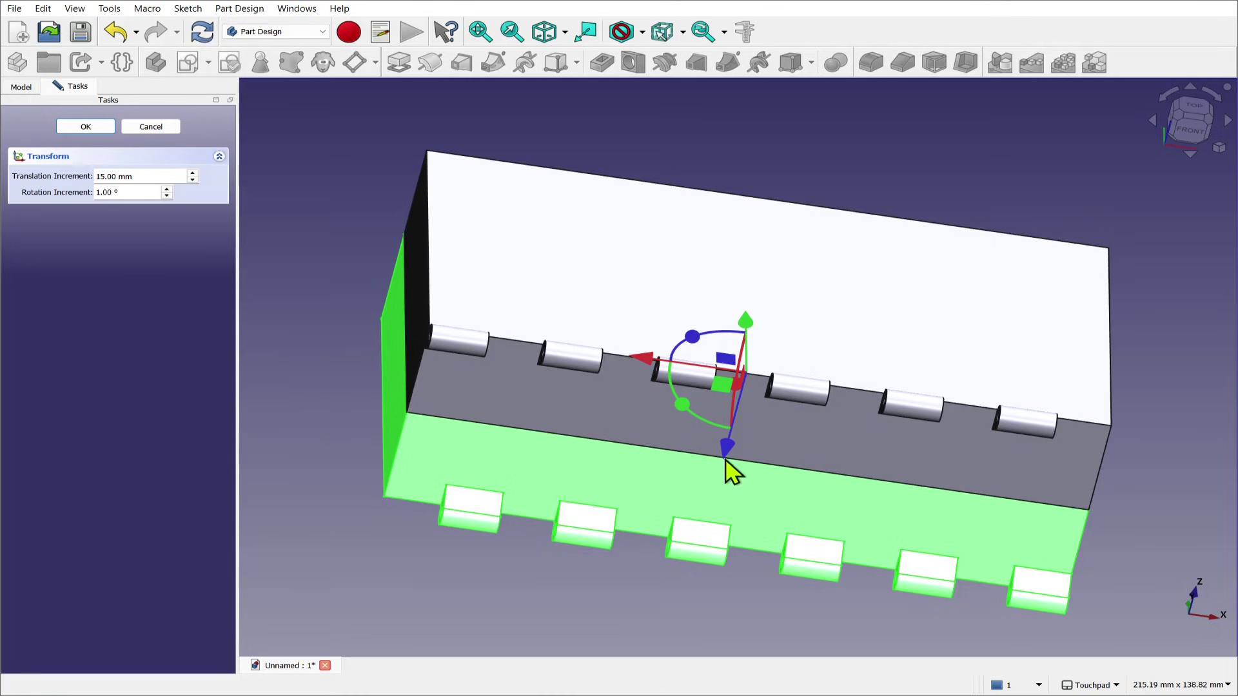
drag(727, 459, 741, 254)
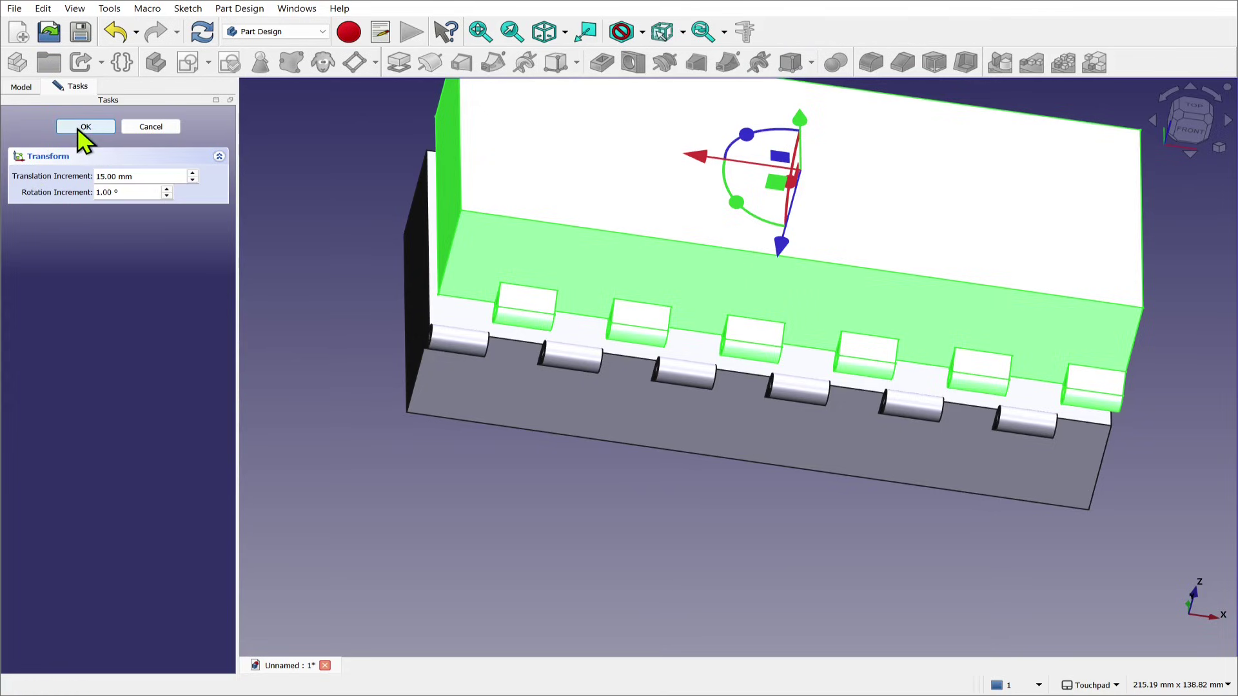
click(85, 126)
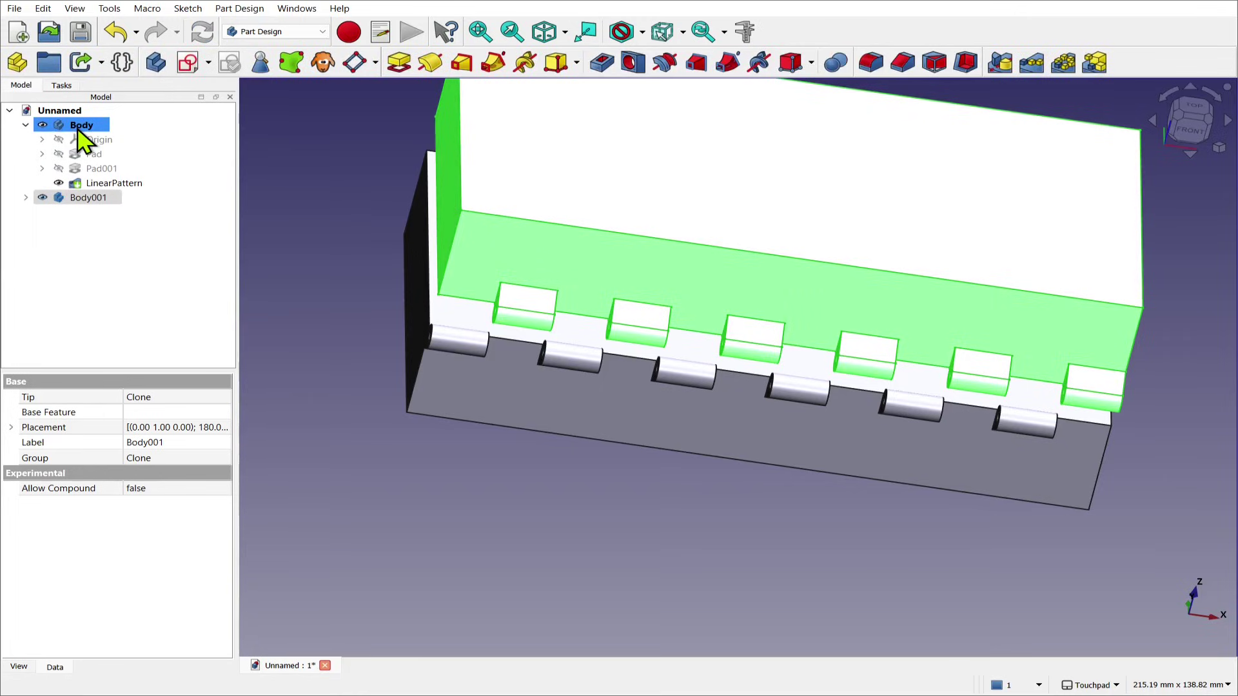
Lower the Body001 clone's Placement z position from 60 to 50 mm and check the knuckle fit
click(85, 198)
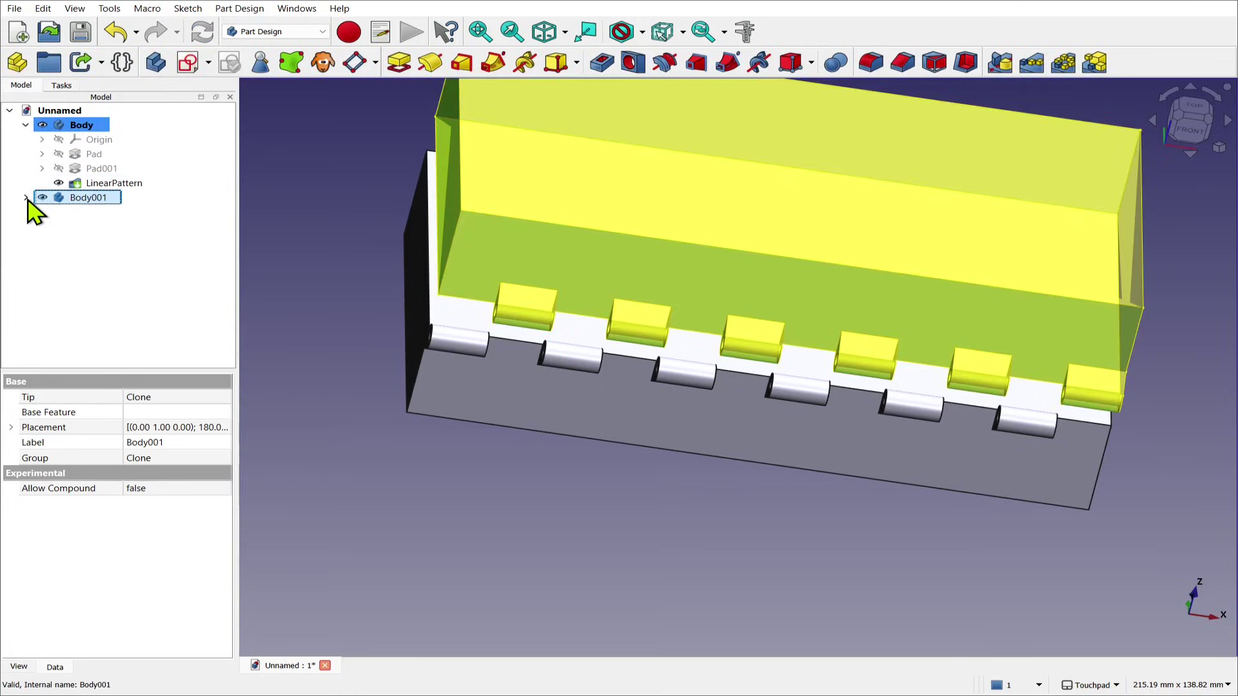
click(11, 427)
click(28, 473)
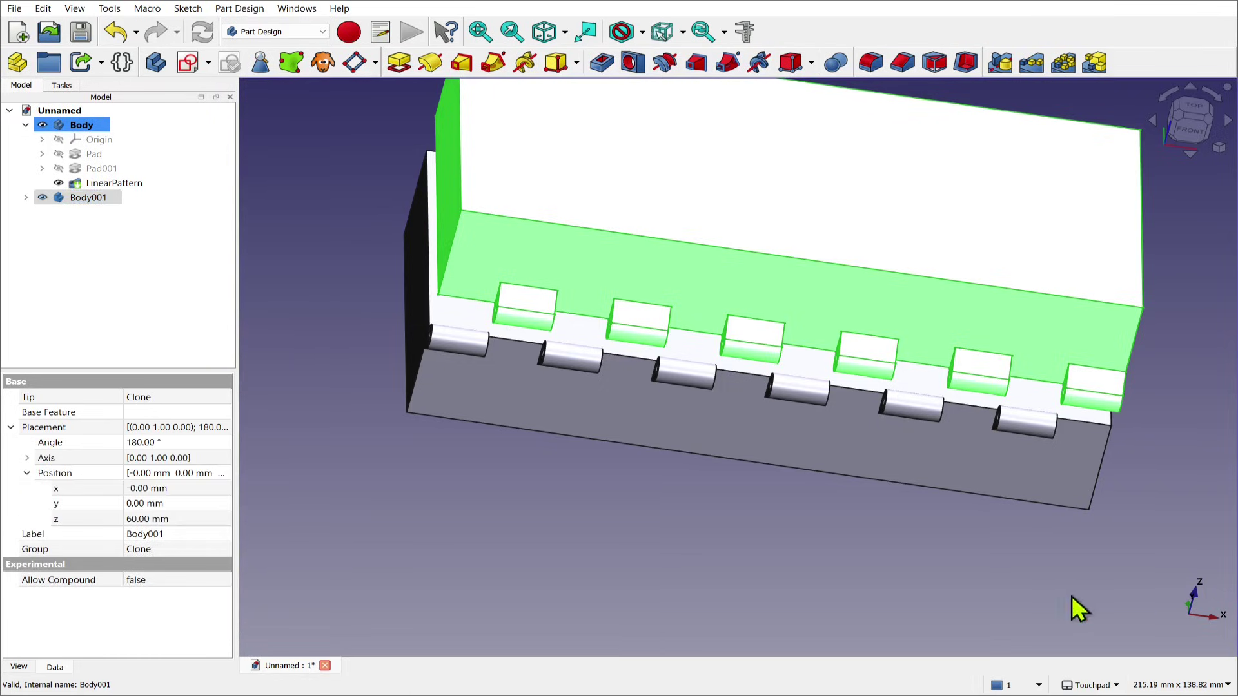
click(183, 522)
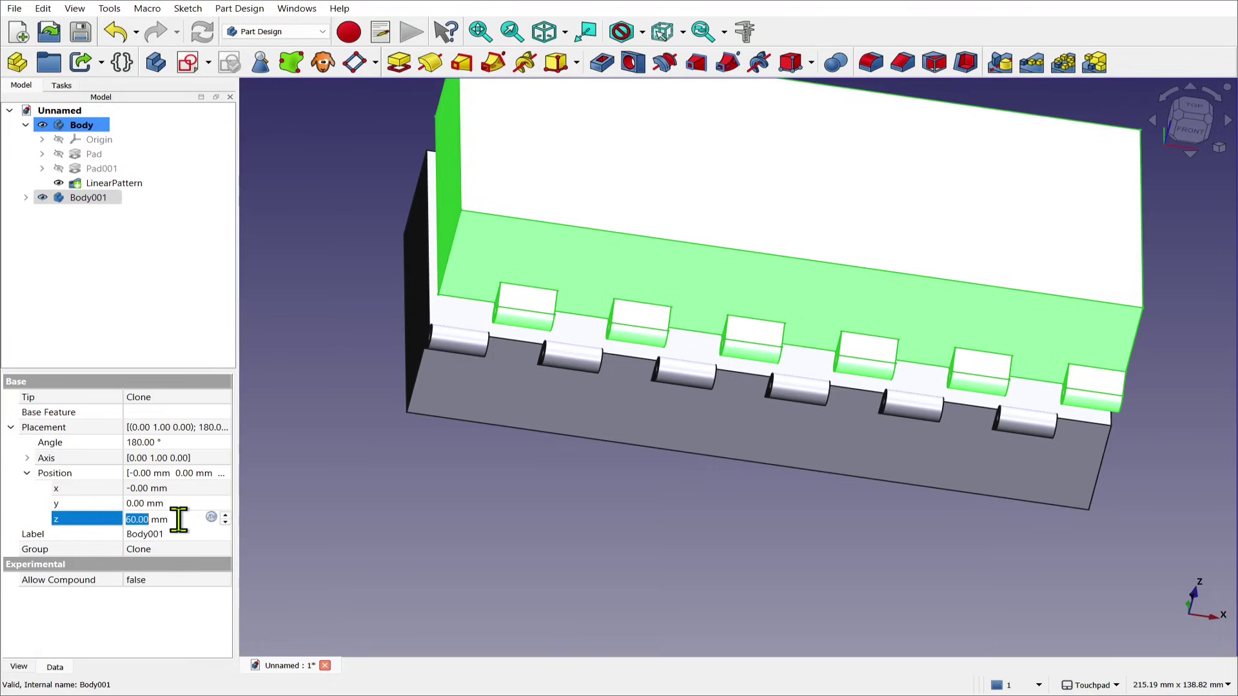
scroll(178, 520, down, 7)
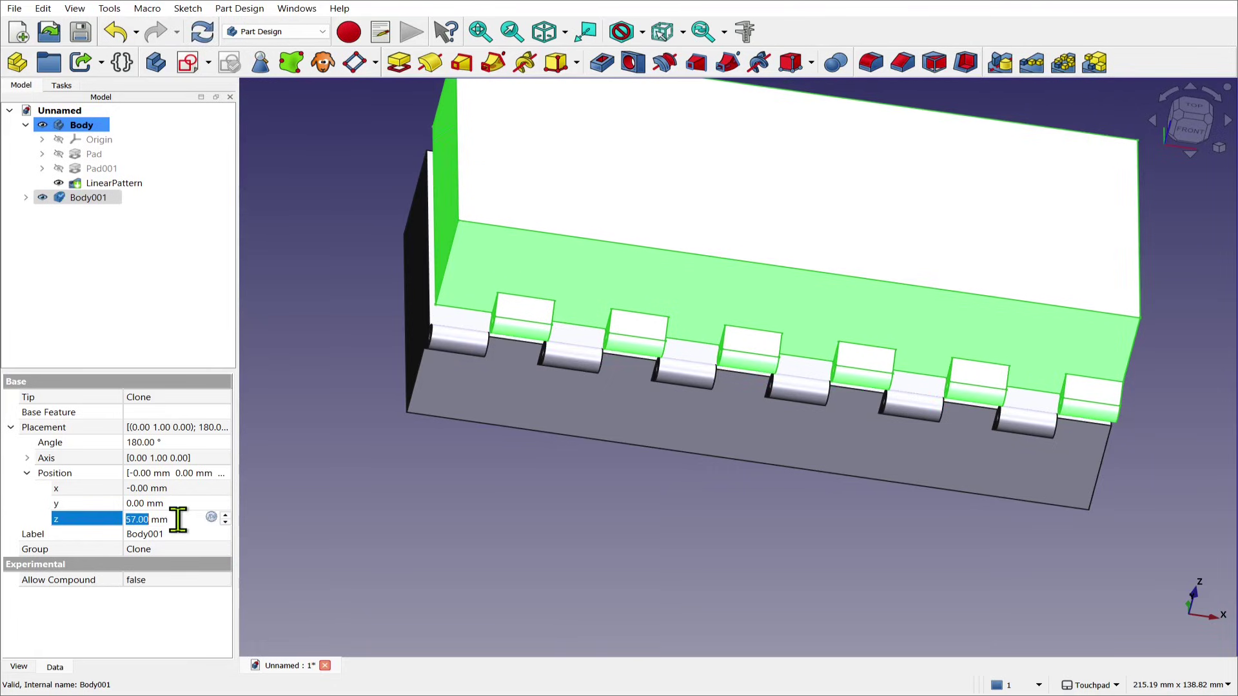
scroll(178, 520, down, 3)
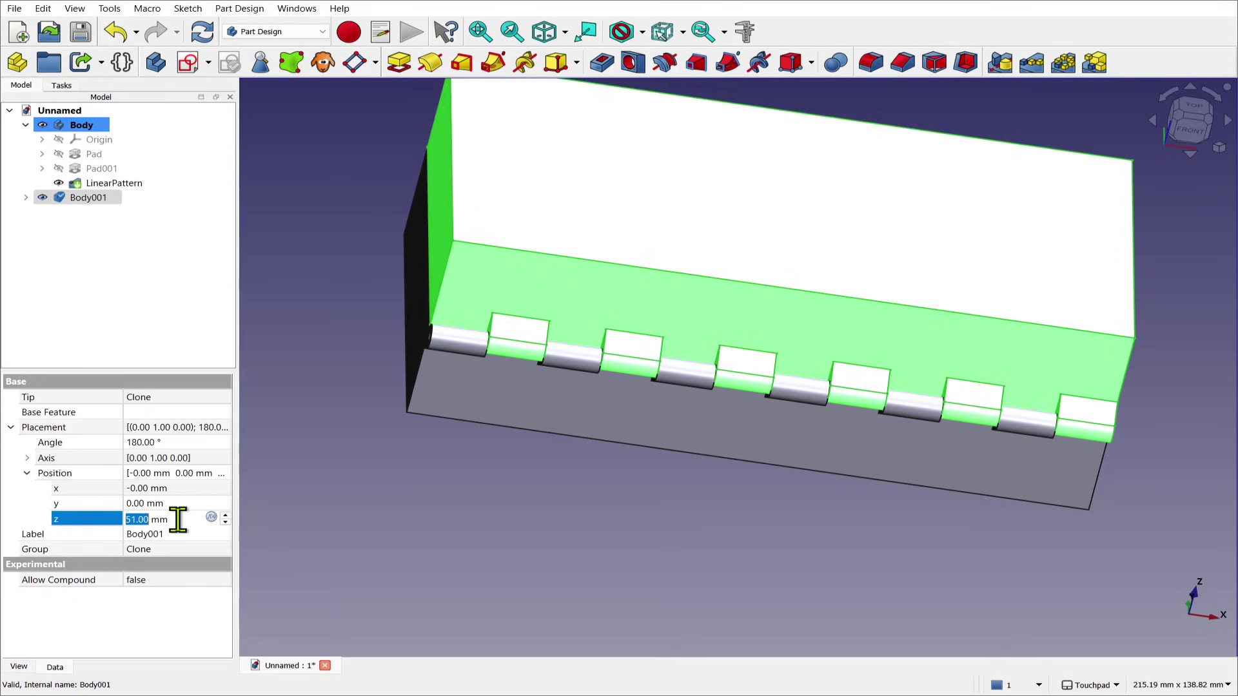
middle_drag(621, 415, 618, 374)
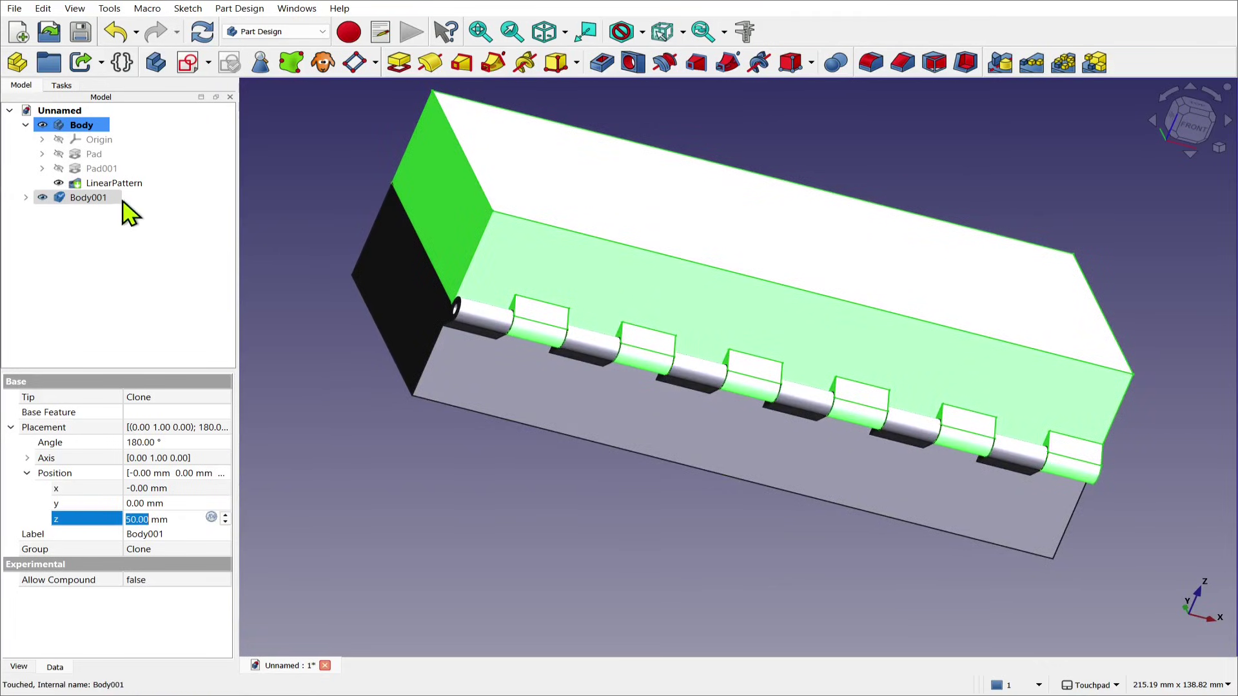
Rename the original container body from Body to ContainerBody
click(76, 126)
right_click(71, 126)
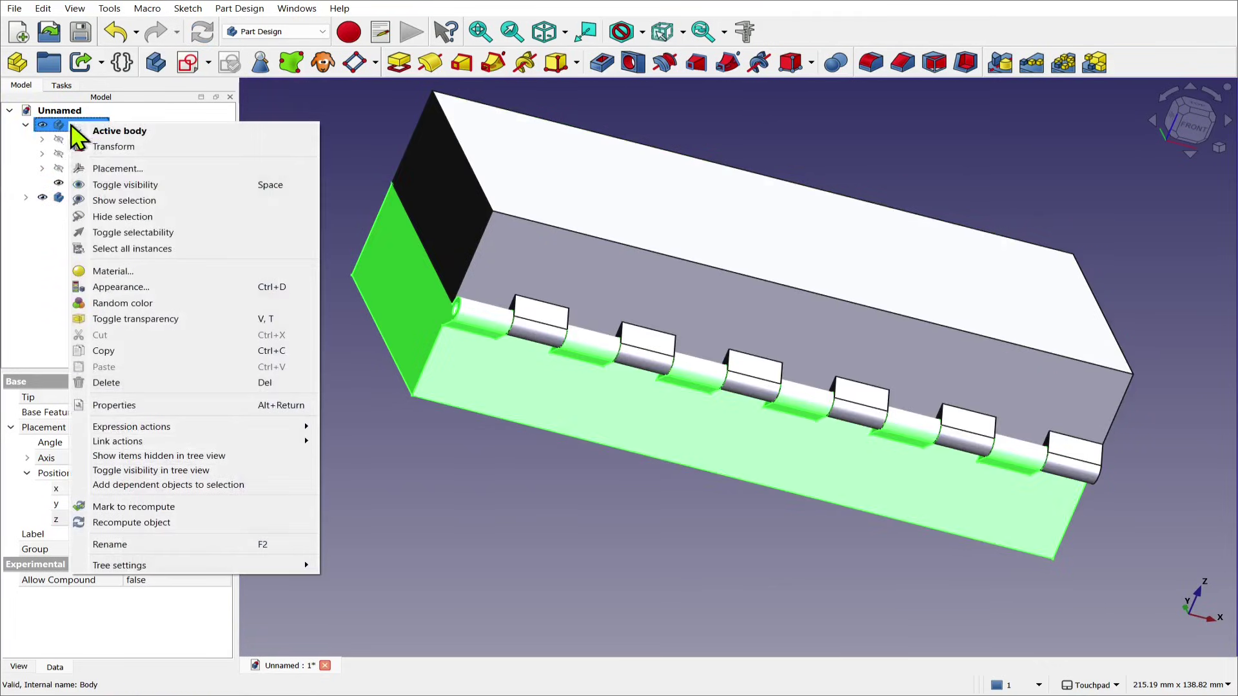
click(112, 543)
key(End)
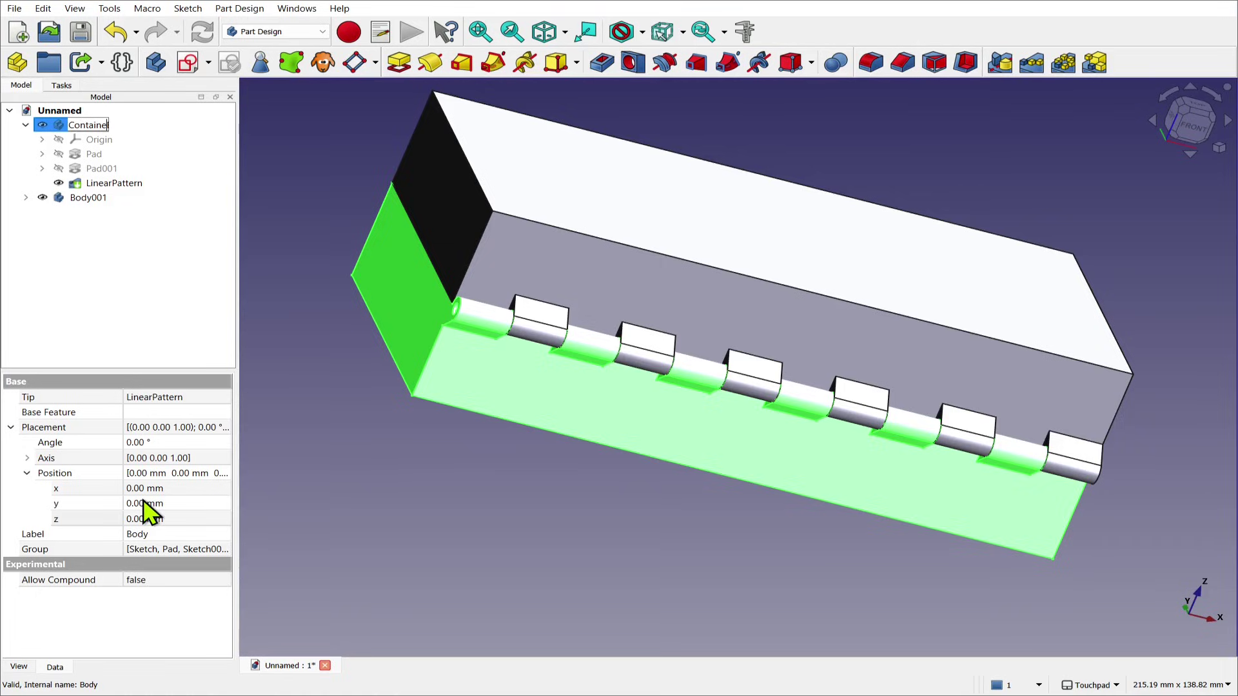
text(Container)
key(Return)
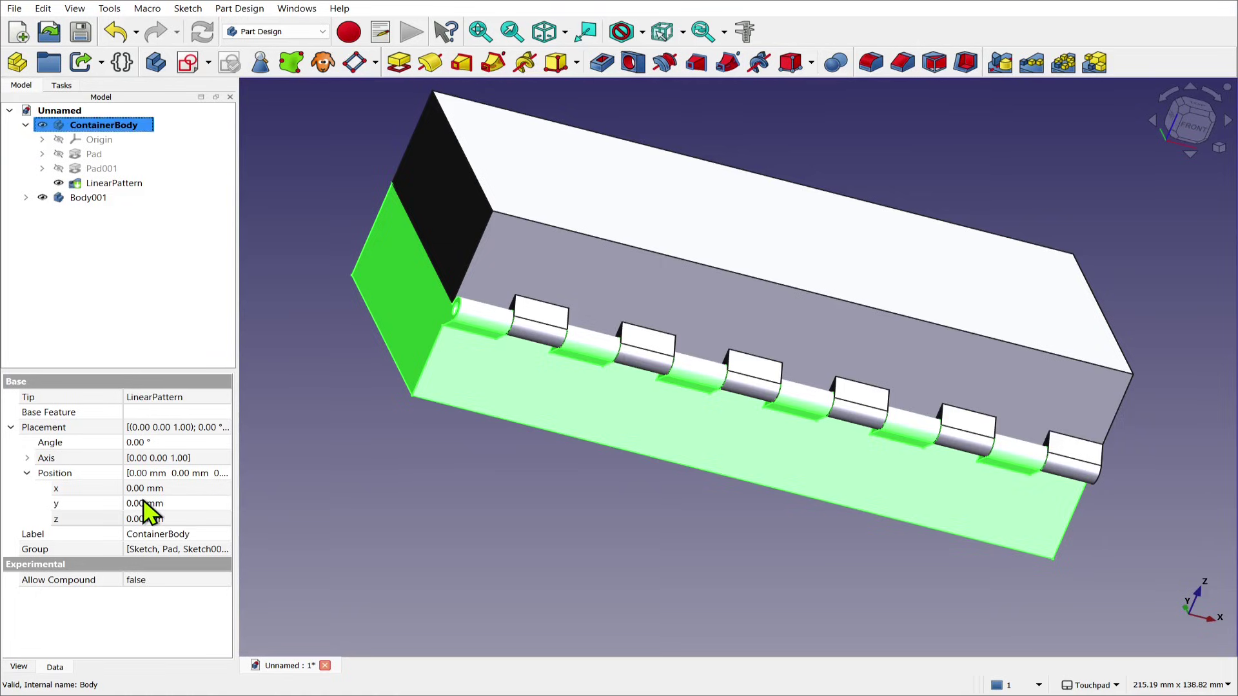
Rename Body001 to LidBody, inspect its Clone, then collapse and select LidBody
click(101, 200)
right_click(101, 201)
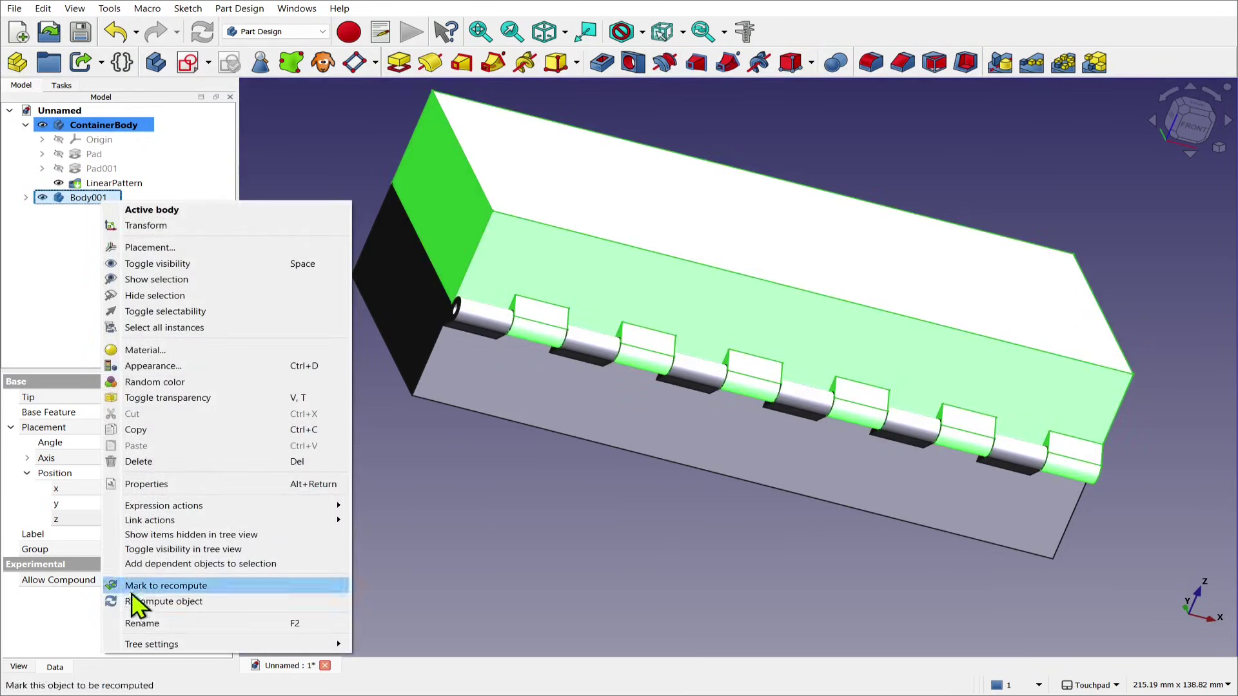
click(151, 620)
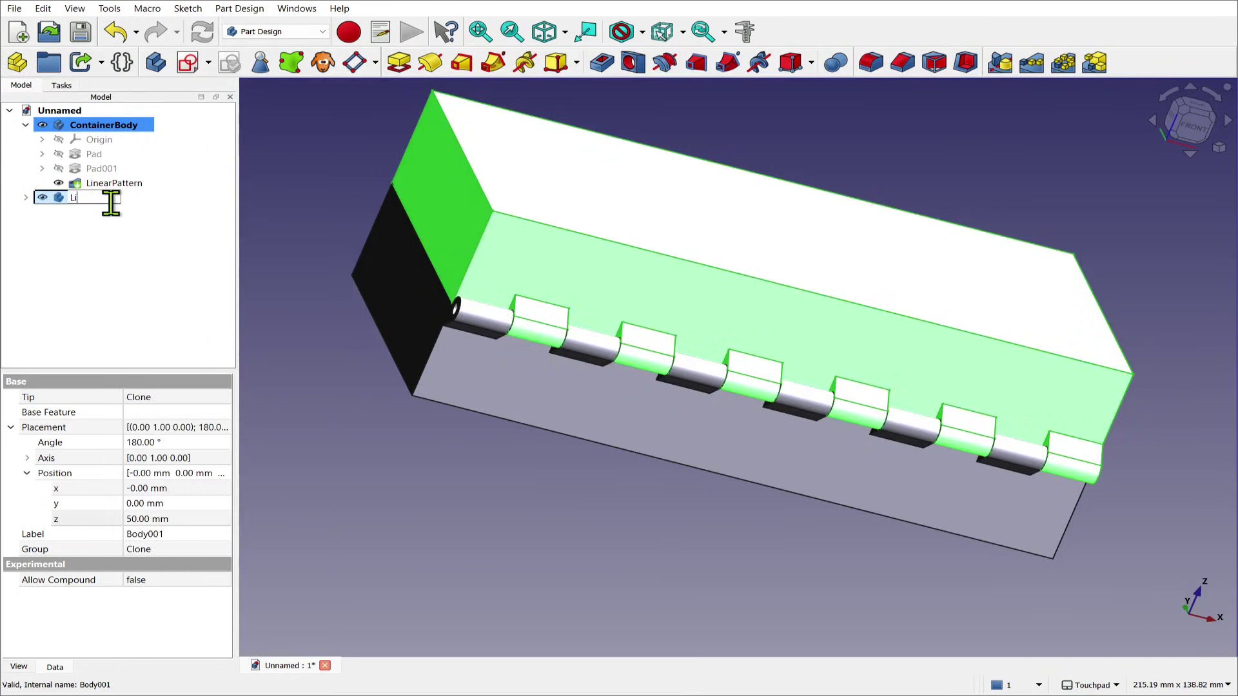
key(Return)
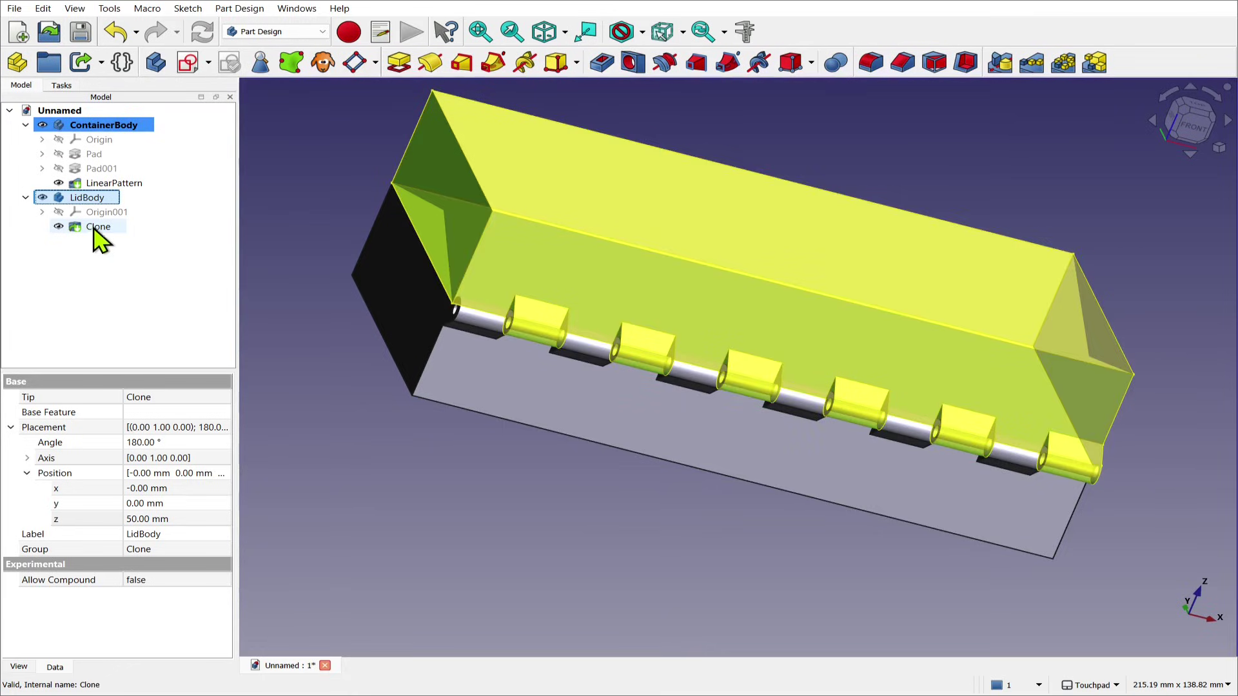
click(98, 227)
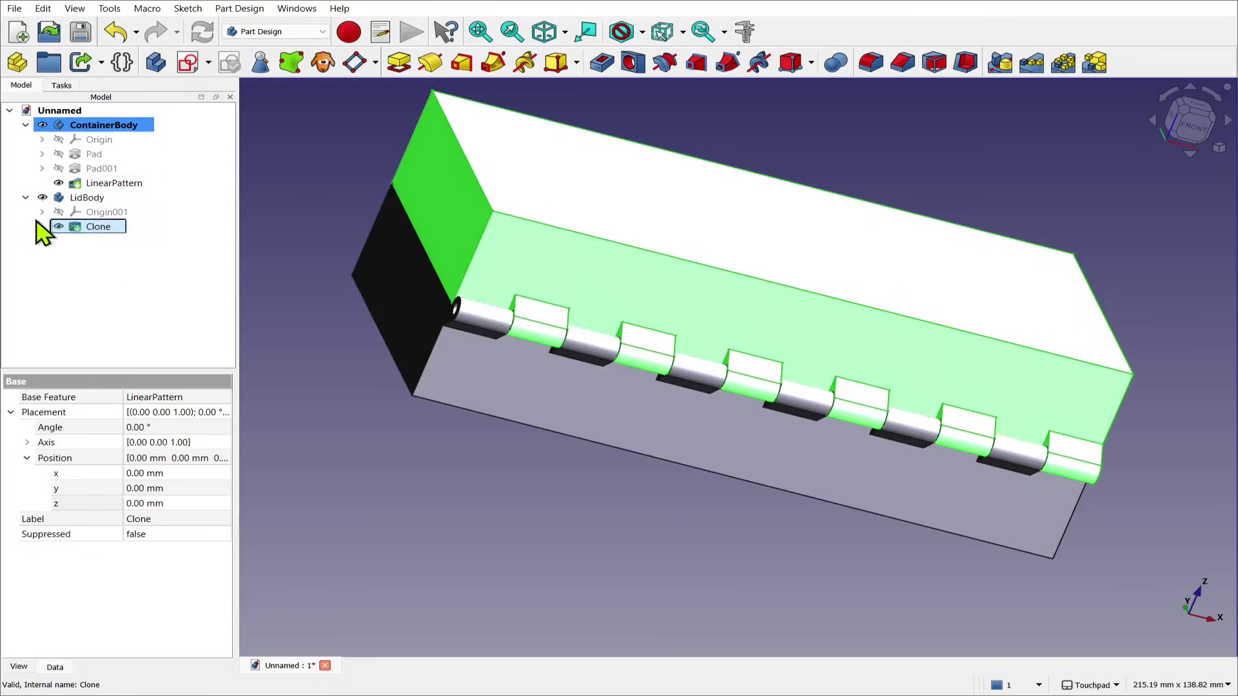
click(26, 197)
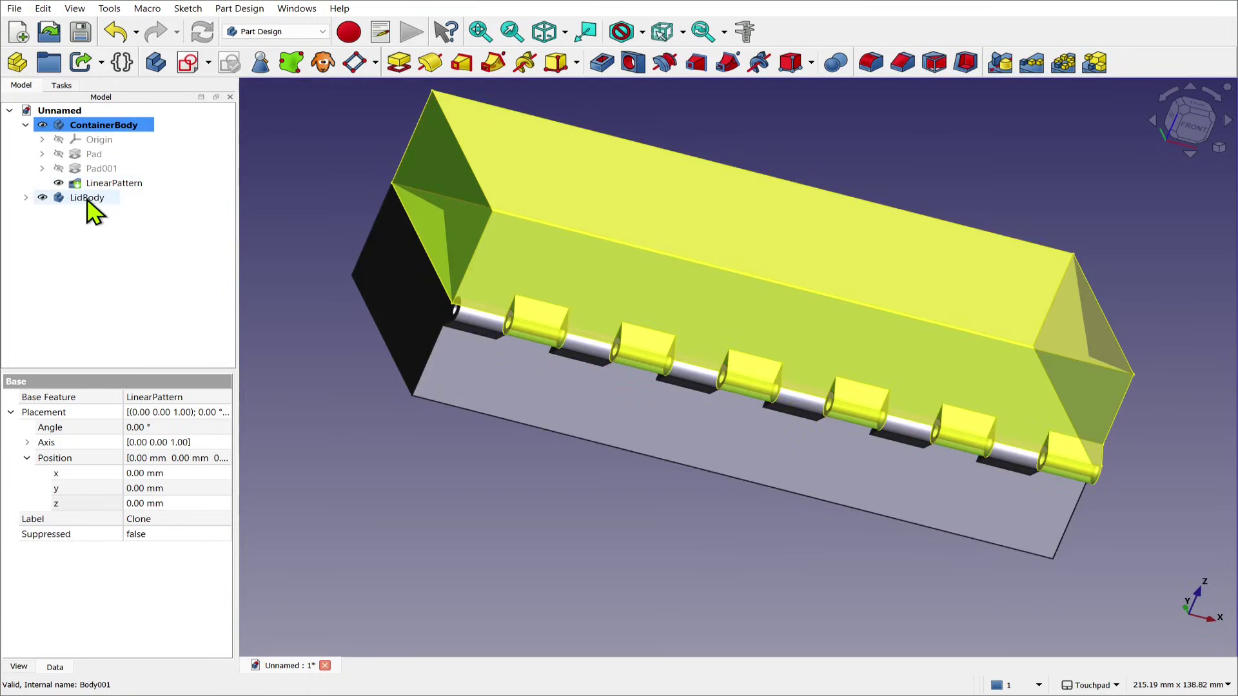
click(88, 199)
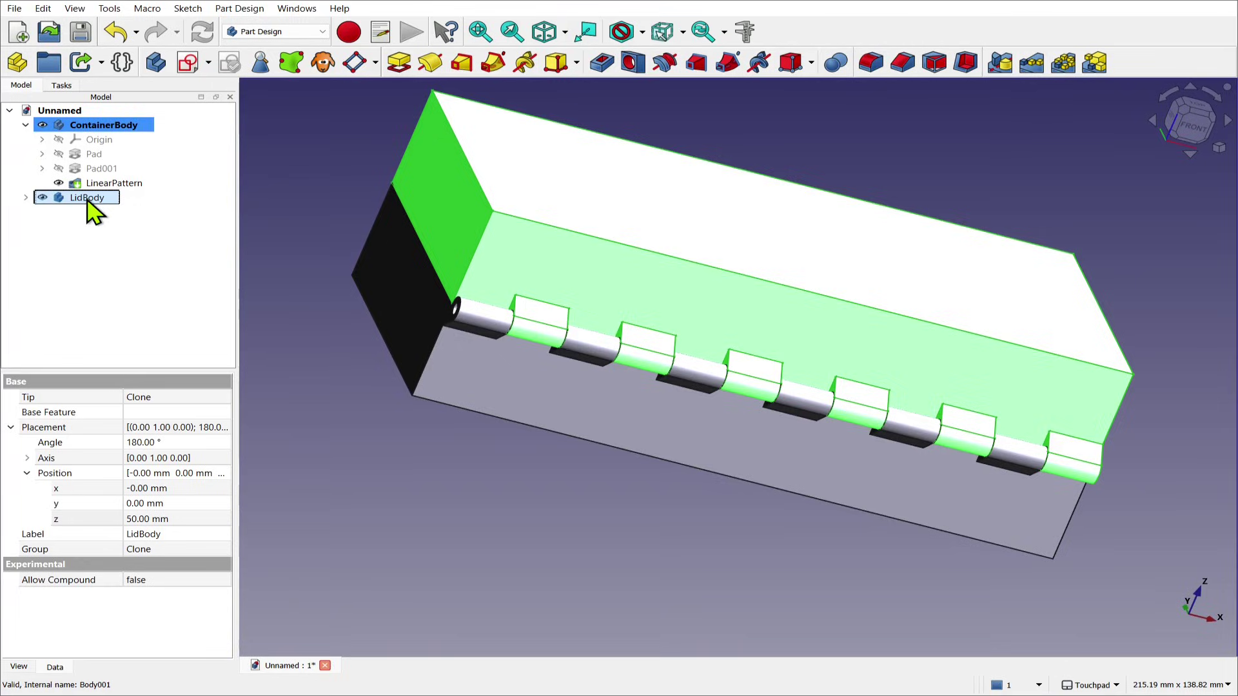
Hide LidBody and select the container's top face, viewed from above
key(space)
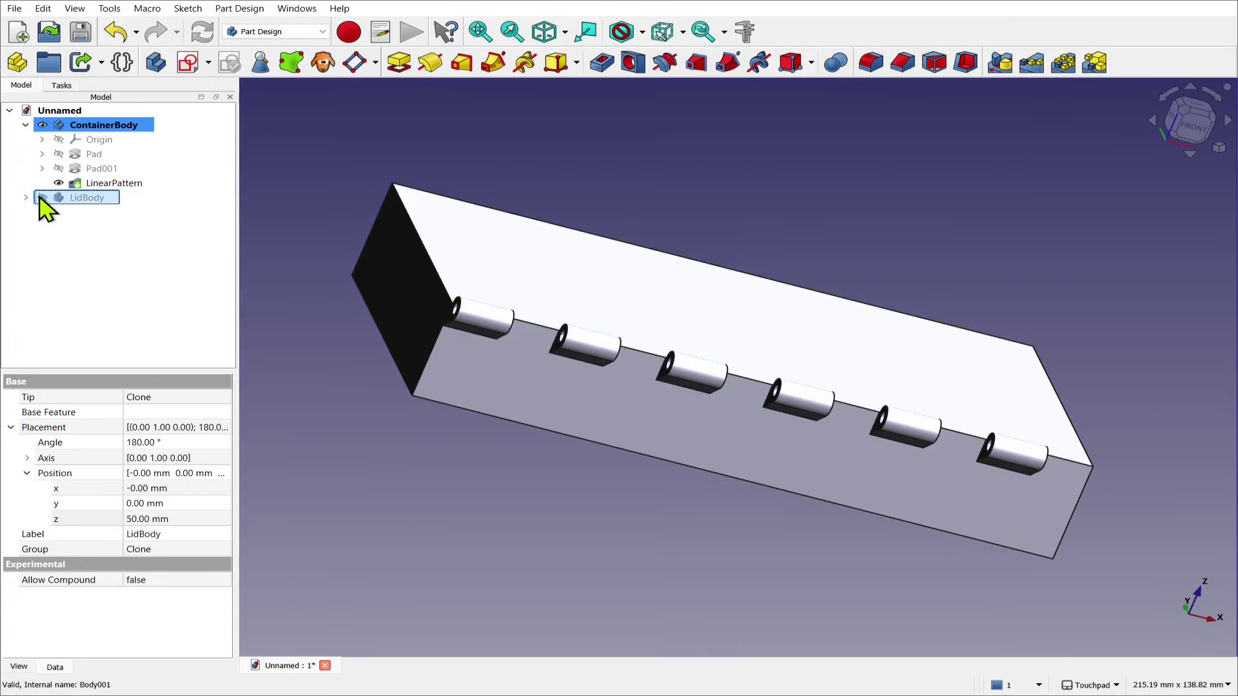
middle_drag(478, 252, 434, 294)
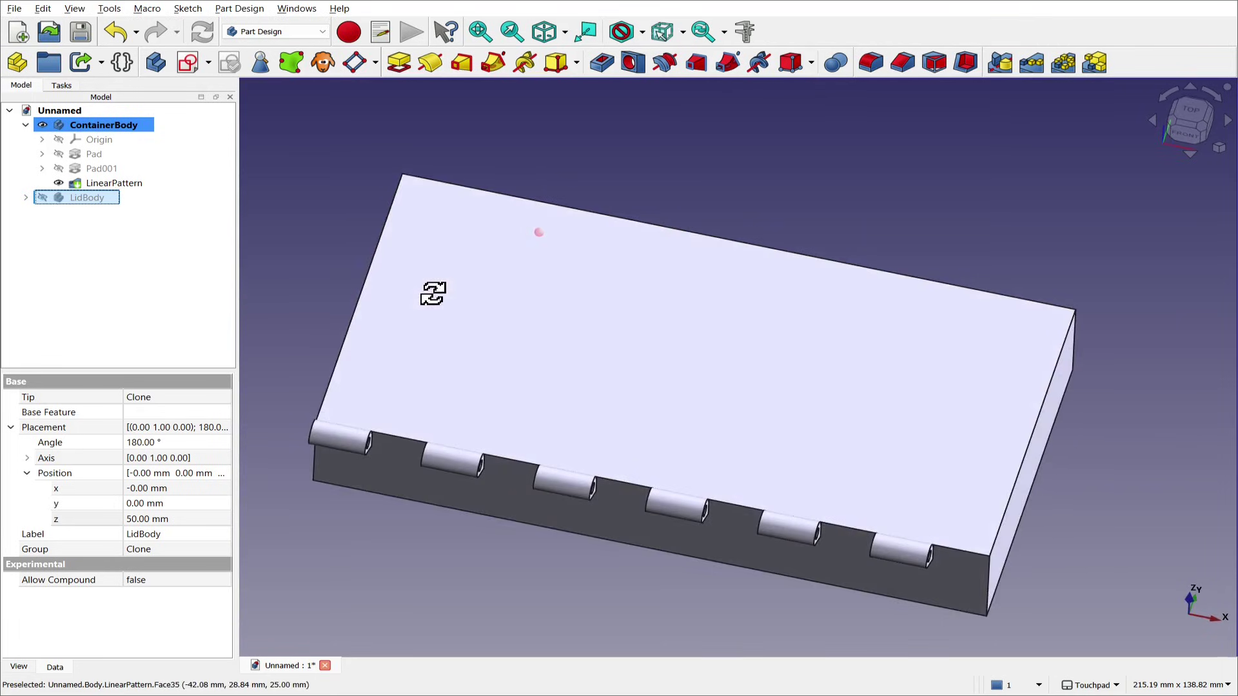
click(651, 351)
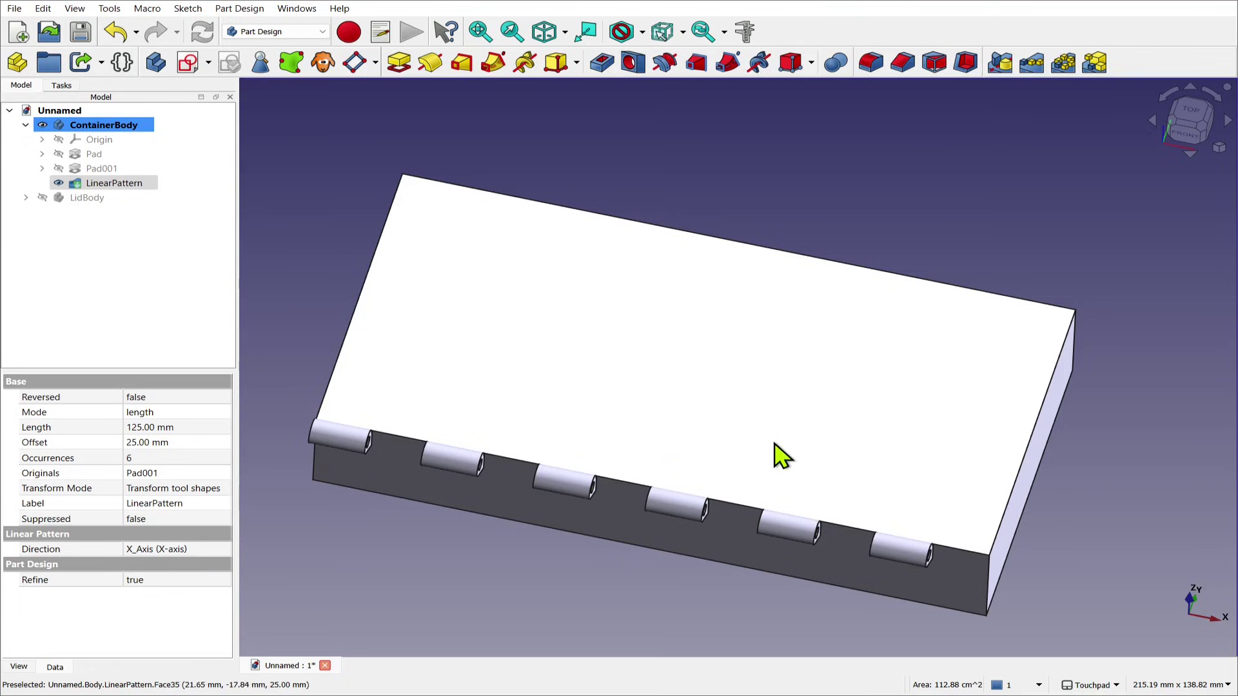
drag(773, 444, 613, 467)
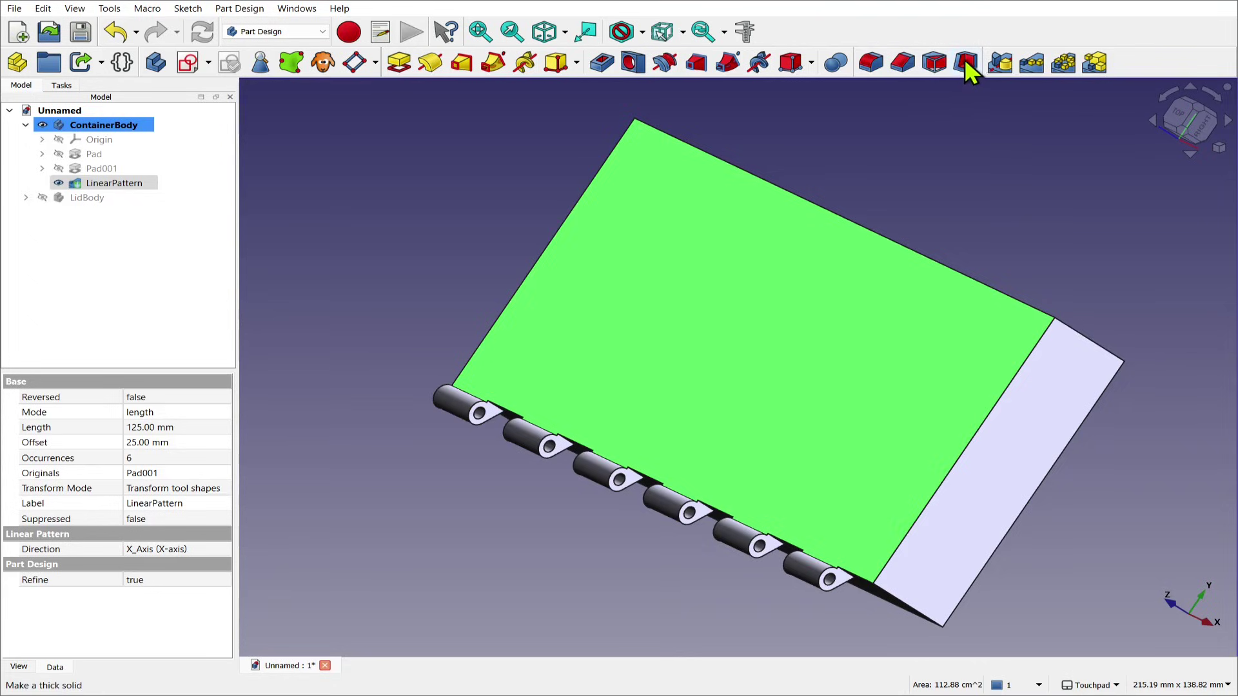
click(965, 62)
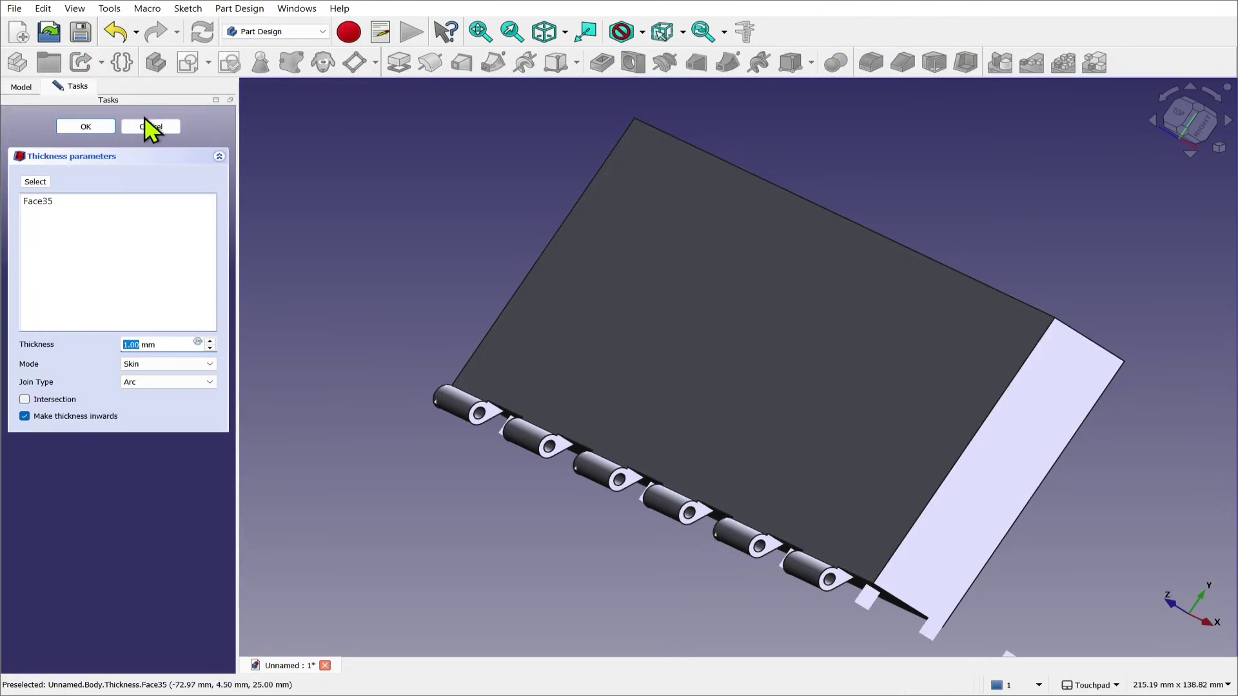
click(150, 127)
drag(558, 390, 661, 436)
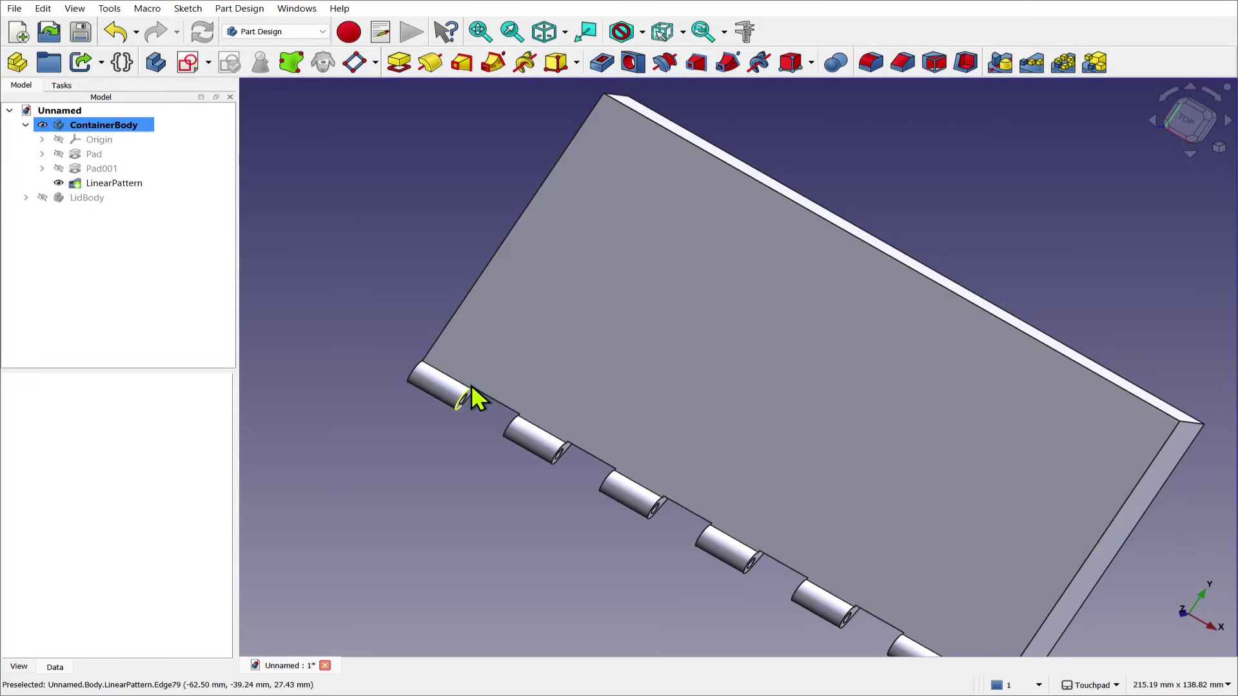
scroll(464, 396, up, 5)
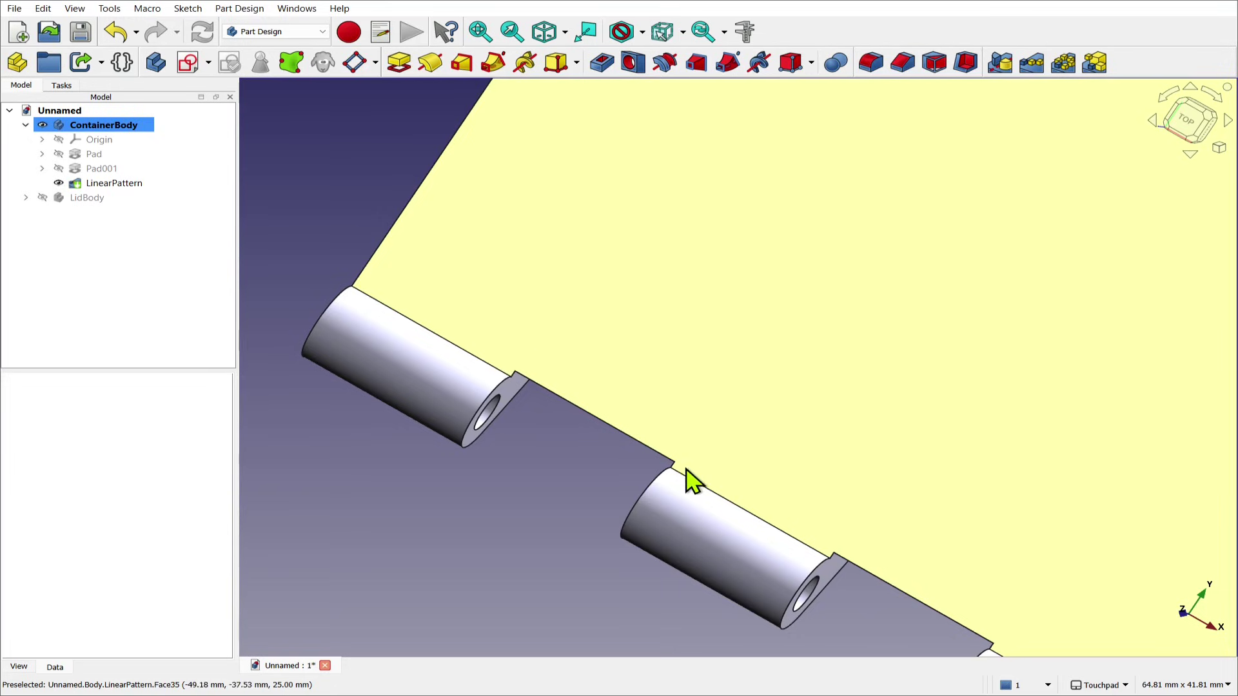
scroll(709, 411, down, 5)
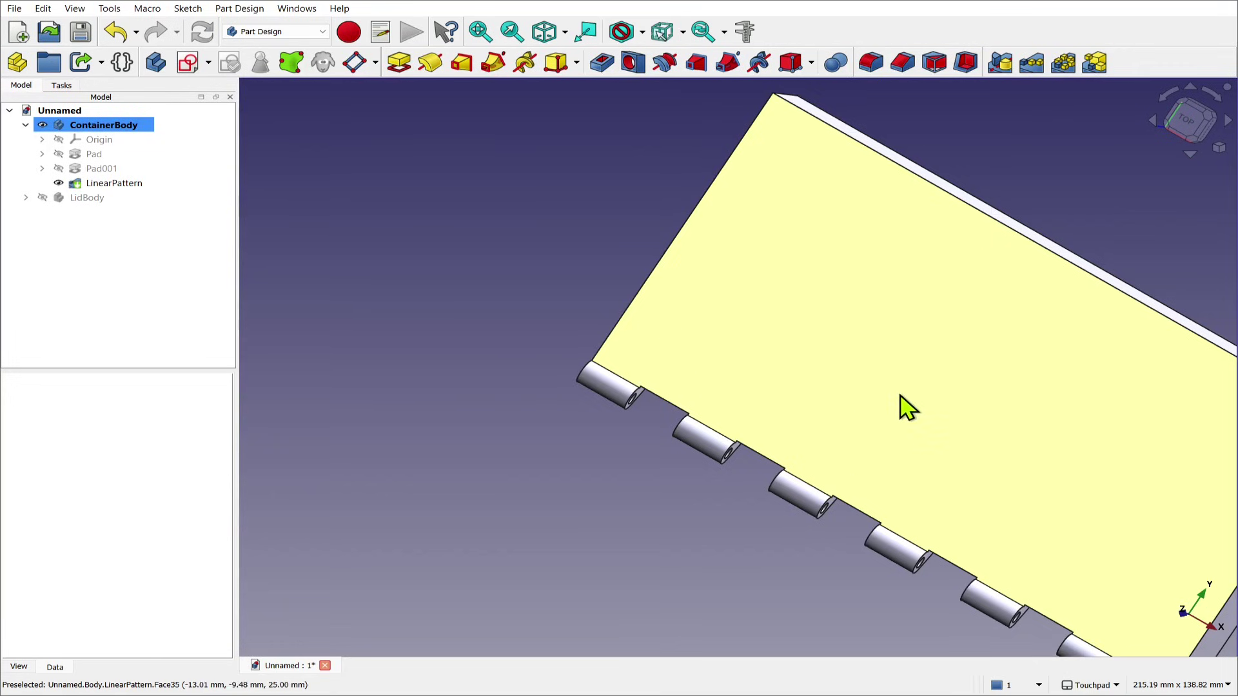
click(895, 318)
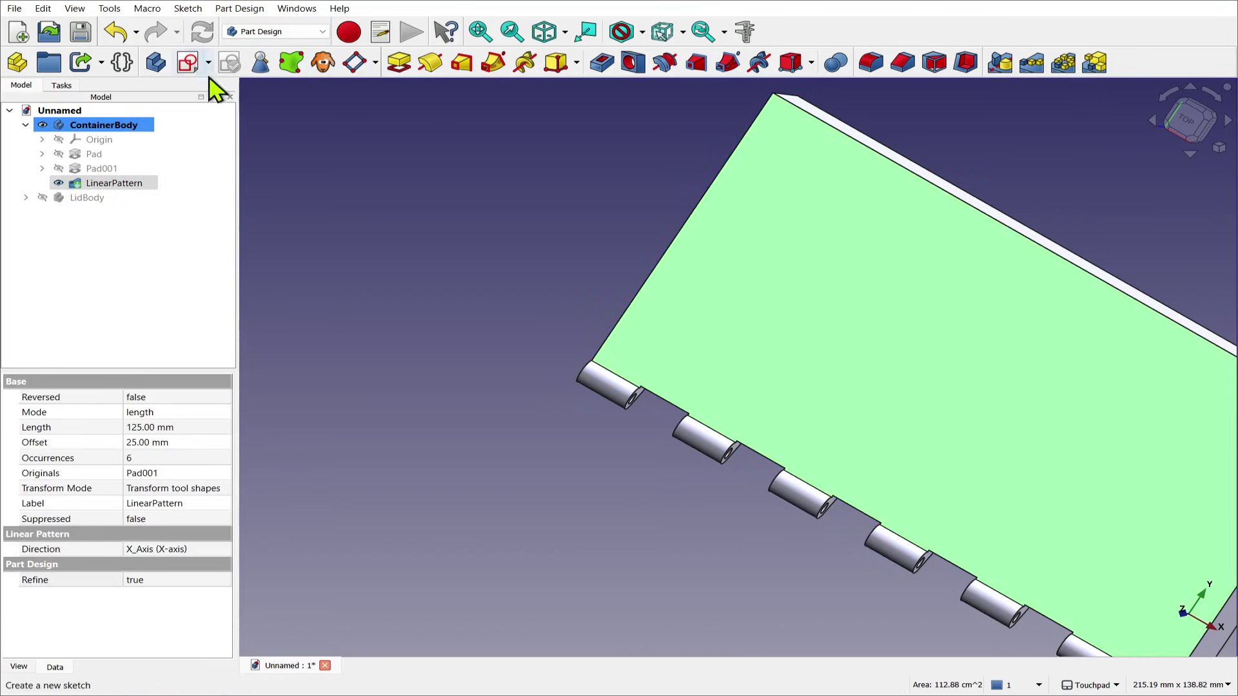
Create a sketch on the top face and draw a corner-to-corner rectangle
click(188, 63)
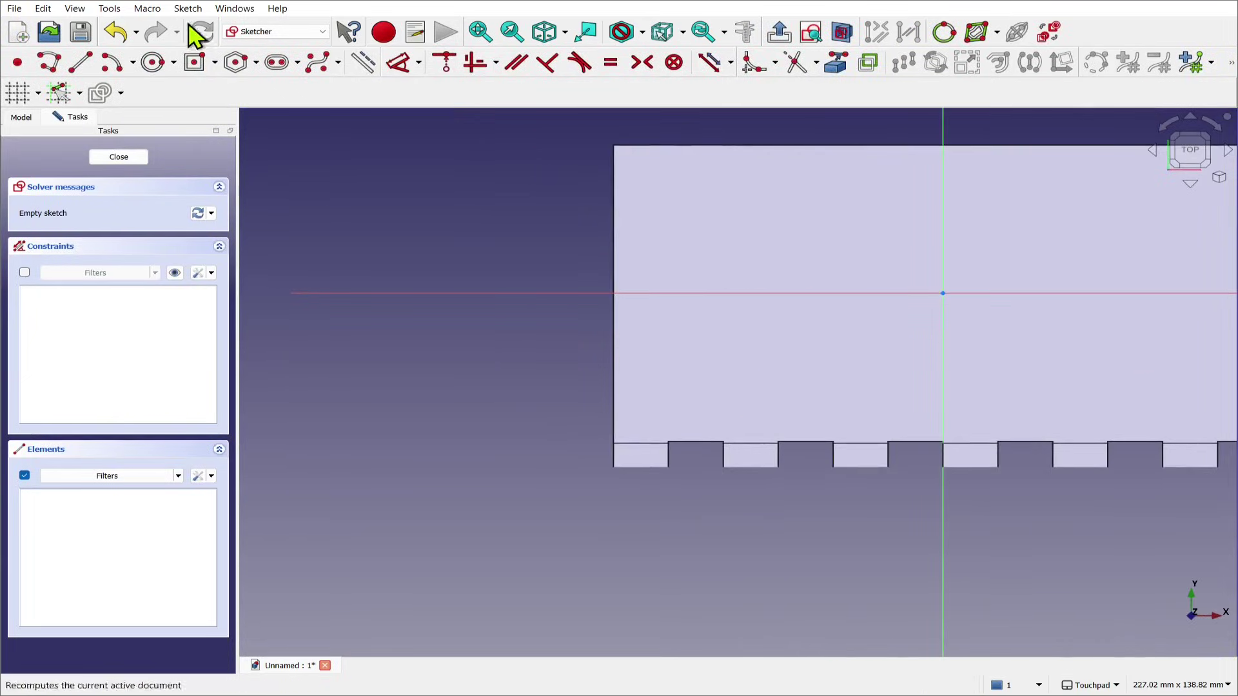
click(215, 63)
click(229, 86)
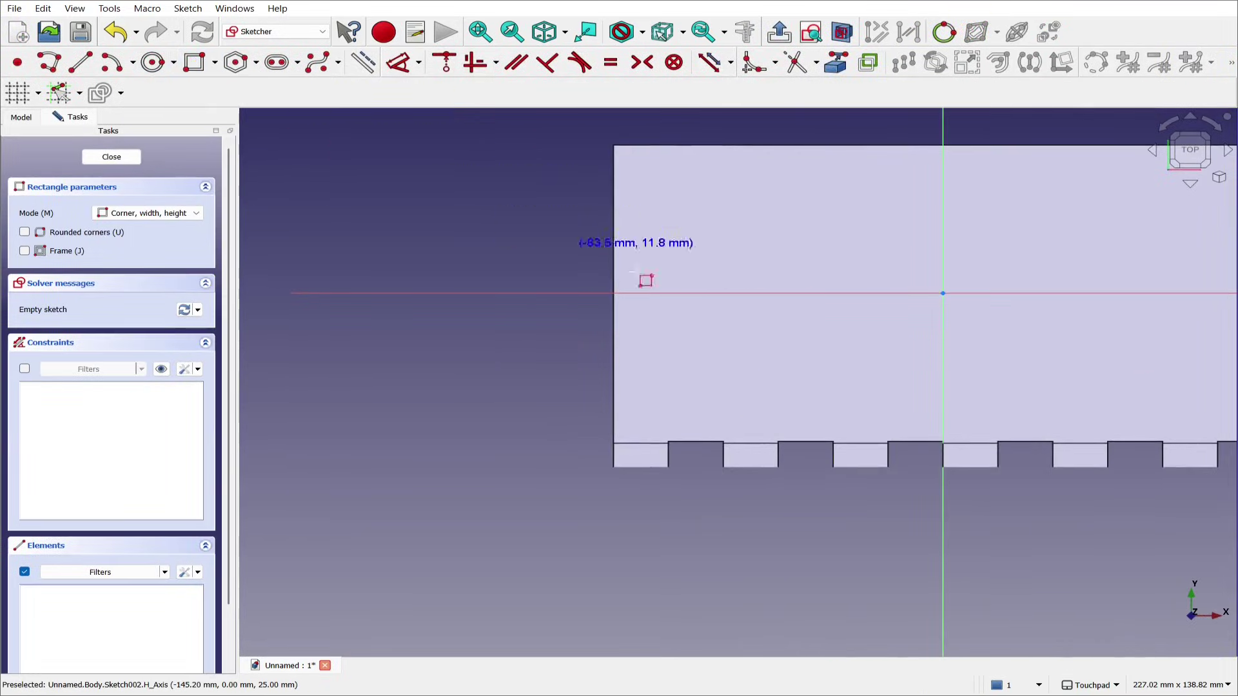
click(649, 175)
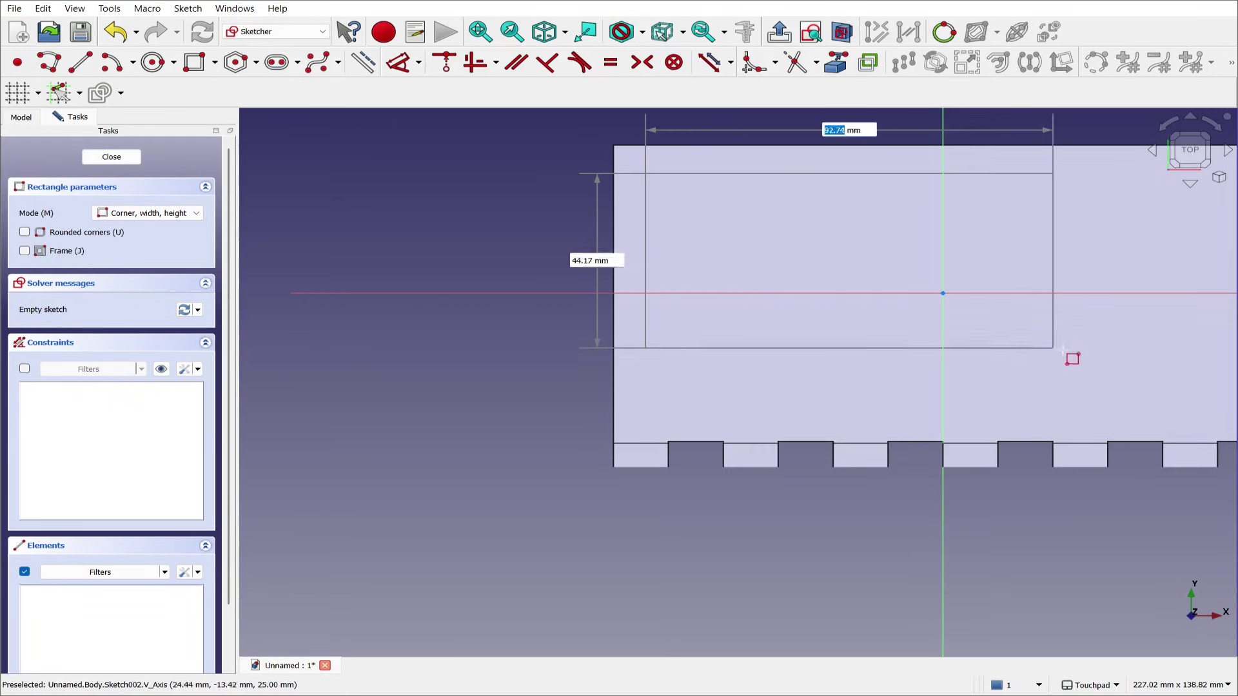
key(shift)
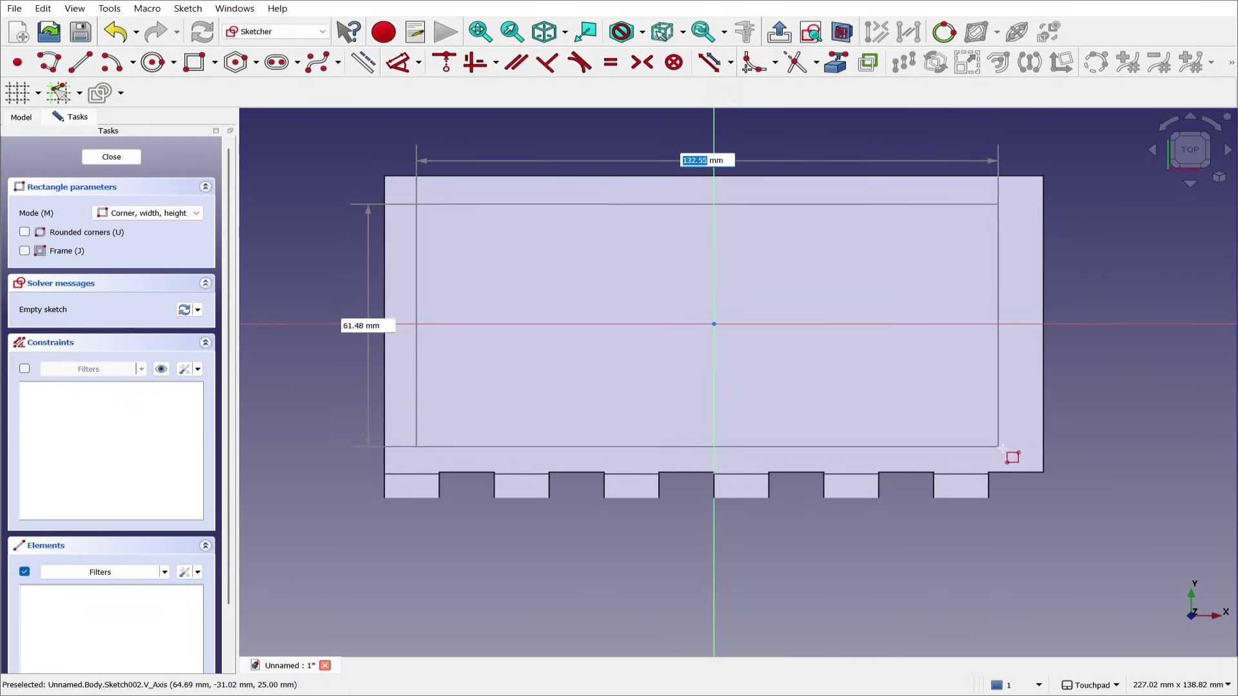
click(1024, 453)
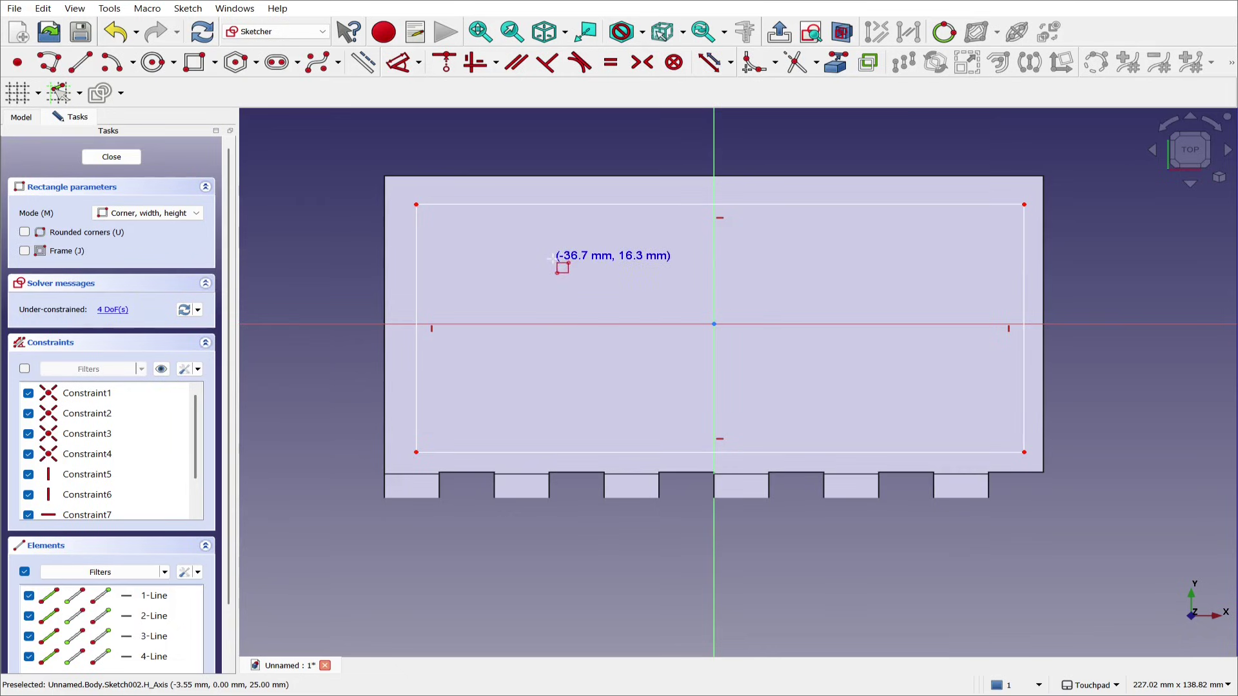
key(Escape)
Make the rectangle's opposite corners symmetric about the origin and enlarge it toward the edges
click(416, 454)
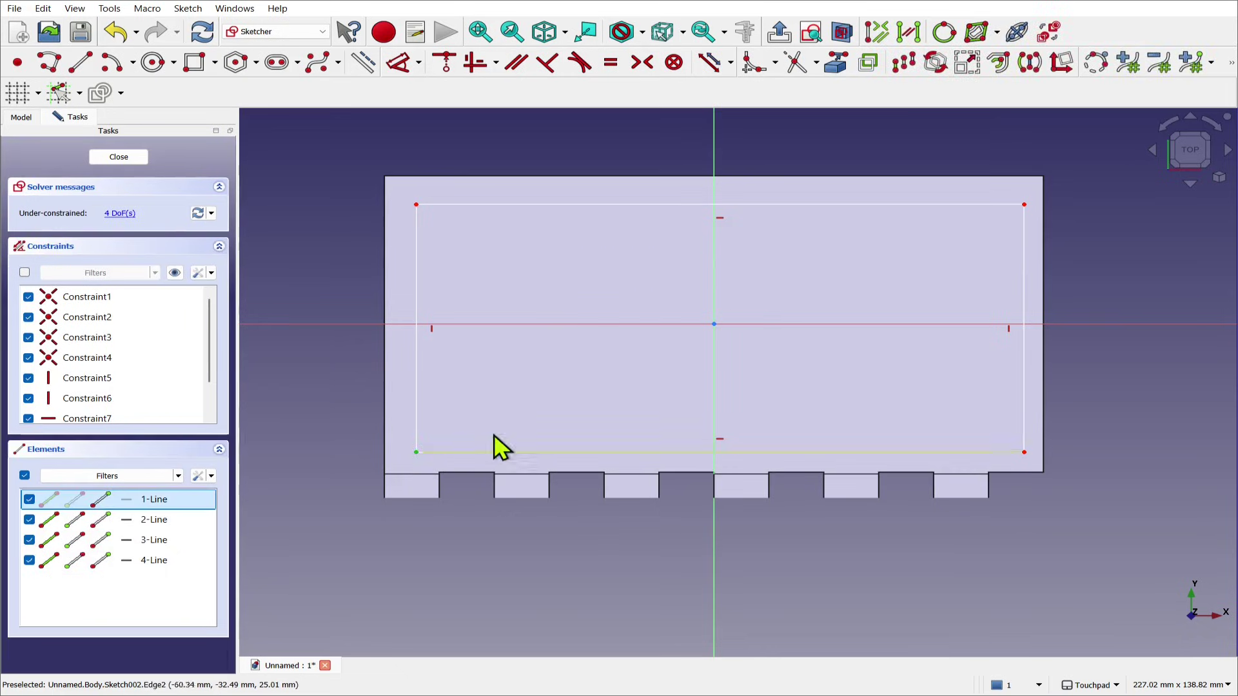
click(1022, 205)
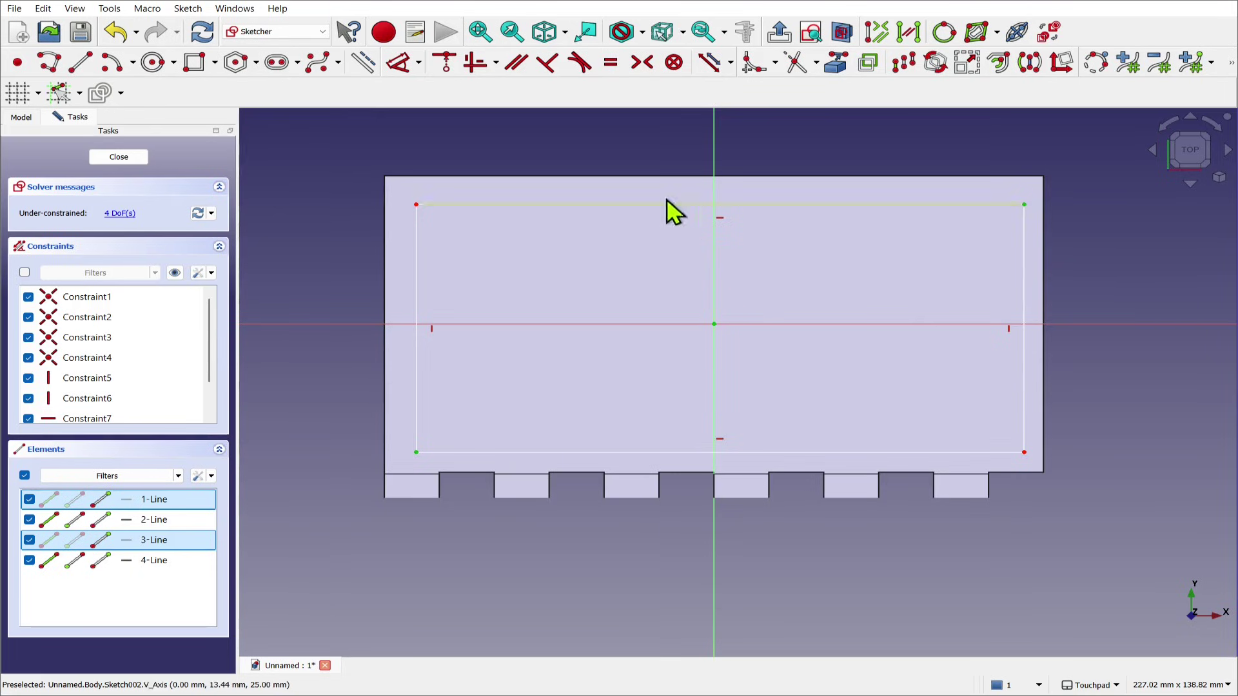
click(639, 65)
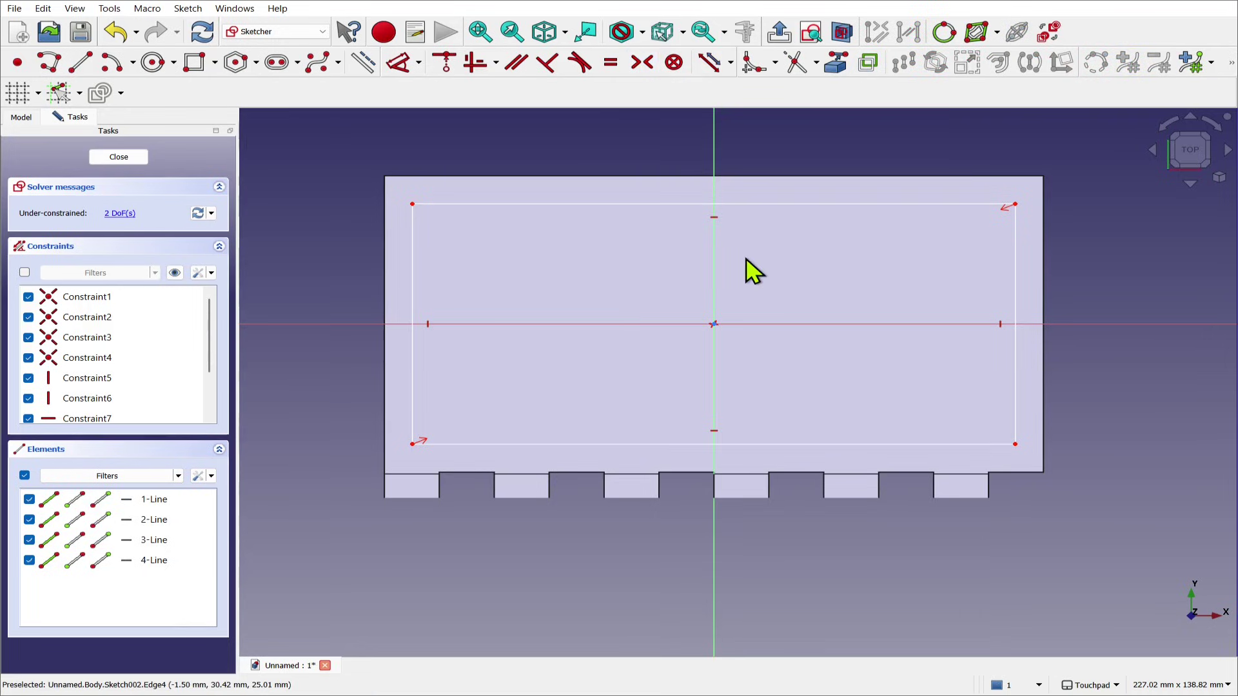
drag(1016, 444, 1022, 453)
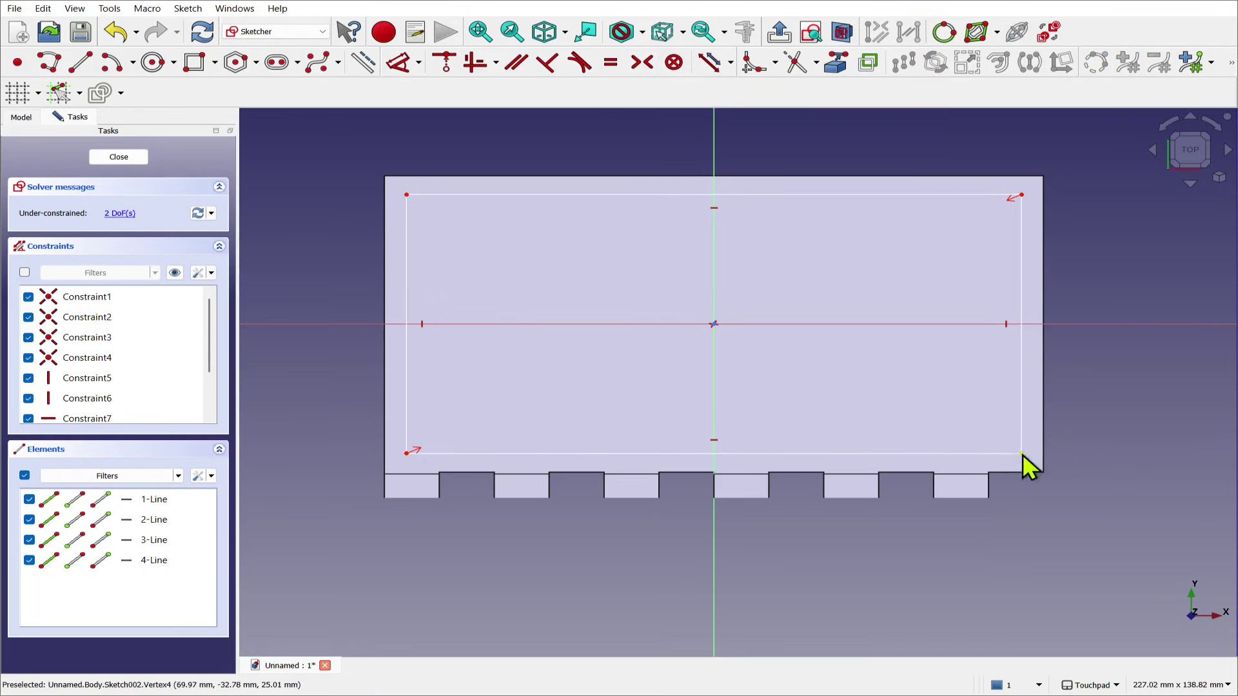
Reference the container's outer corner and set the vertical inset to 3 mm
click(840, 72)
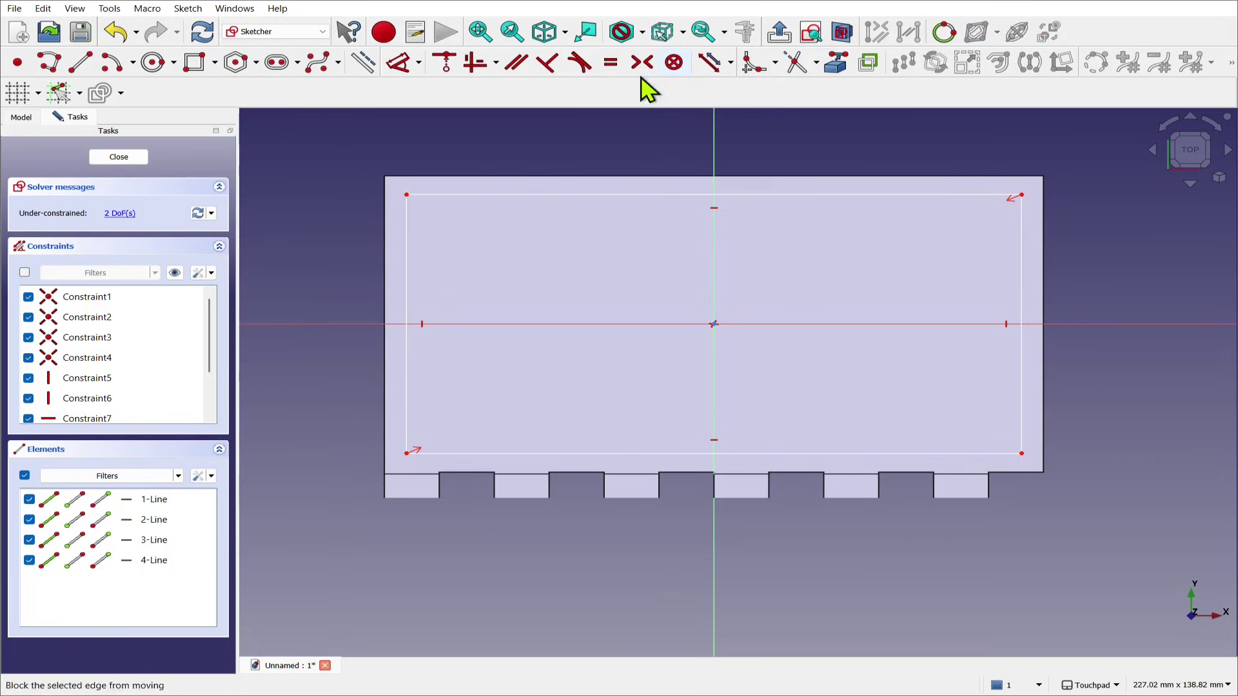
click(382, 177)
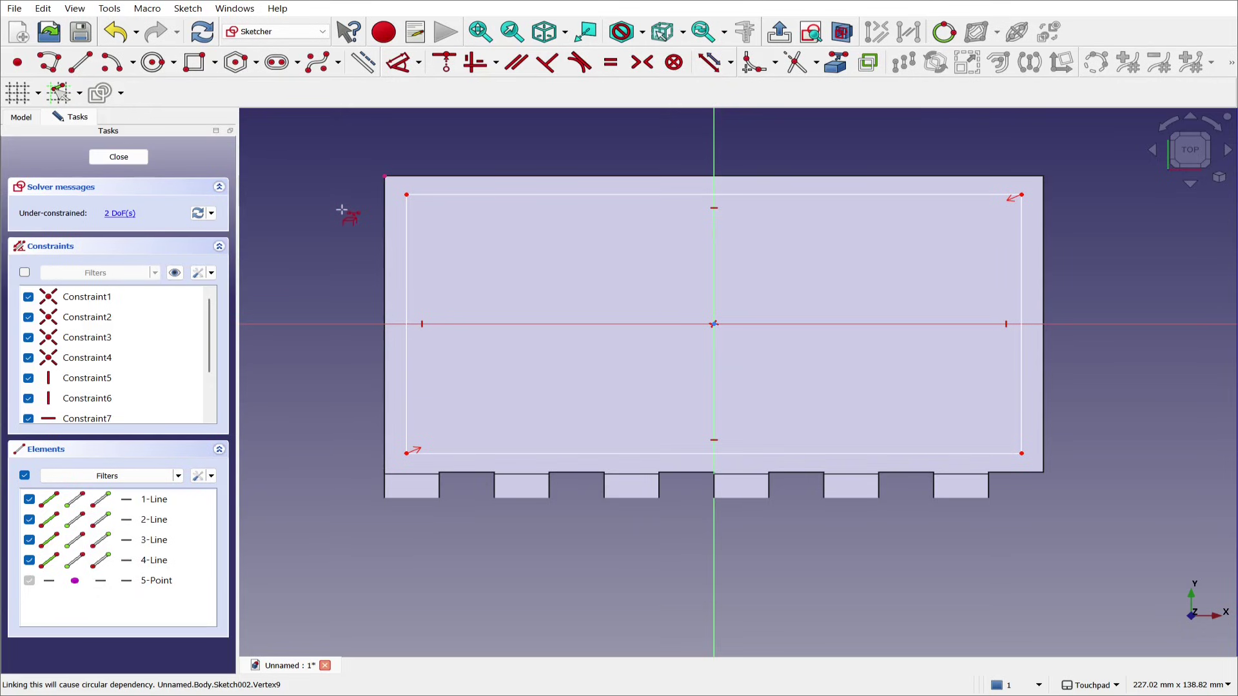
click(408, 196)
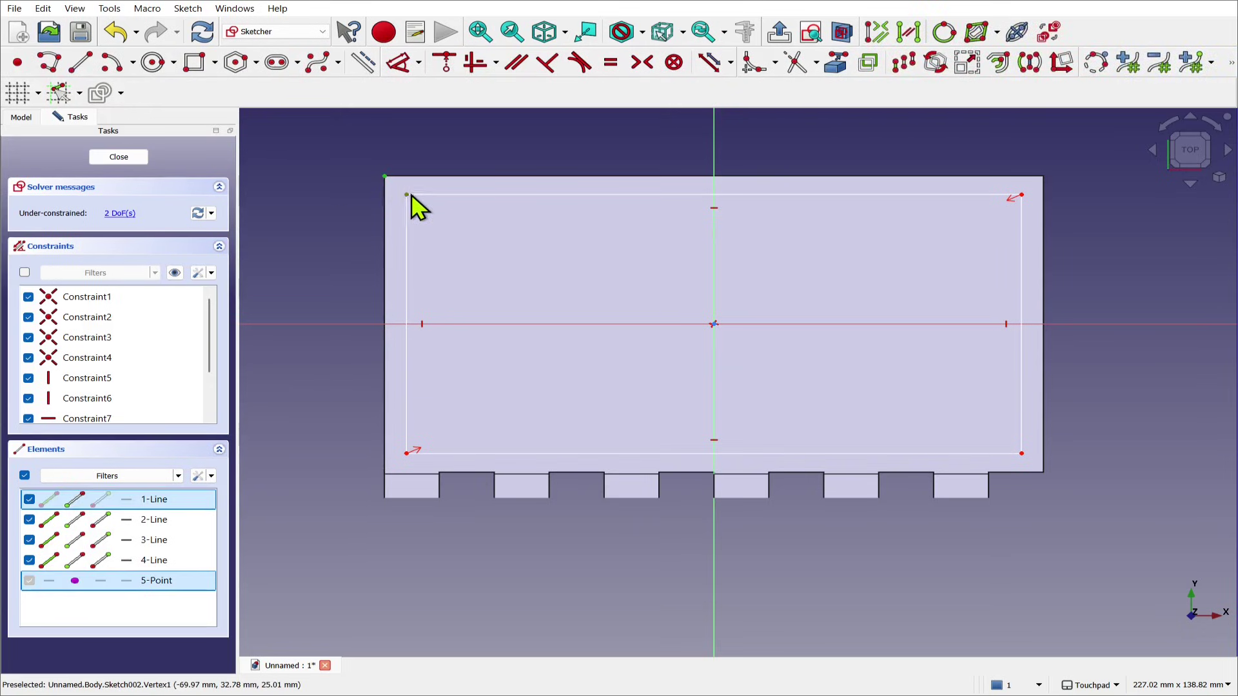
click(400, 63)
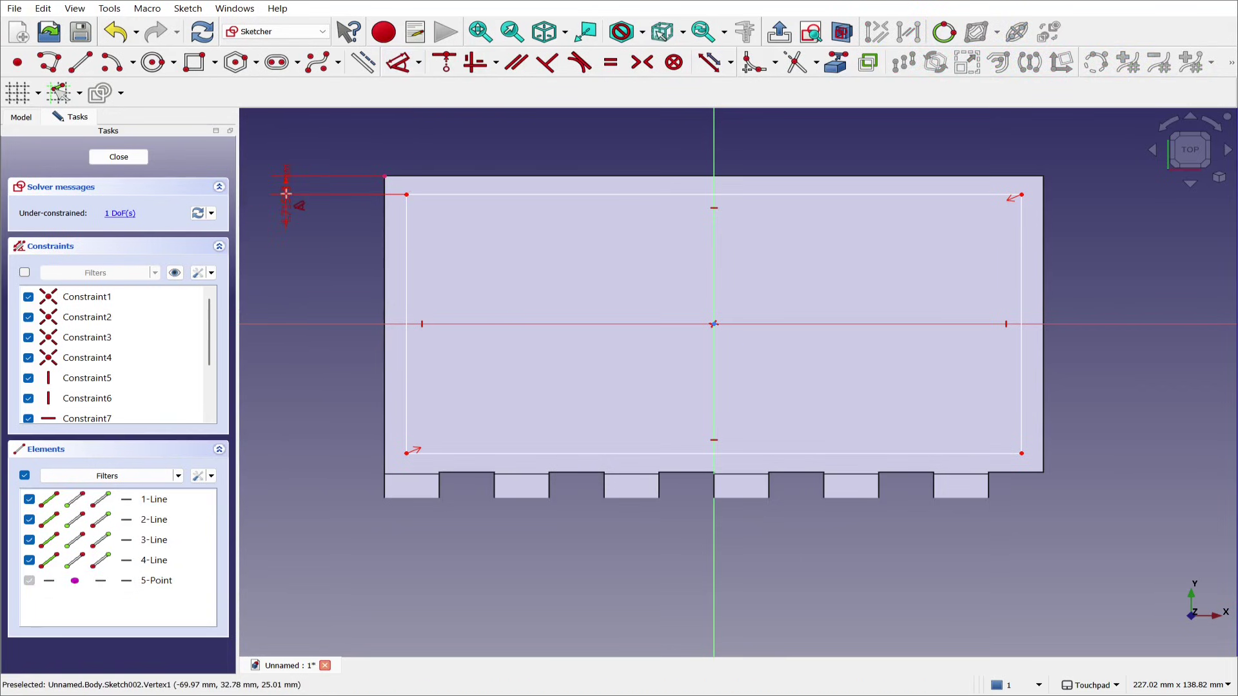
click(285, 193)
text(3)
key(Return)
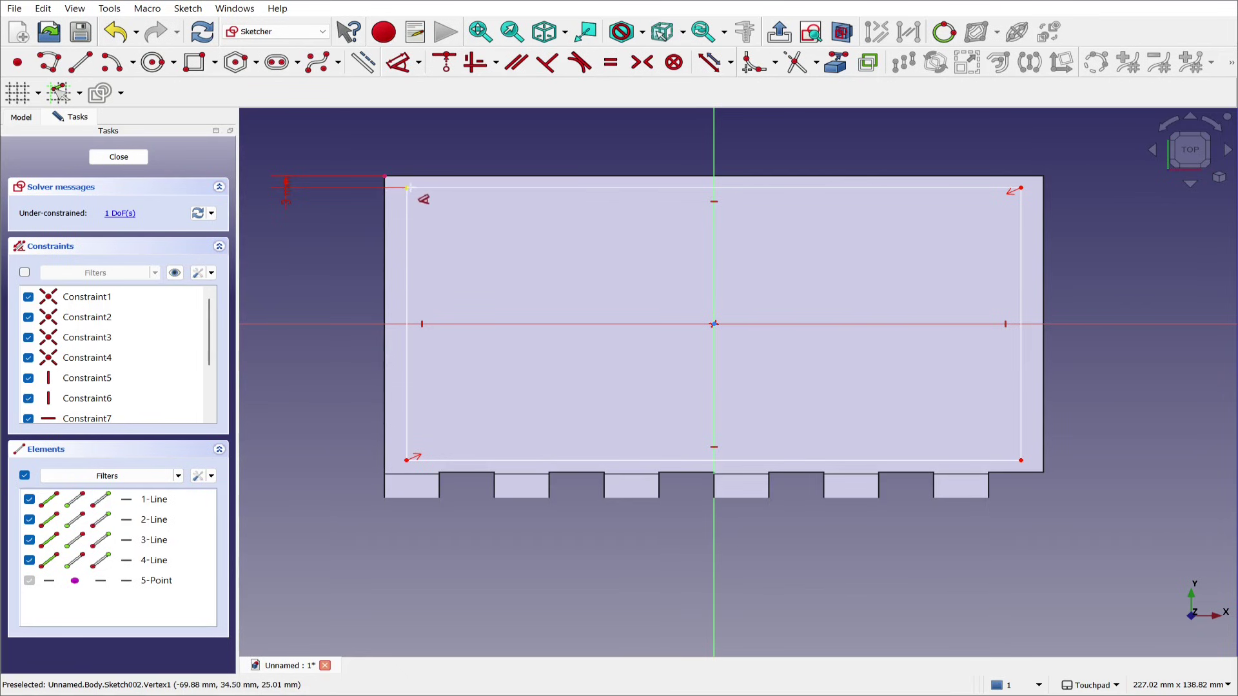
Set the horizontal inset to 3 mm, fully constraining the rectangle
click(408, 188)
click(385, 176)
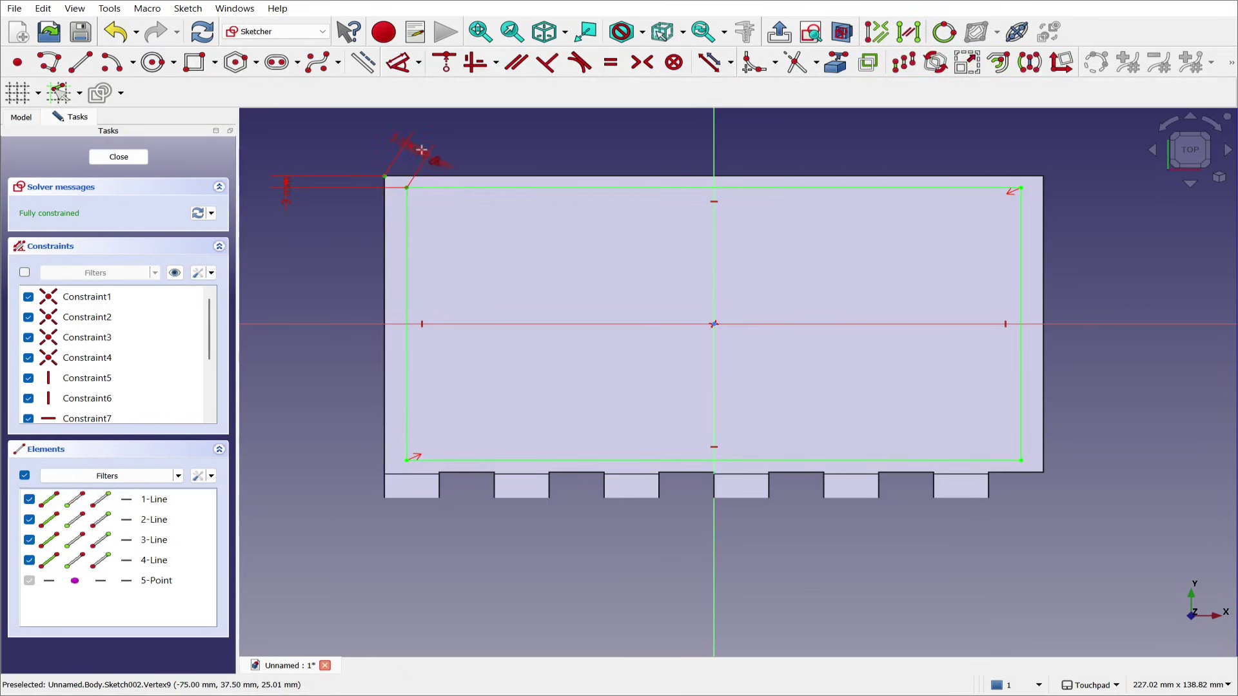
click(389, 137)
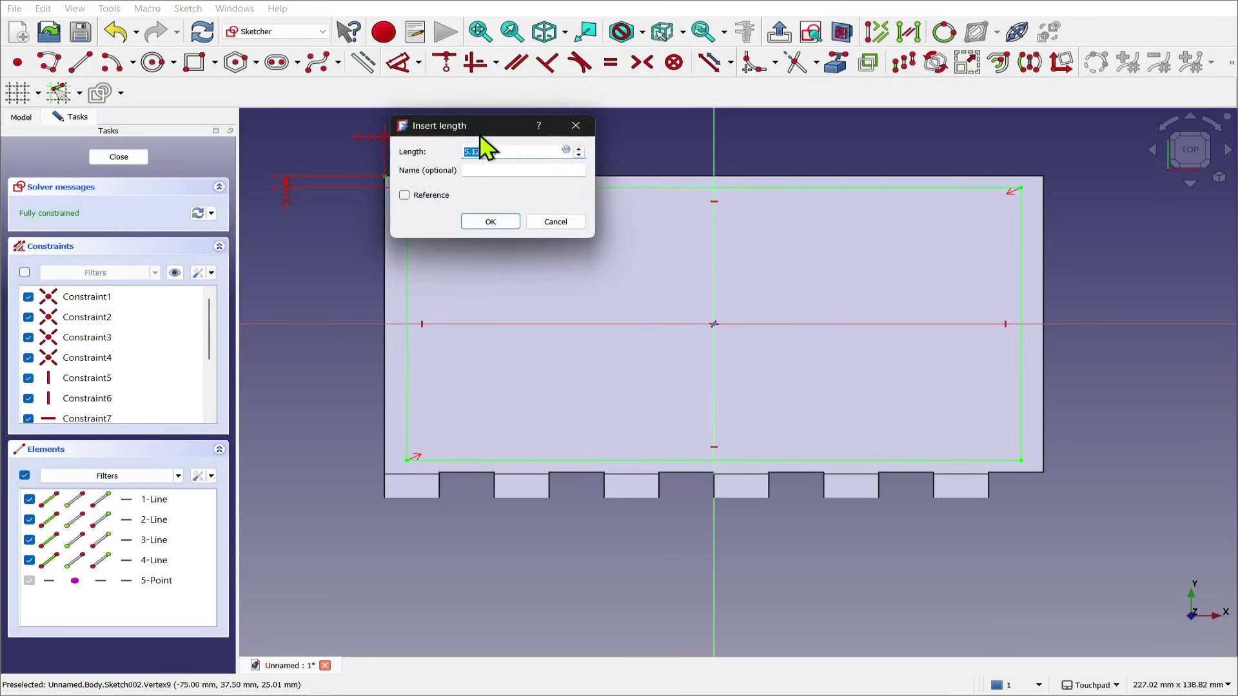
text(3)
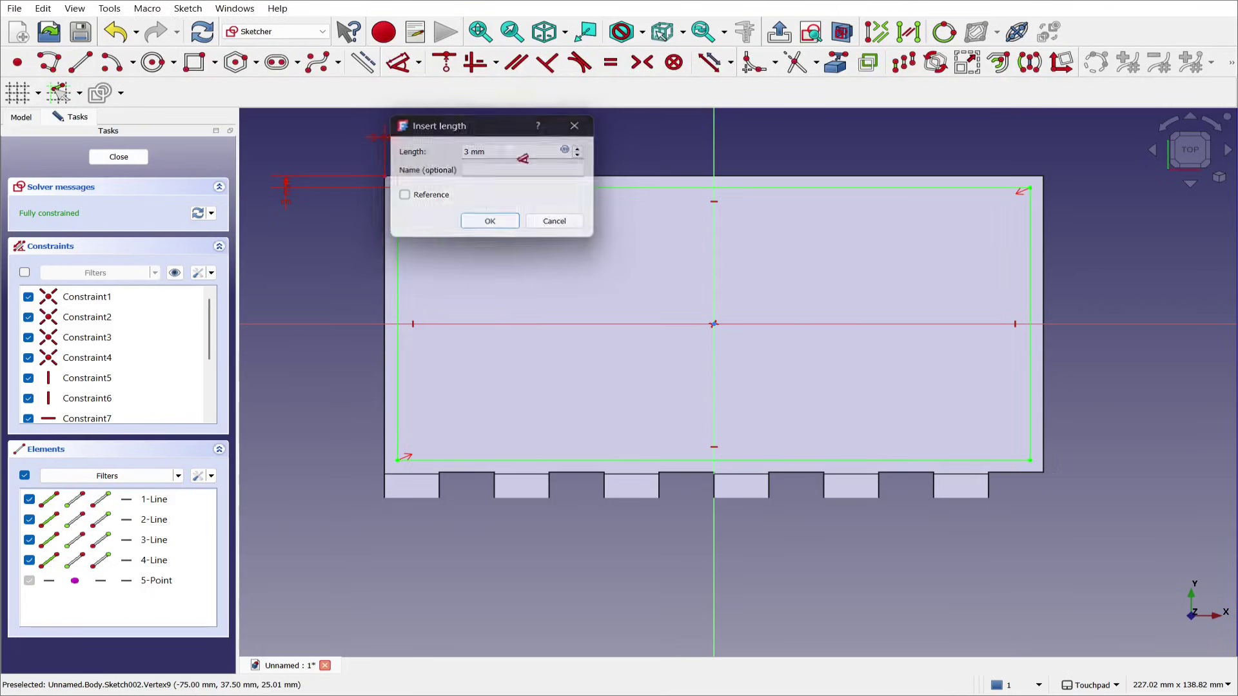
key(Return)
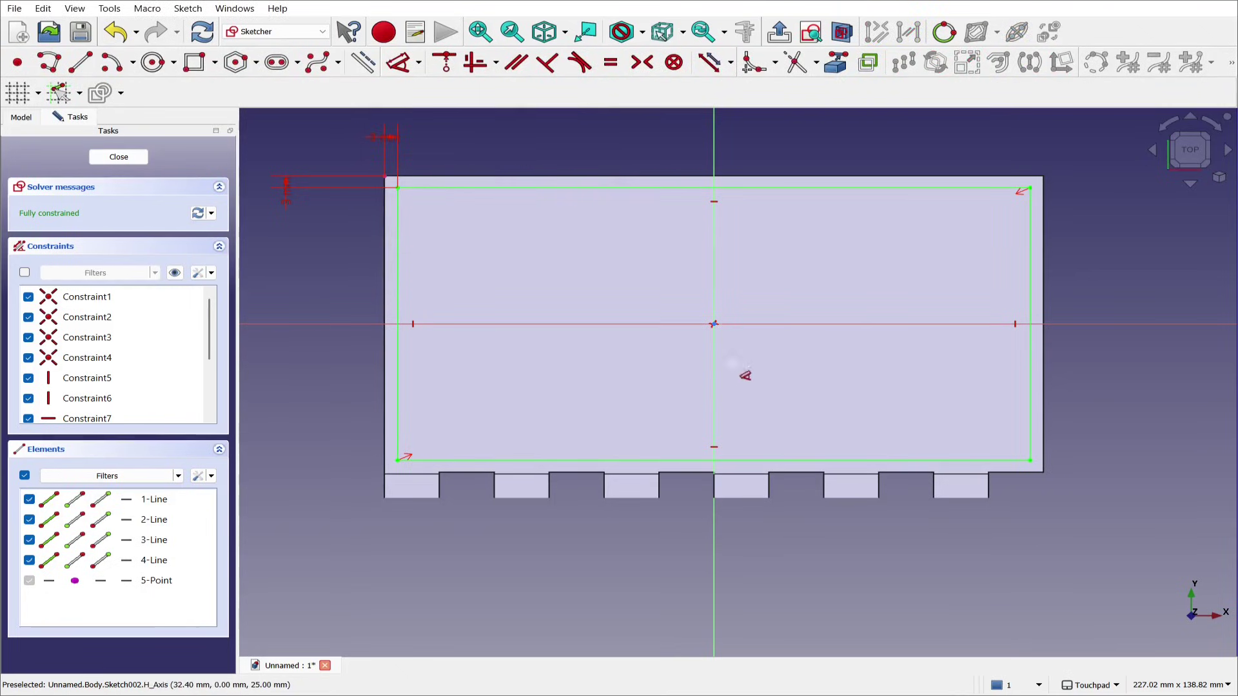
Close the sketch and pocket the inset outline 22 mm deep, after testing 25 mm
click(120, 159)
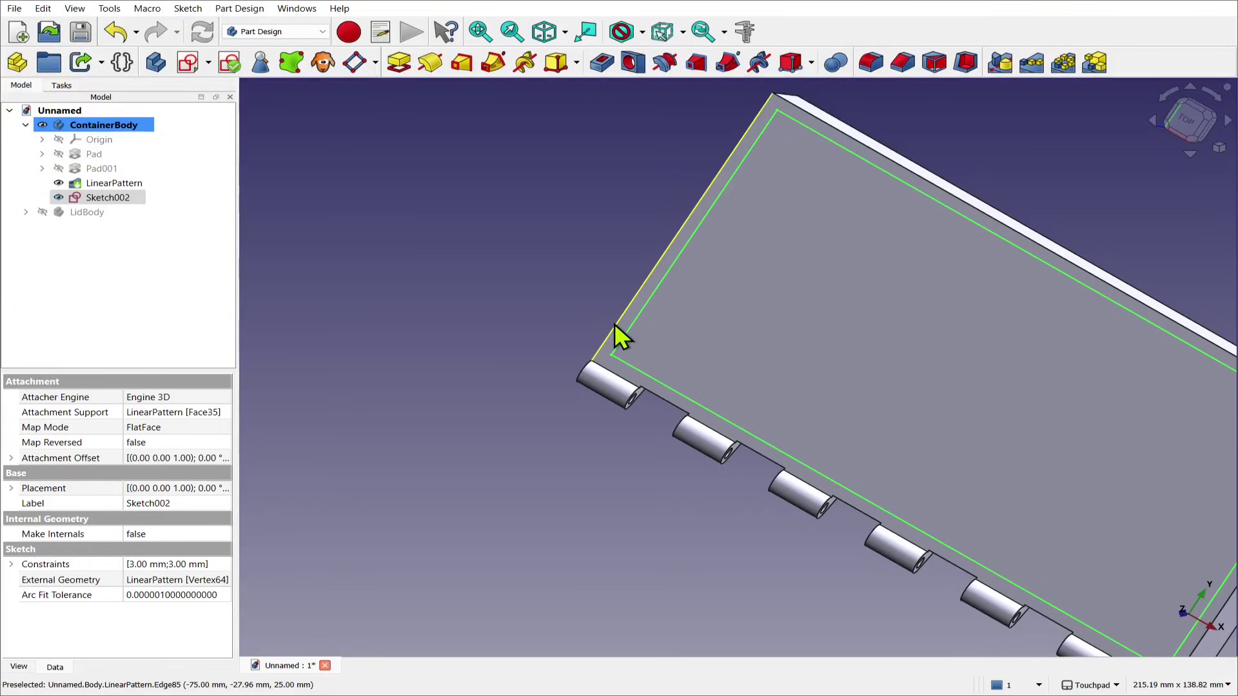
key(alt)
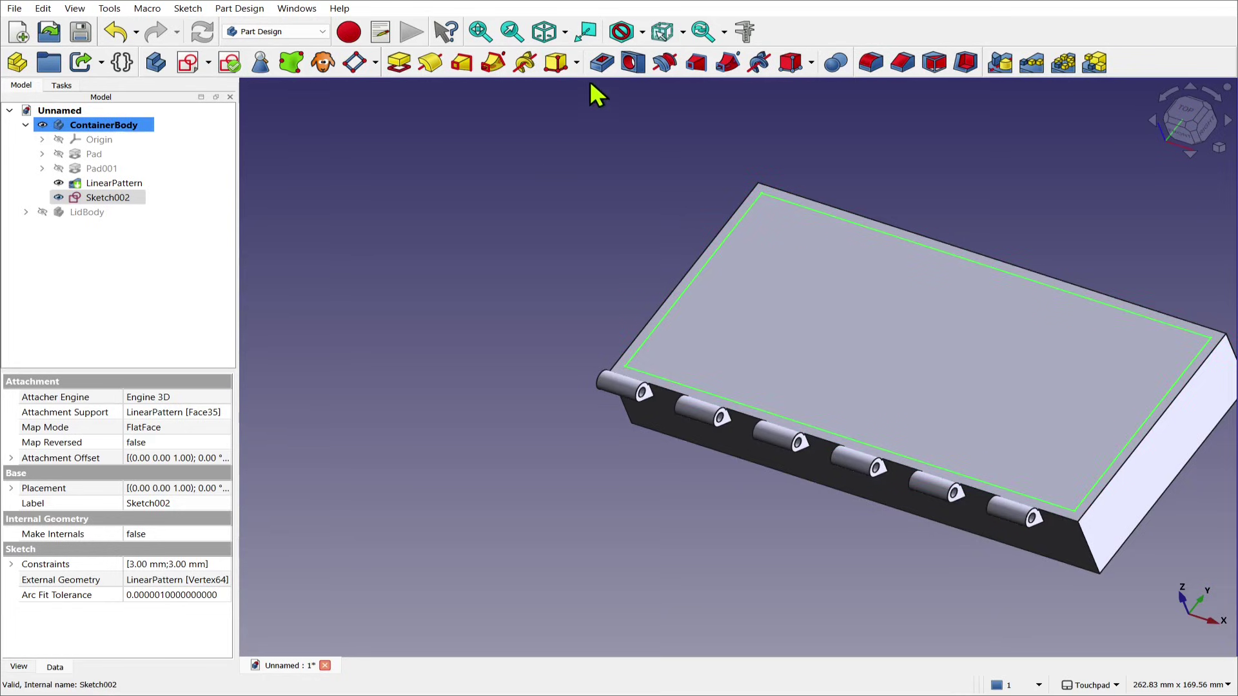
click(601, 63)
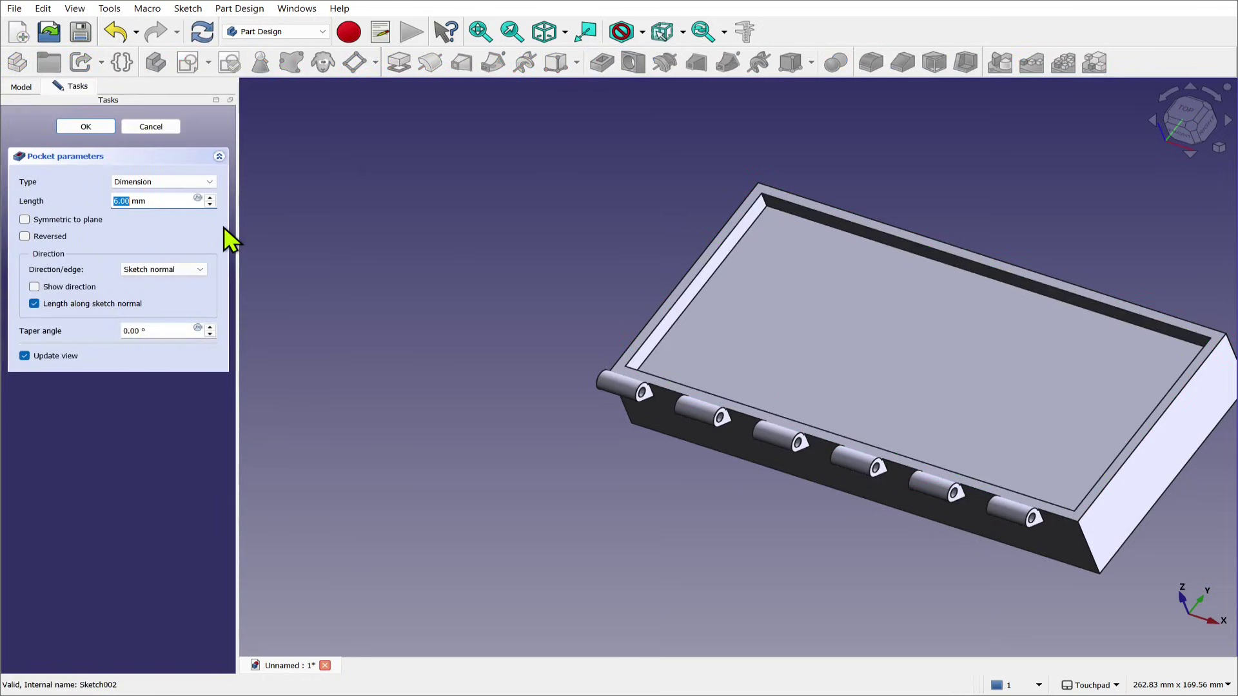
key(Up)
key(Up)
key(Up)
key(Up)
key(Up)
key(Up)
key(Up)
key(Up)
key(Up)
key(Up)
key(Up)
key(Up)
key(Up)
key(Up)
key(Up)
key(Up)
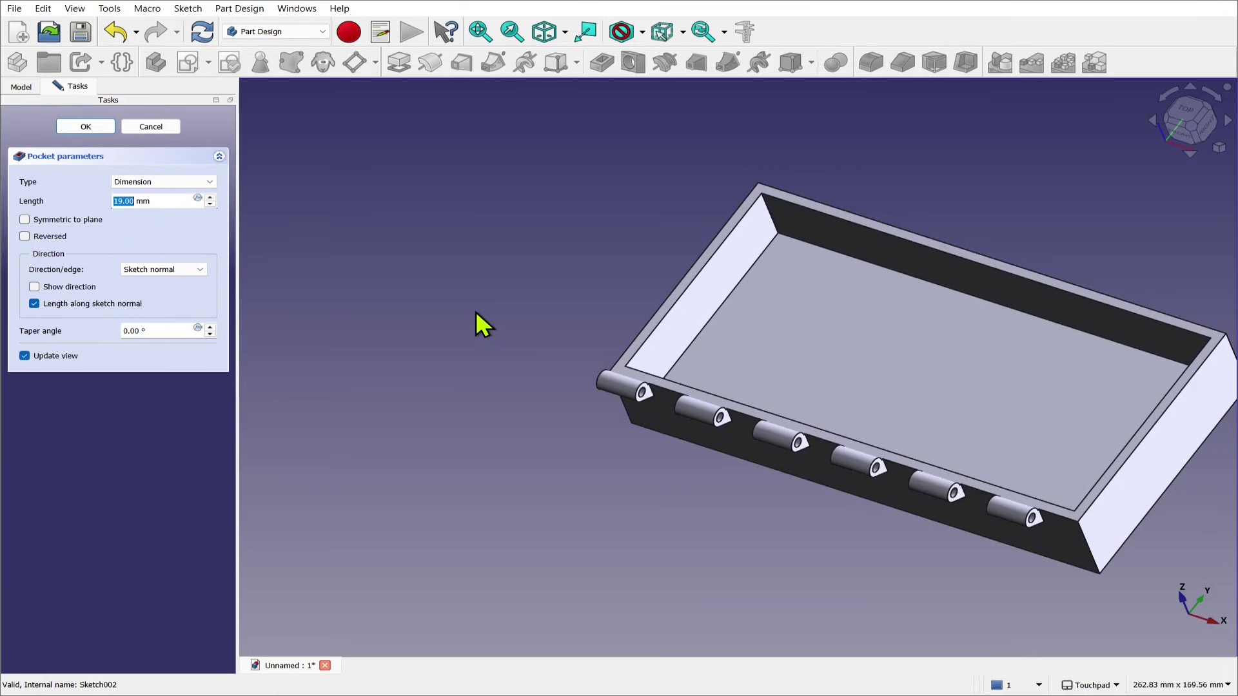
key(Up)
key(Up)
key(Up)
key(Up)
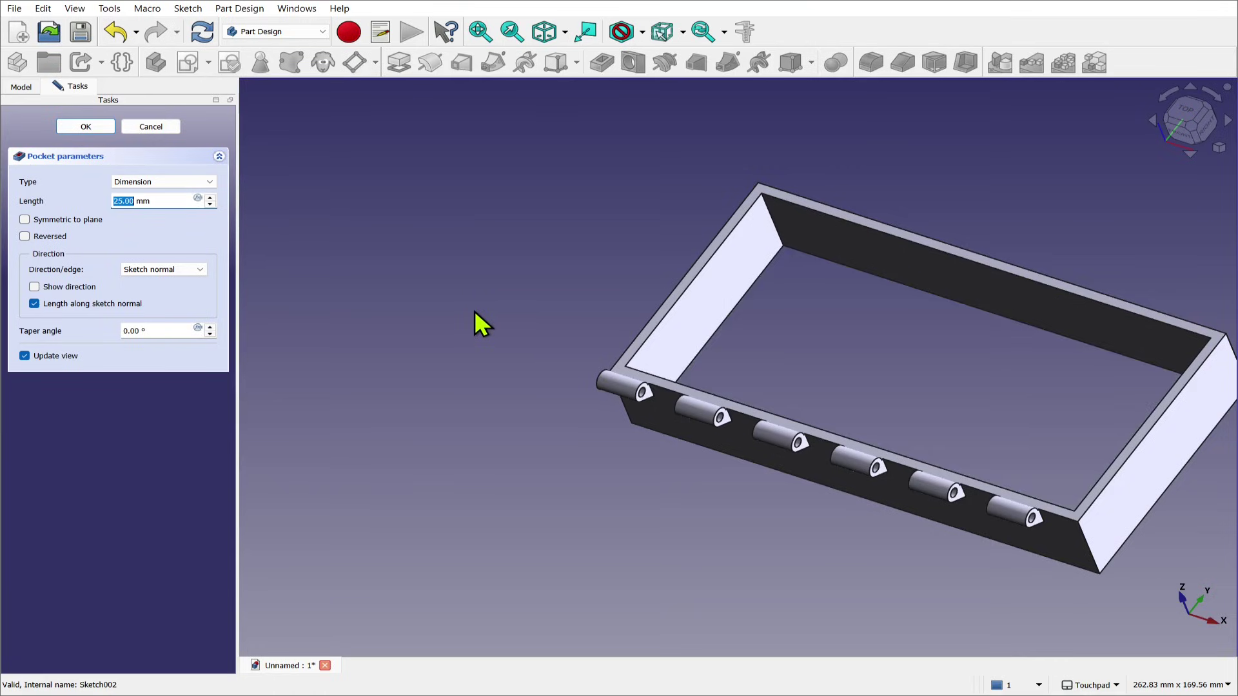
key(Down)
key(Down)
key(Down)
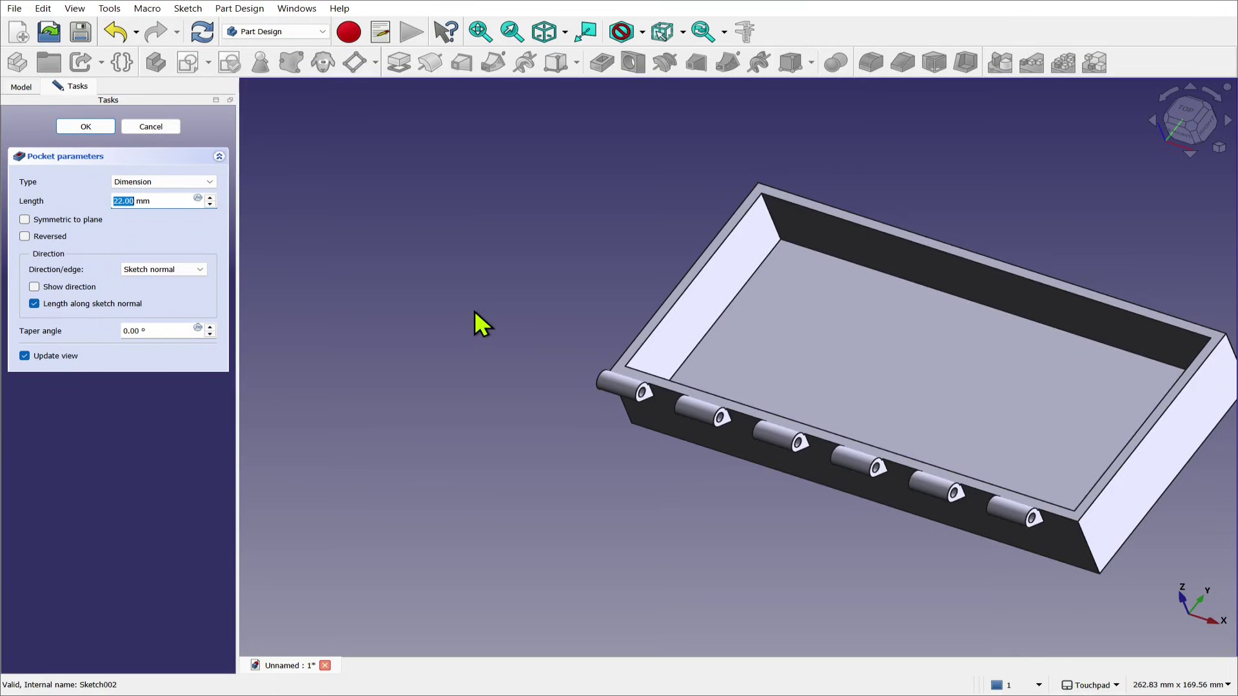
key(Up)
key(Up)
key(Up)
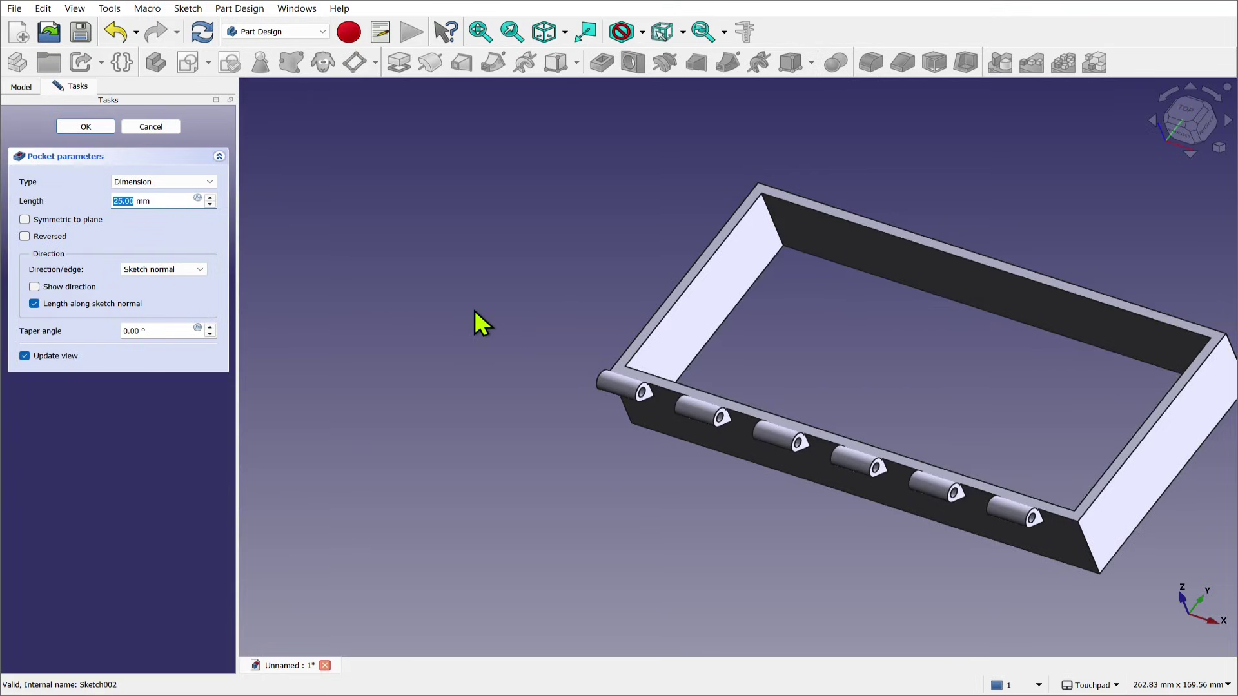
key(Down)
key(Down)
key(Down)
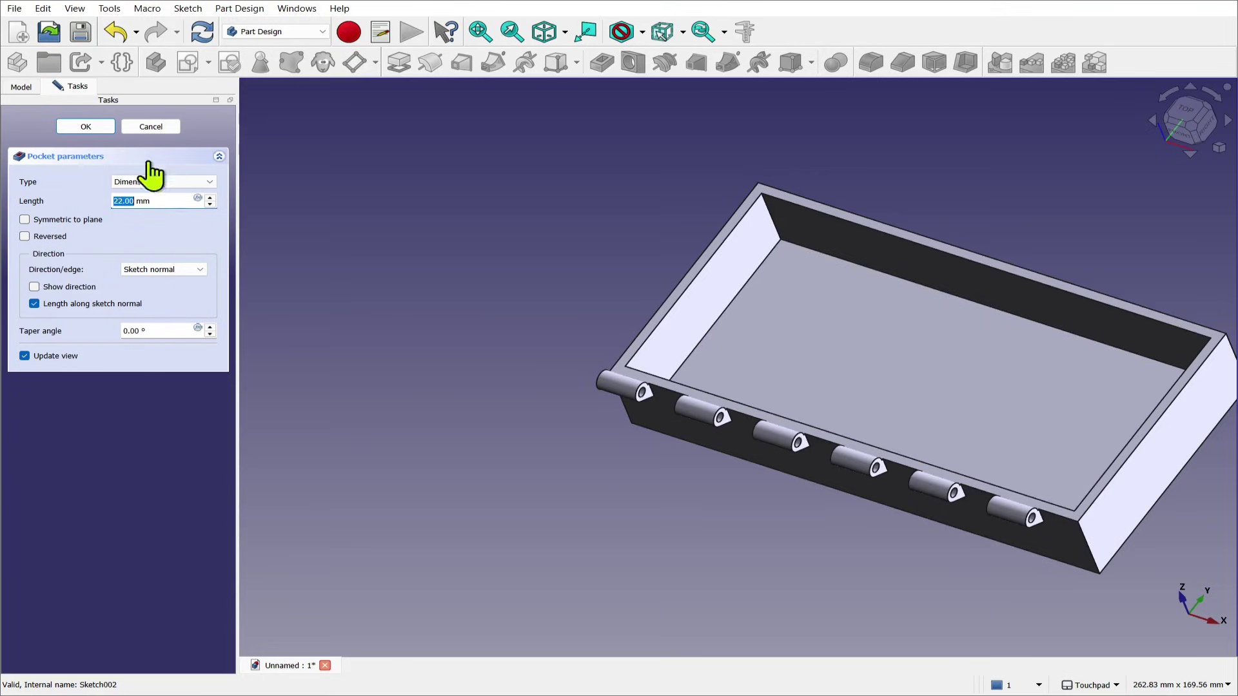
click(84, 127)
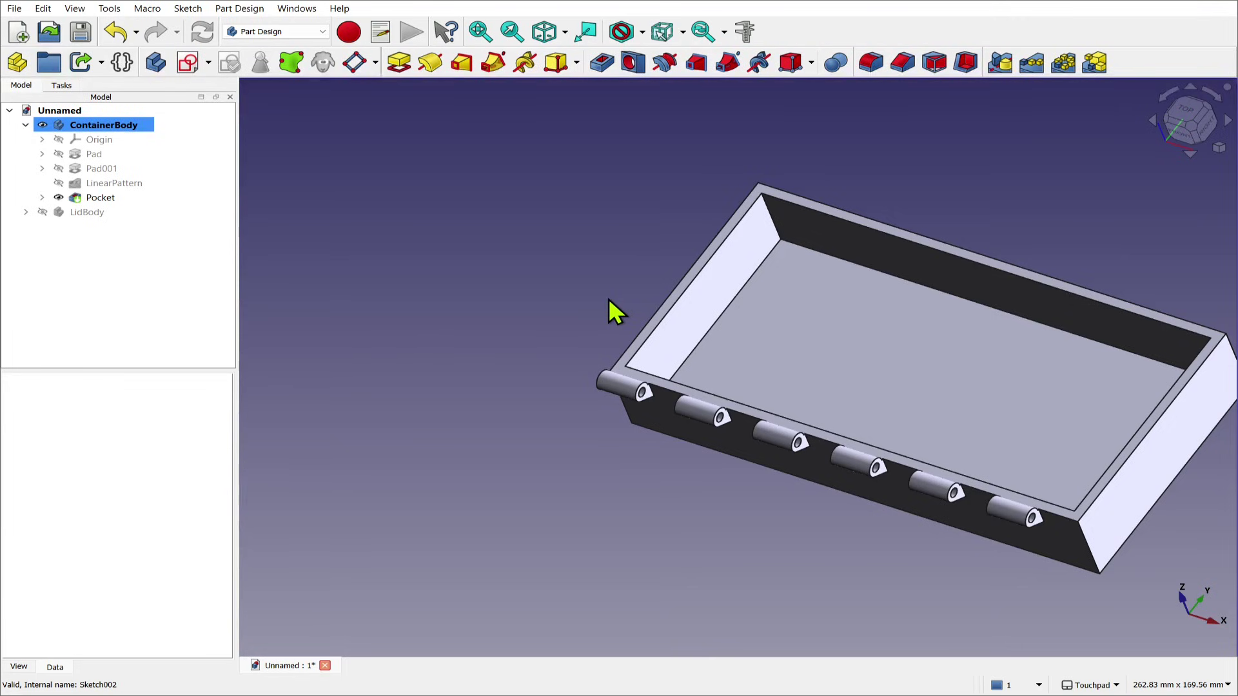
Show LidBody and hide ContainerBody so only the lid is displayed
alt+drag(712, 307, 712, 273)
shift+drag(779, 323, 589, 277)
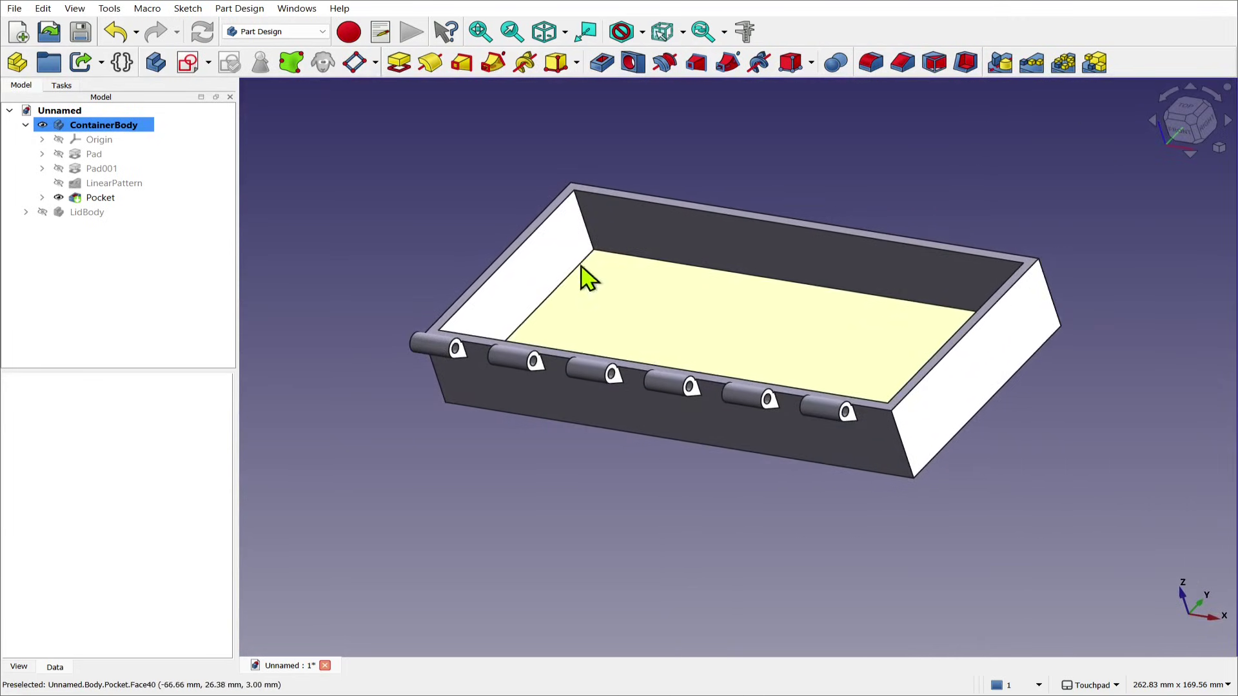
click(90, 215)
key(space)
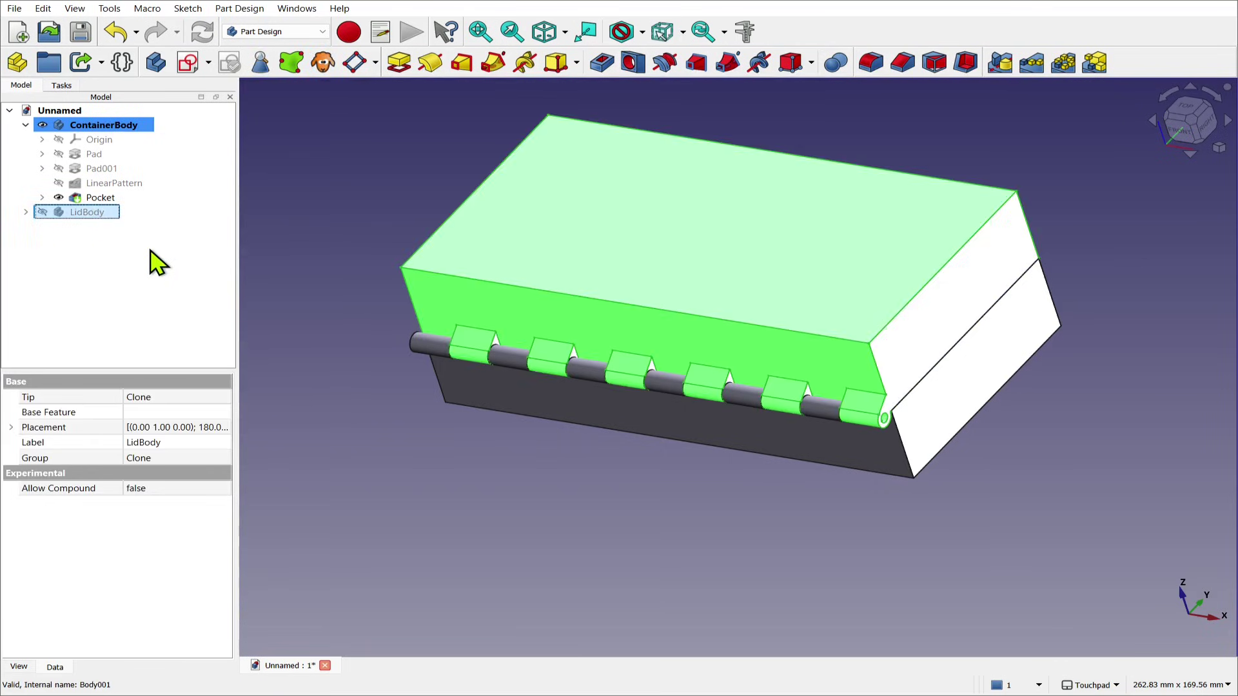
click(710, 432)
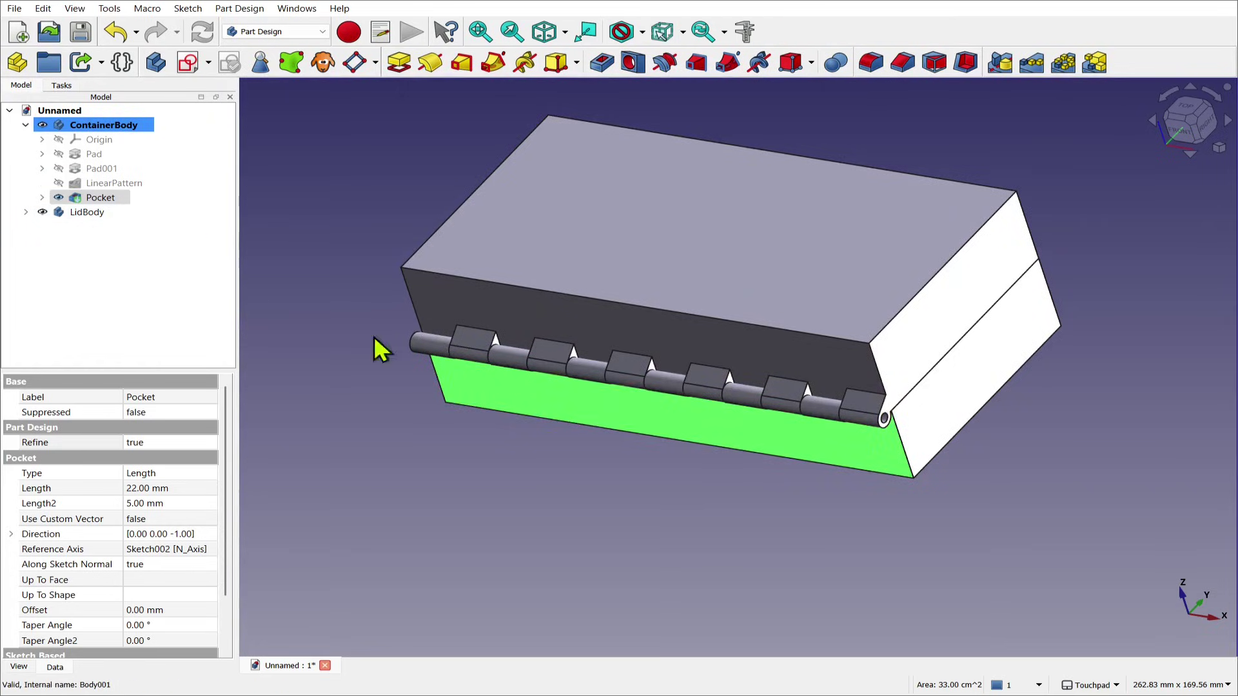
click(550, 394)
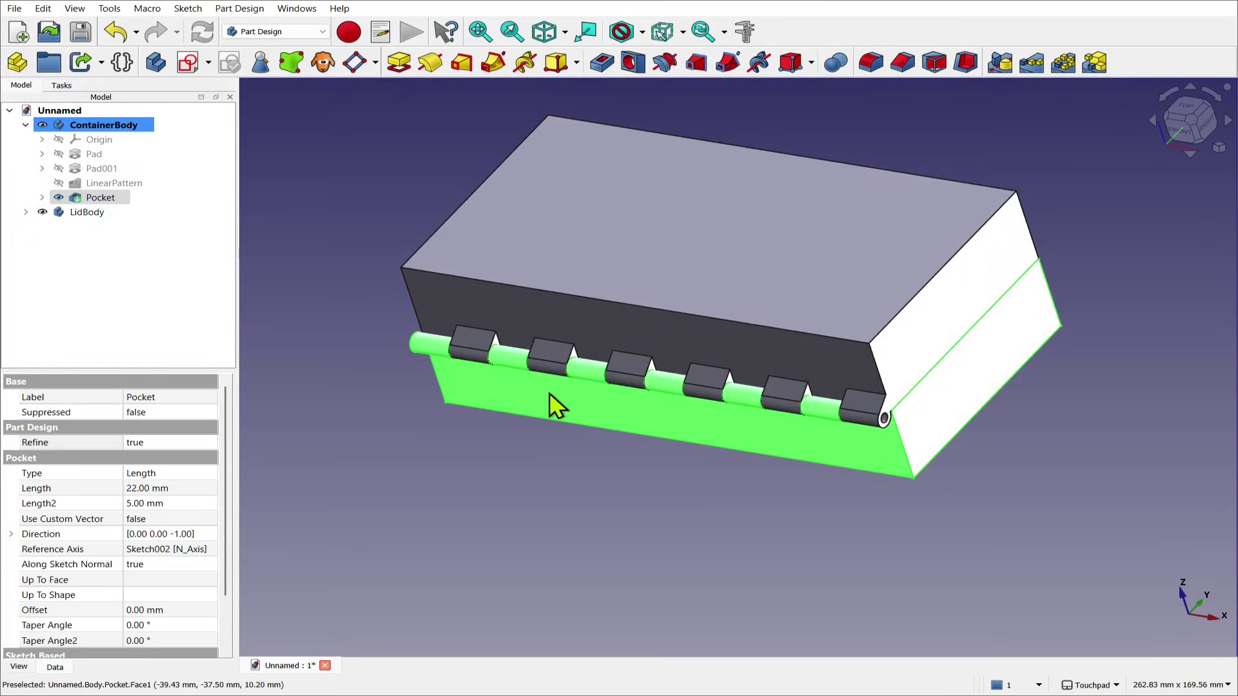
click(548, 397)
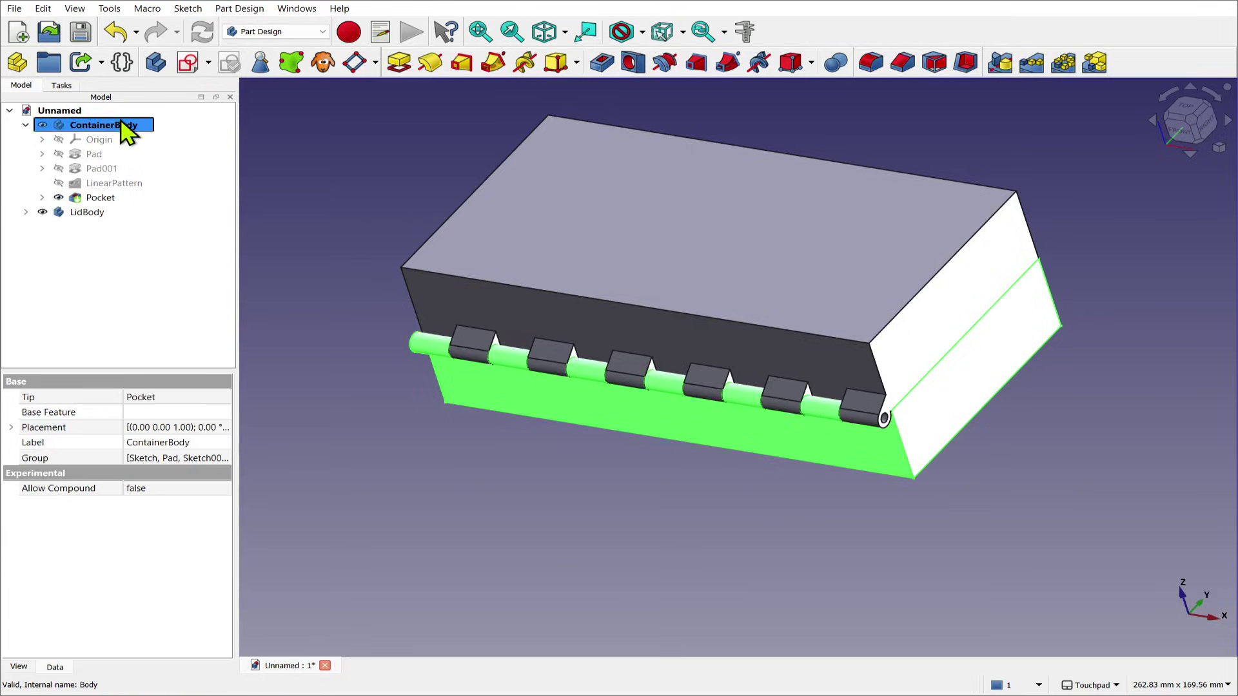
key(space)
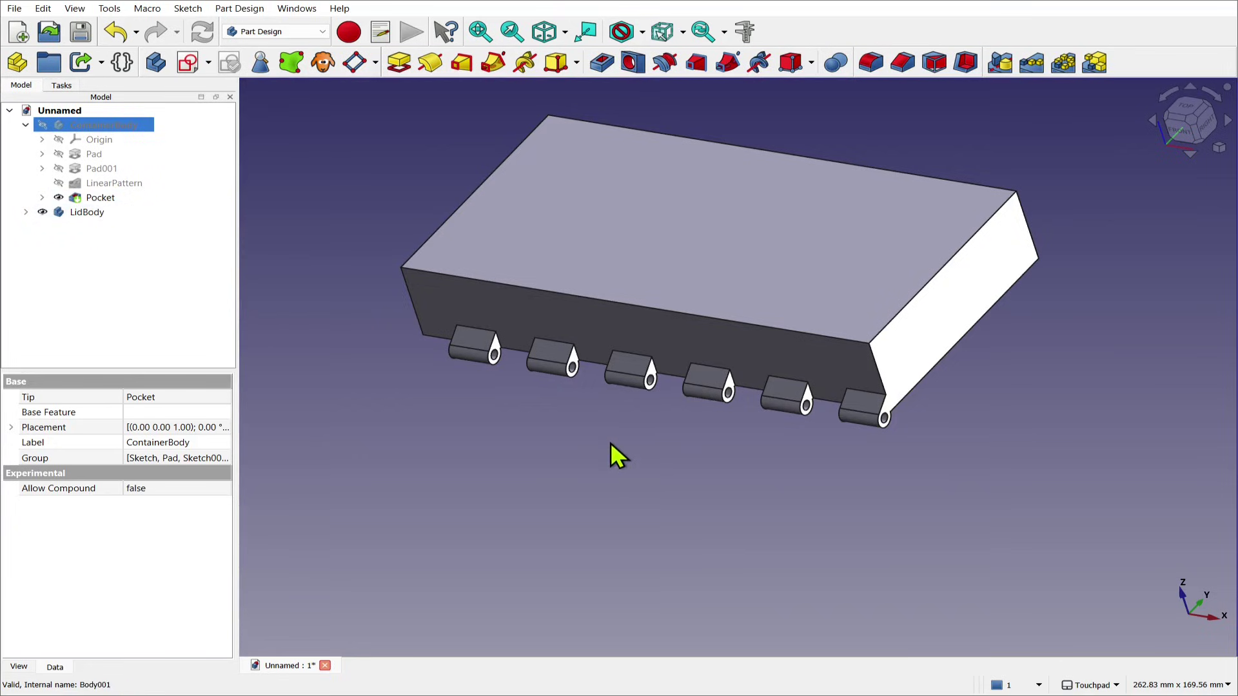
Orbit under the lid, make LidBody the active body and clear the selection
middle_drag(610, 444, 730, 161)
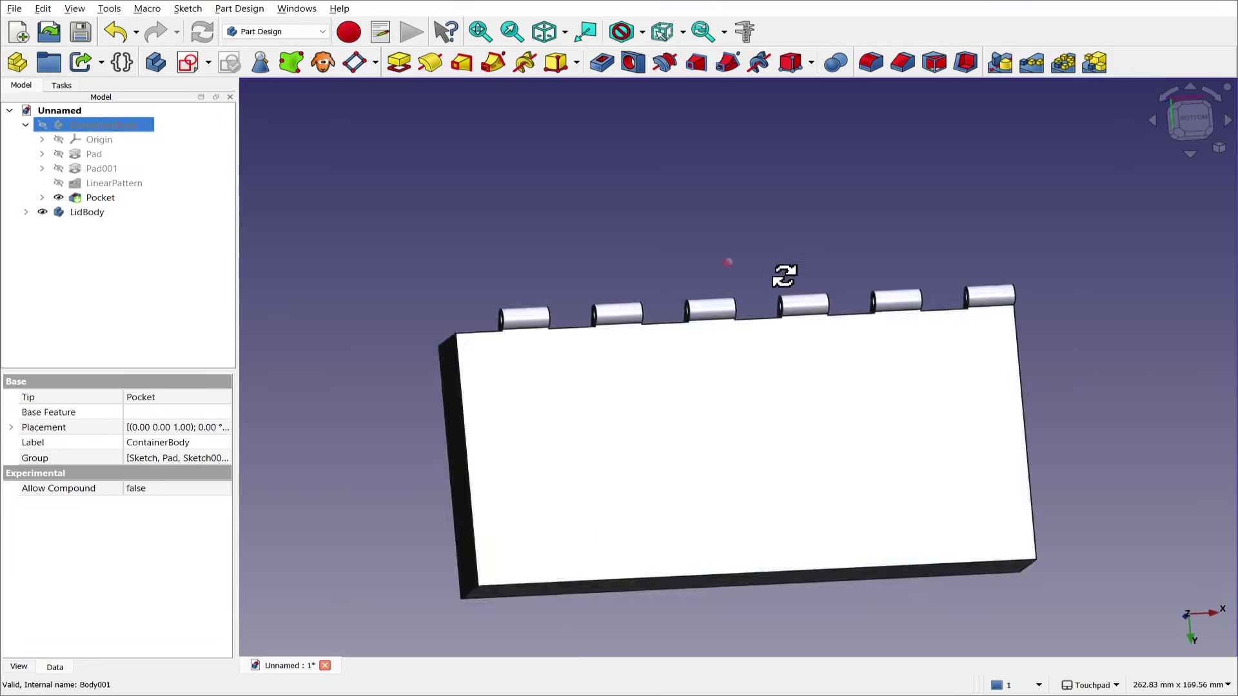
middle_drag(784, 276, 459, 378)
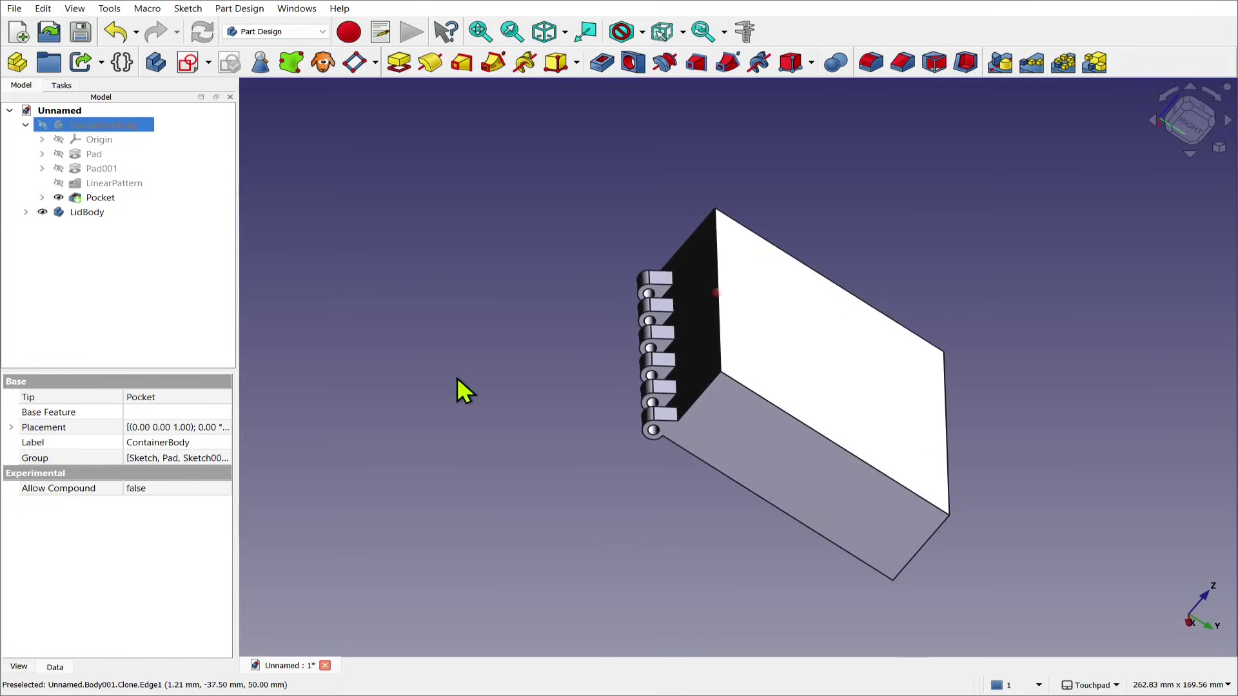
click(87, 212)
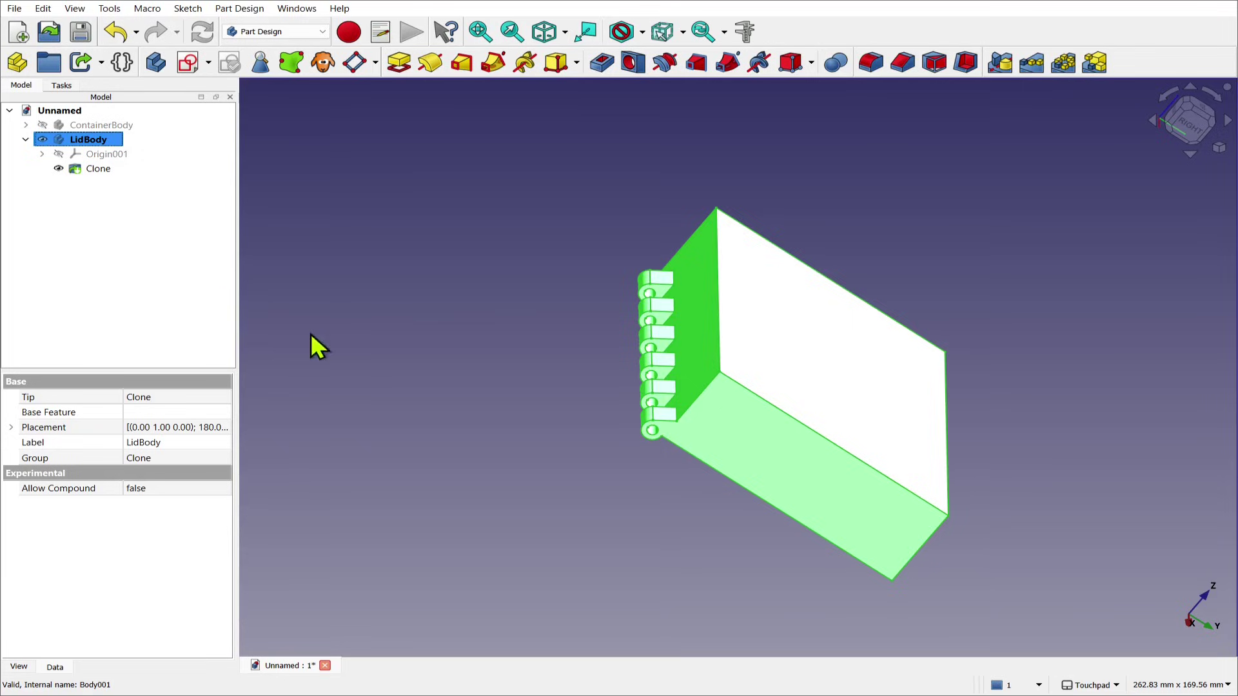
click(629, 533)
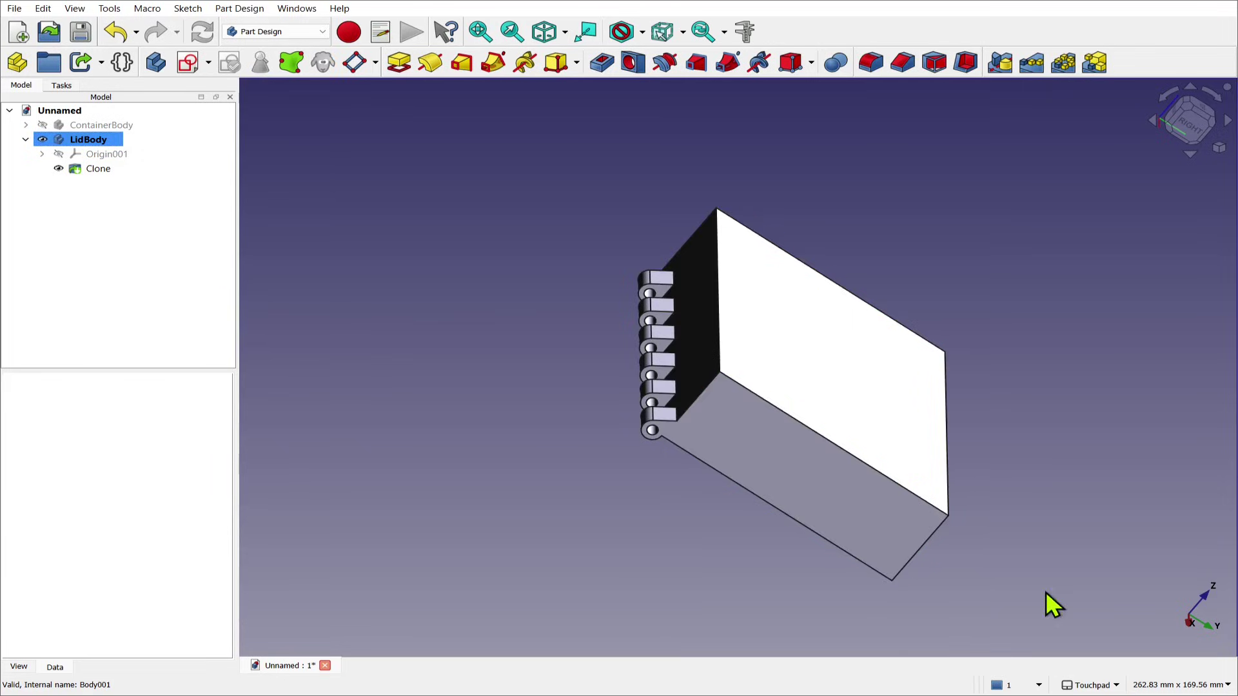
middle_drag(1024, 502, 1014, 448)
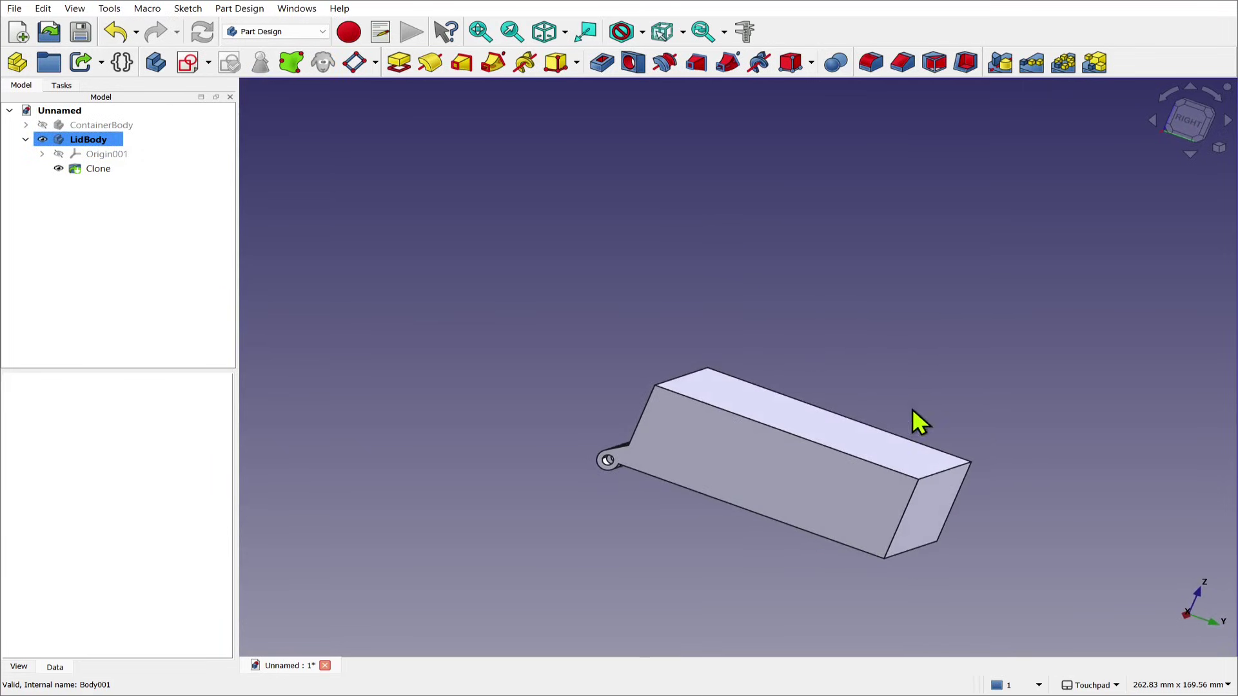
Start a sketch on the lid's flat front face and draw a rectangle spanning past the lid
click(740, 449)
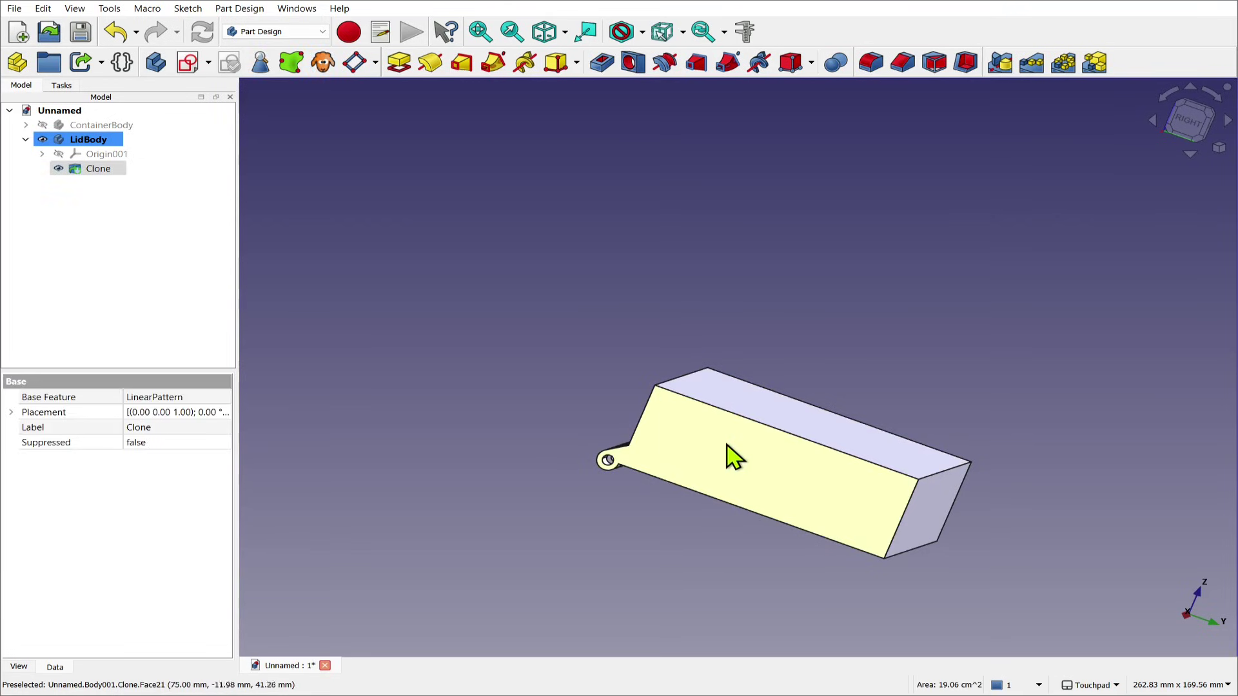
click(187, 64)
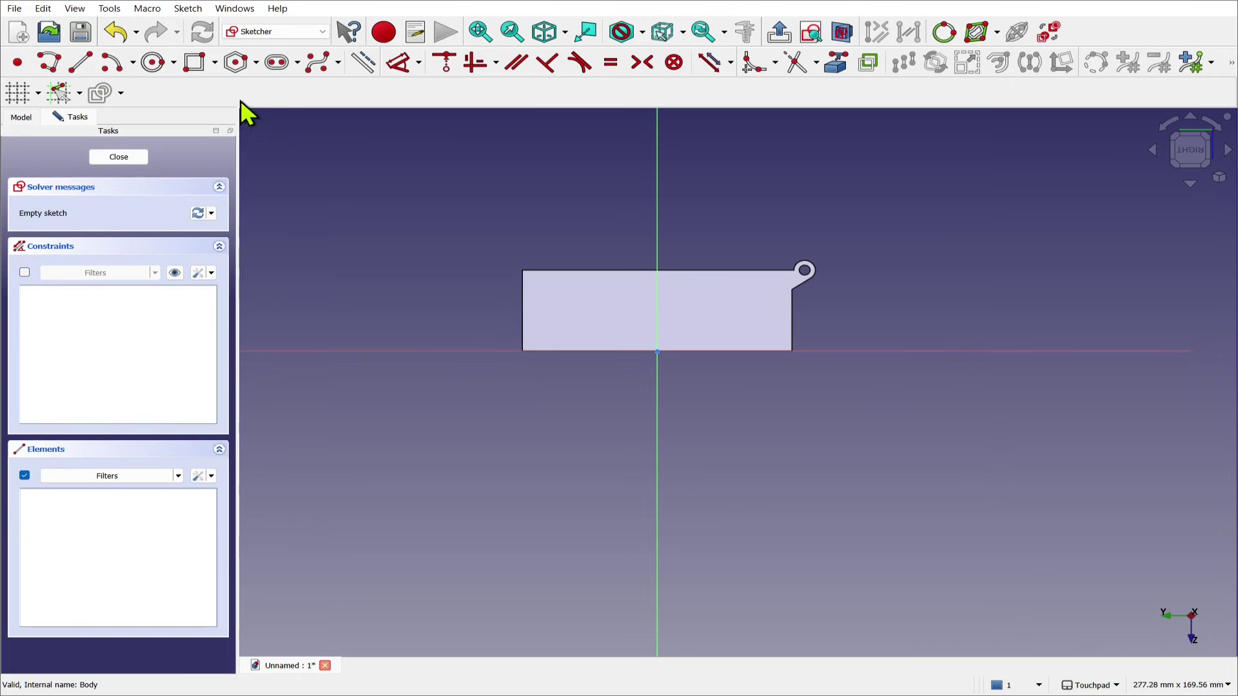
click(197, 63)
click(469, 322)
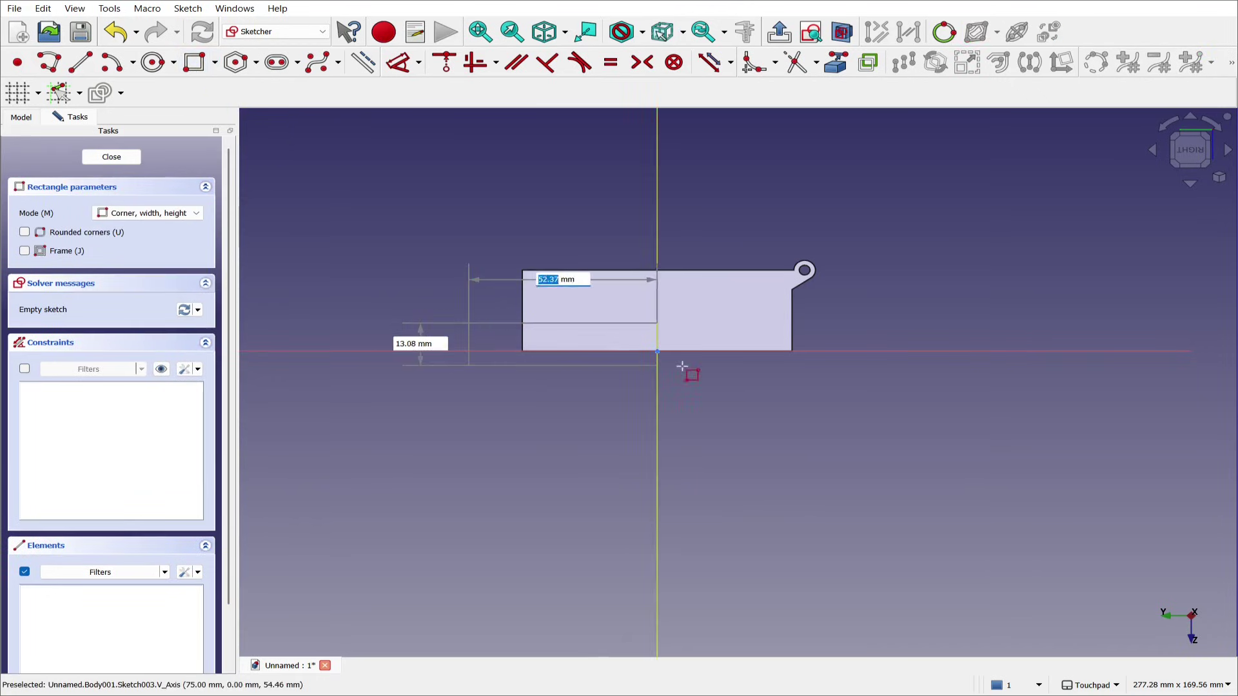
click(856, 352)
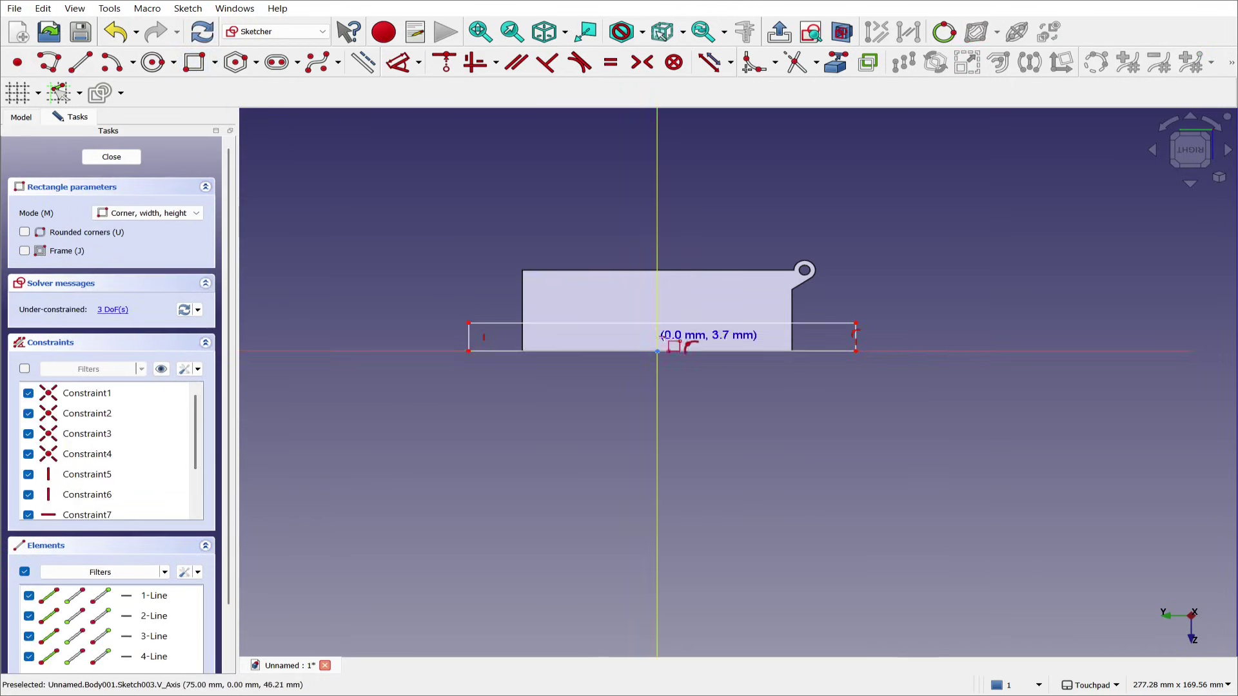
scroll(668, 338, up, 2)
key(Escape)
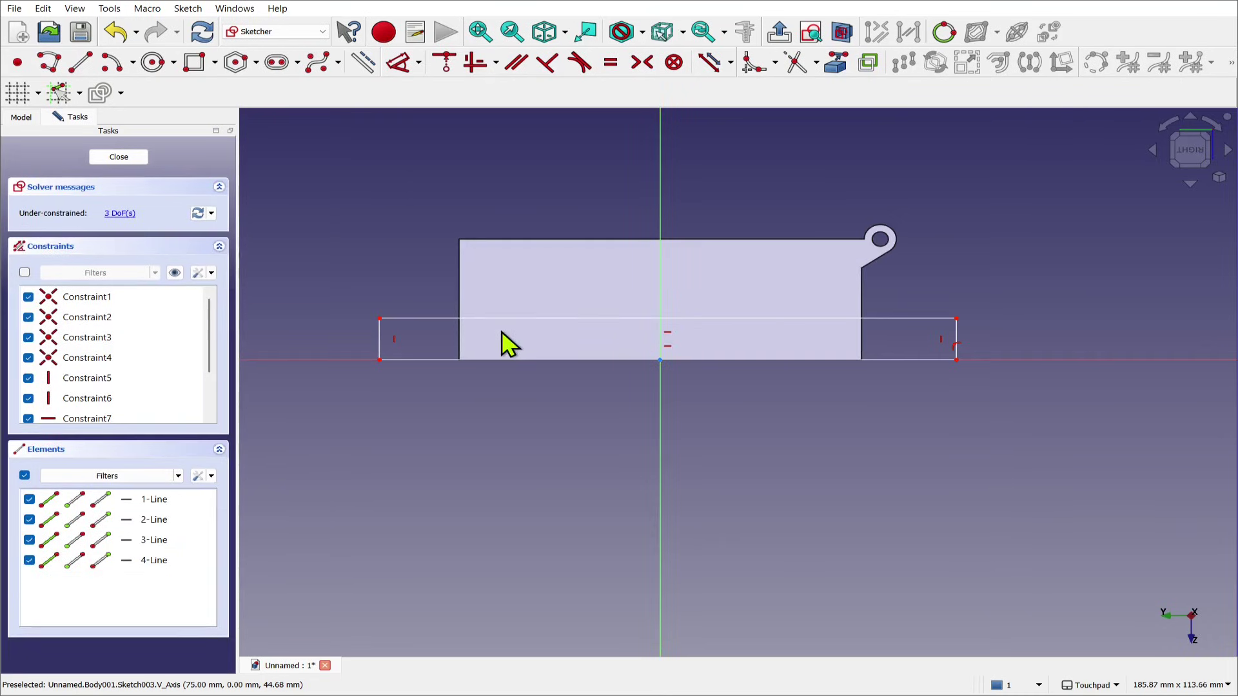
Centre the rectangle symmetrically about the sketch origin and pull its corner inward
click(379, 360)
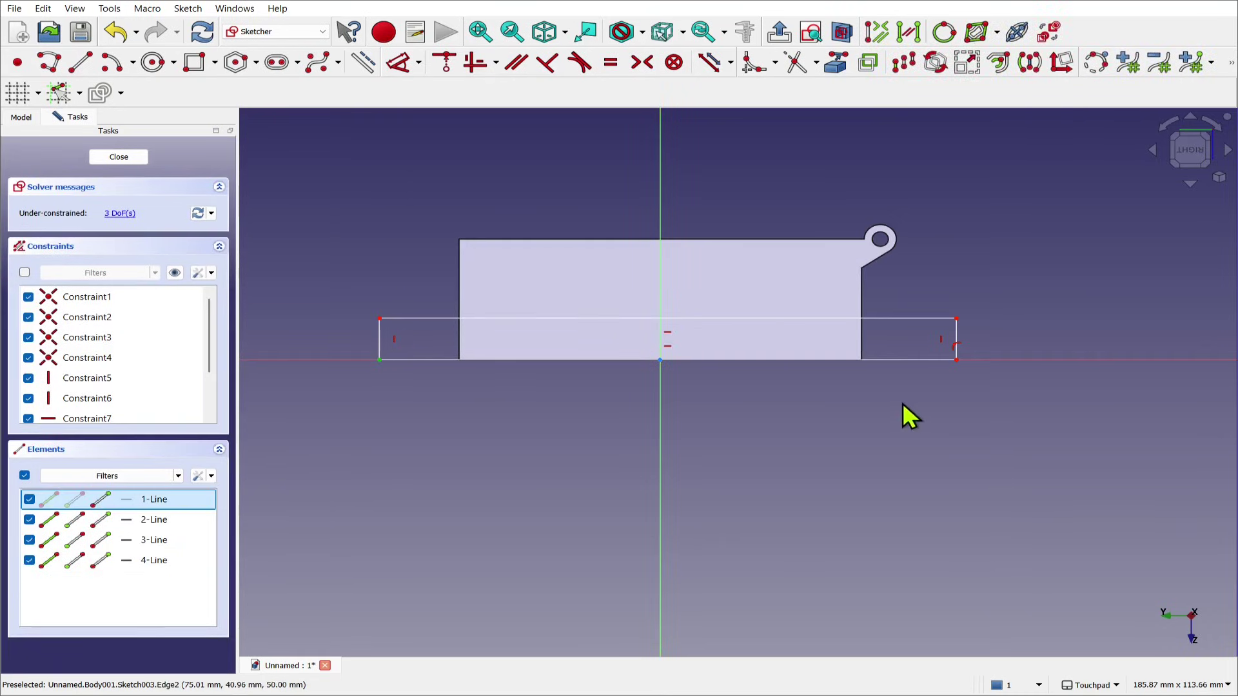
click(956, 361)
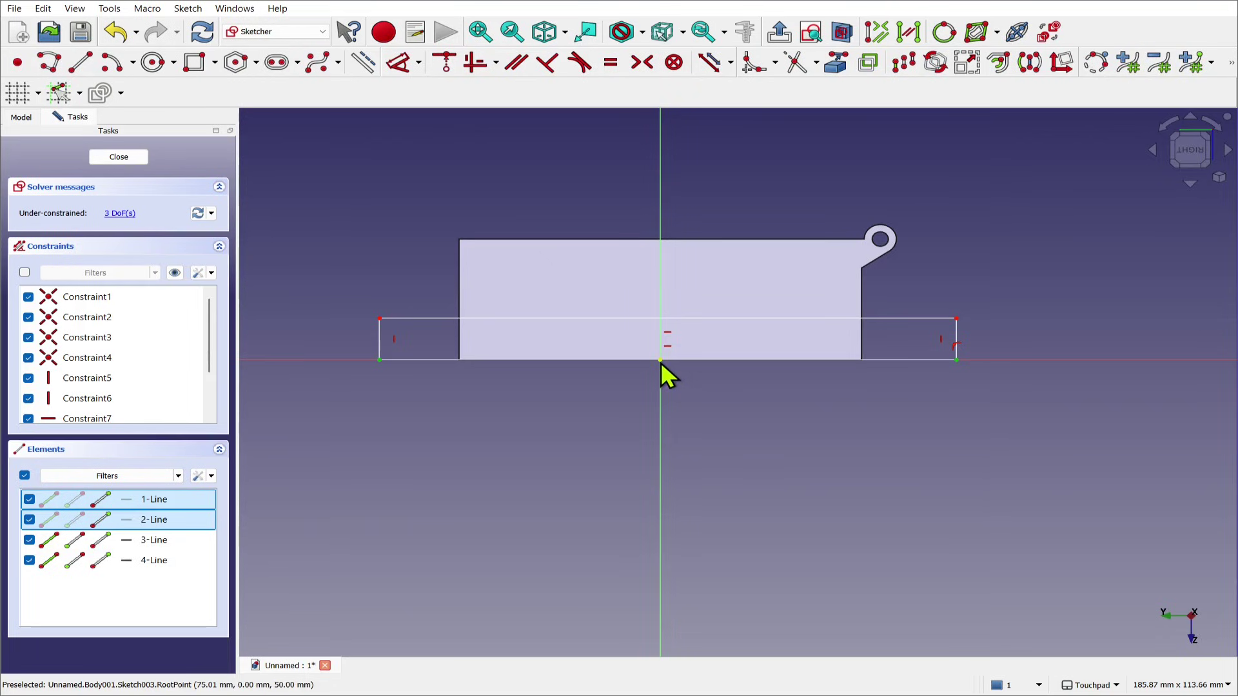
click(660, 361)
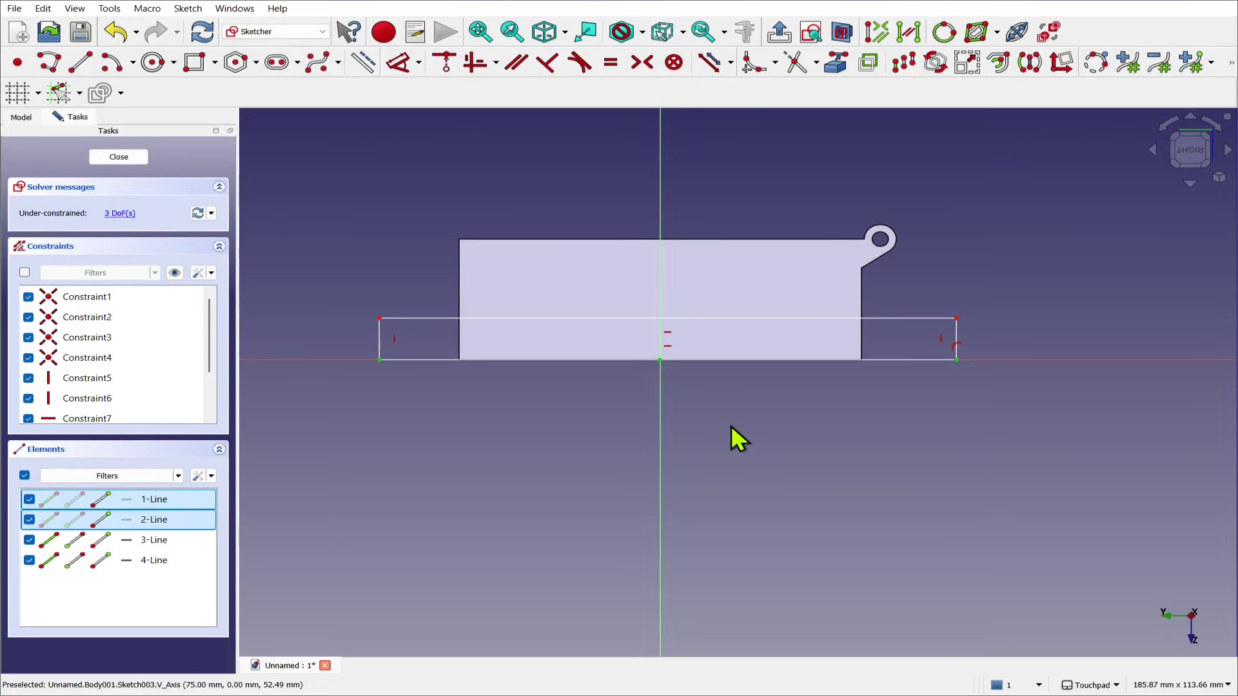
click(643, 65)
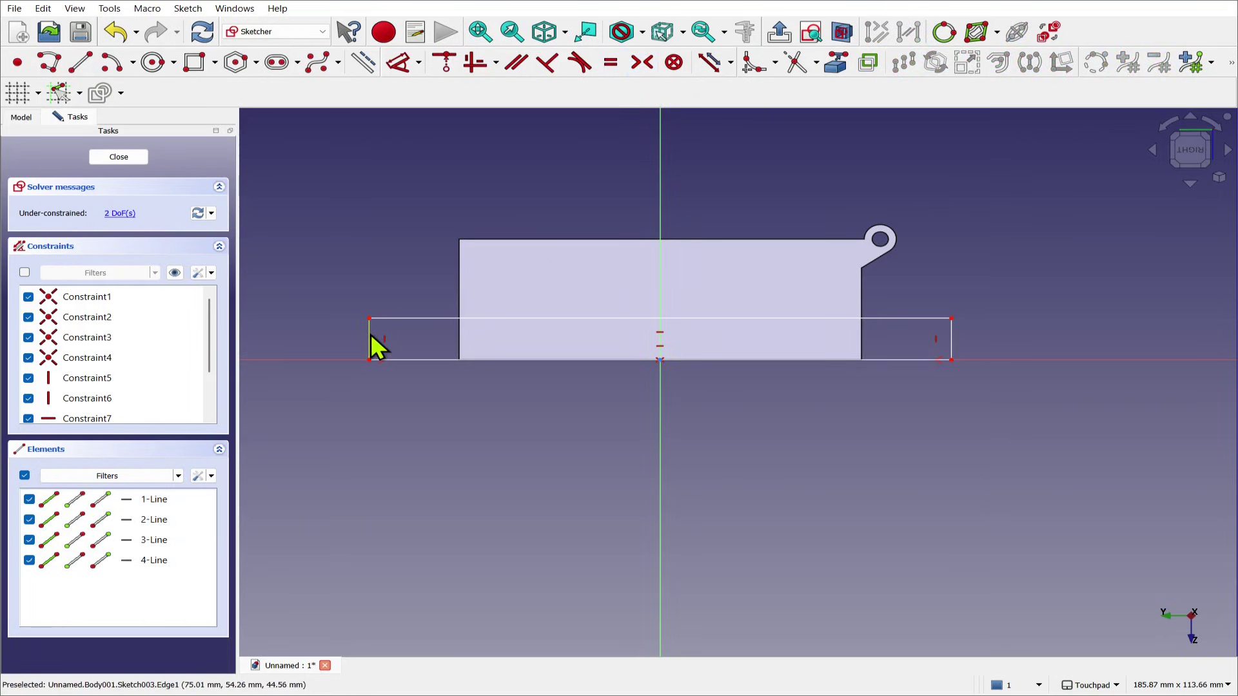
drag(376, 352, 443, 359)
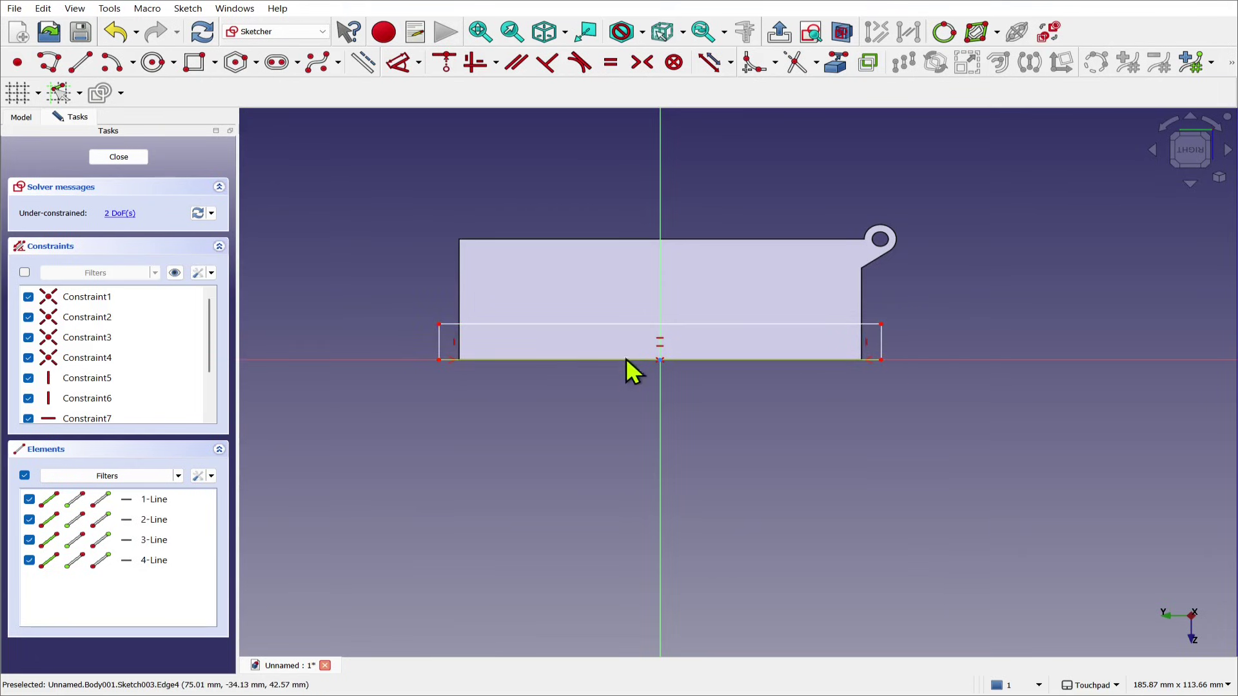
Dimension the rectangle 10 mm high and 80 mm wide, then close the sketch
click(438, 341)
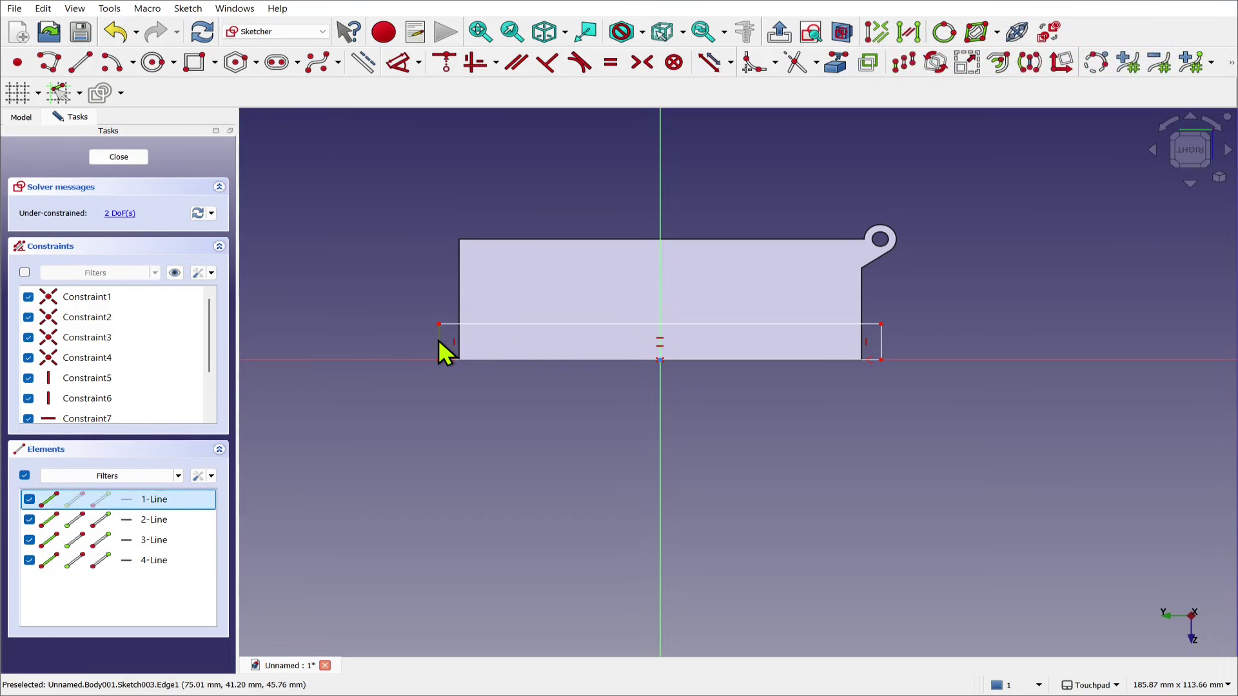
click(399, 63)
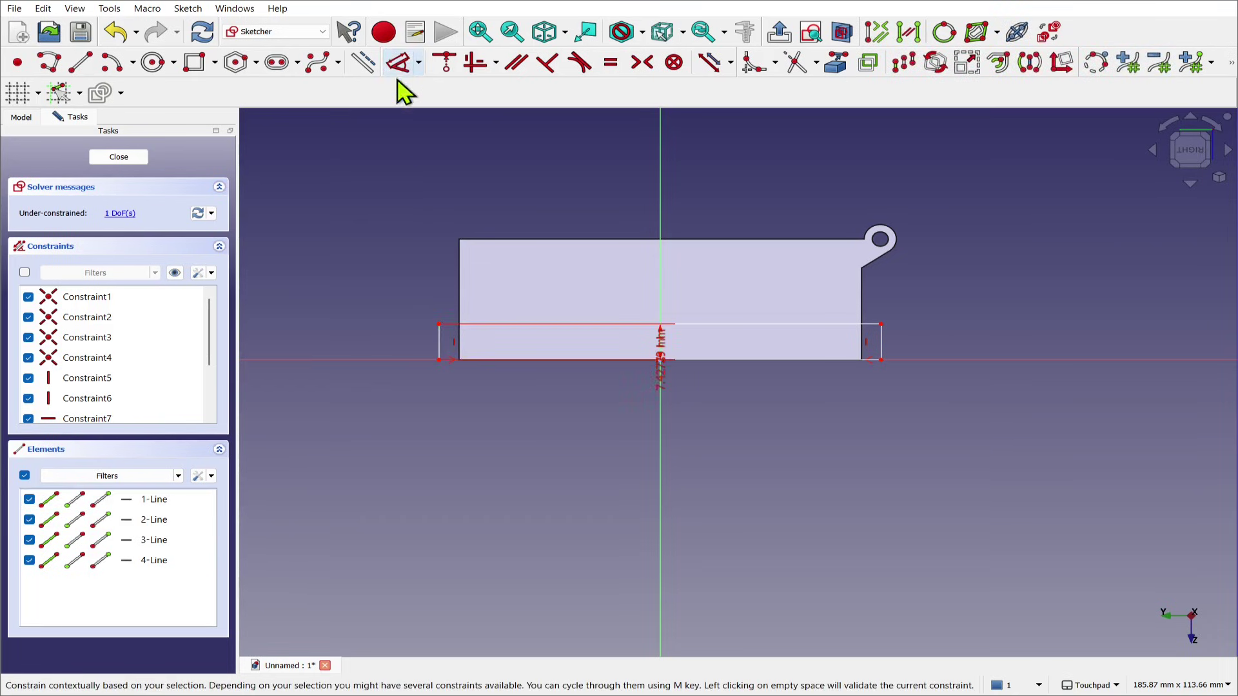
click(370, 240)
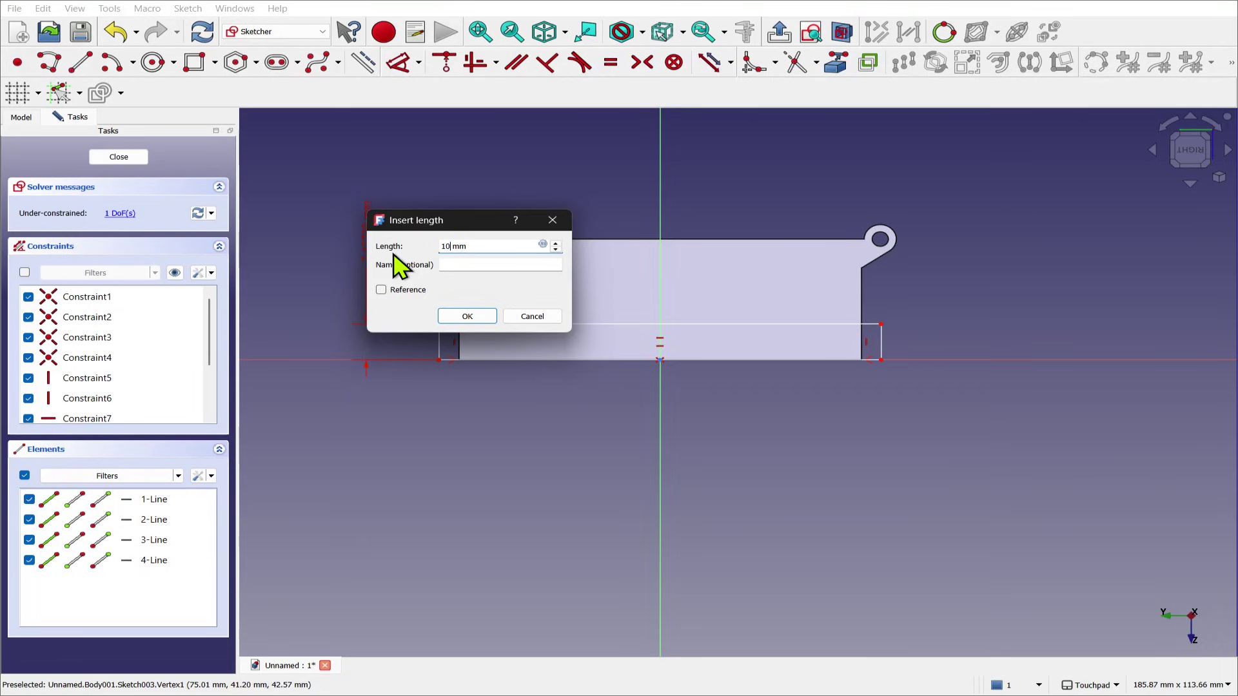
text(10)
key(Return)
click(592, 360)
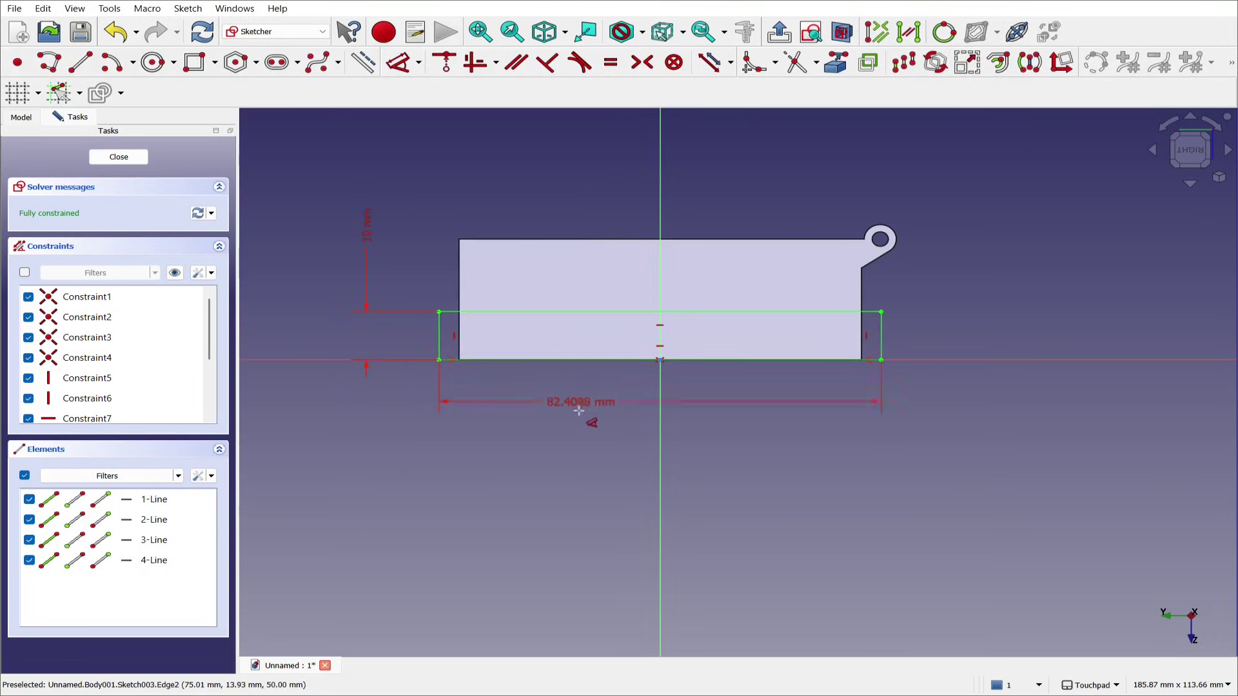
click(580, 433)
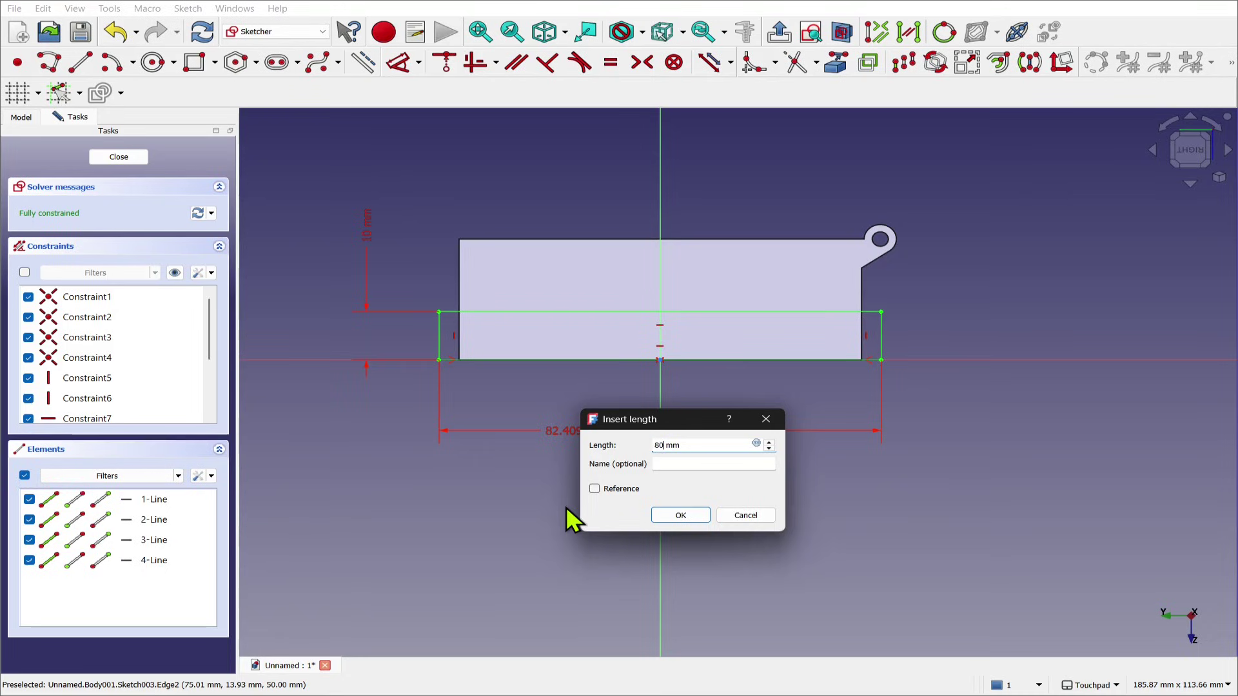
key(Return)
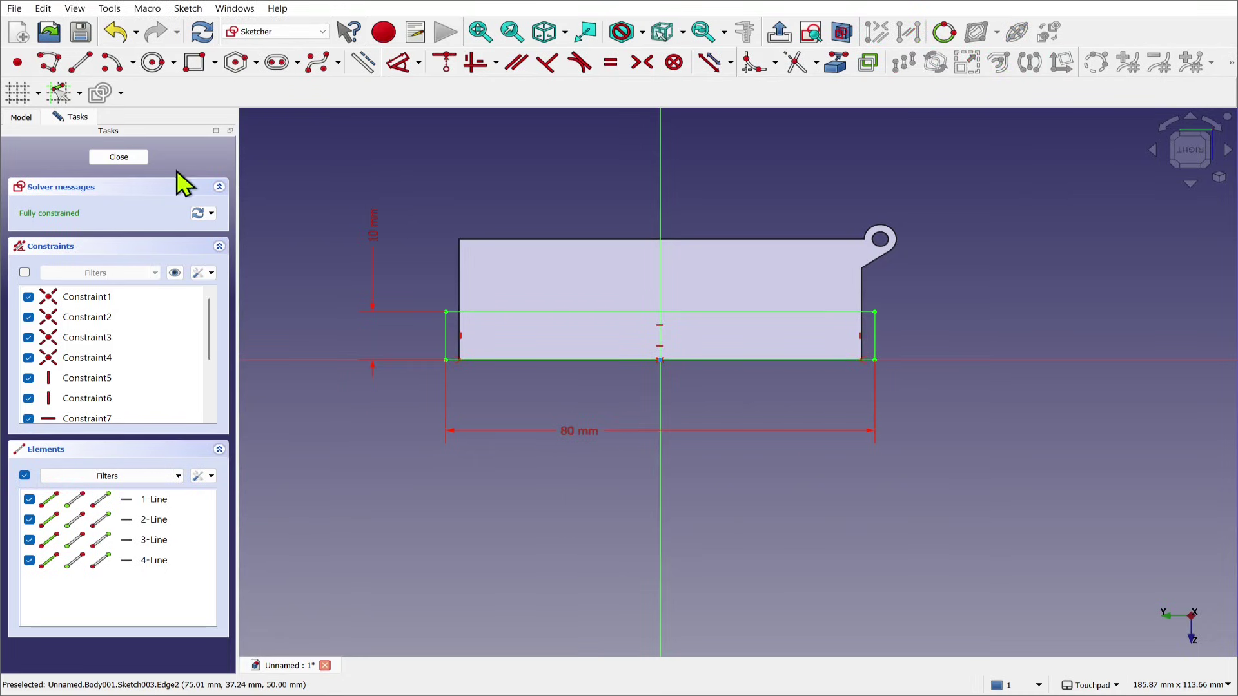
click(140, 160)
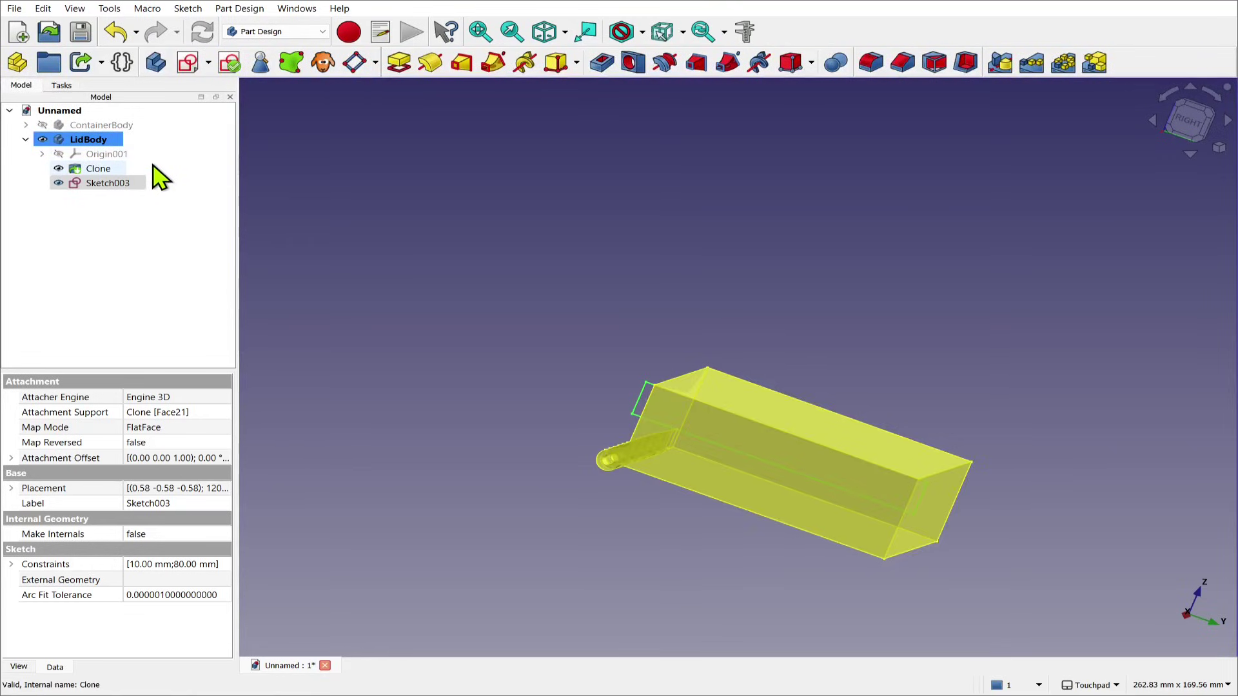
Pocket Sketch003 Through all of the clone, leaving a thin lid plate
click(115, 185)
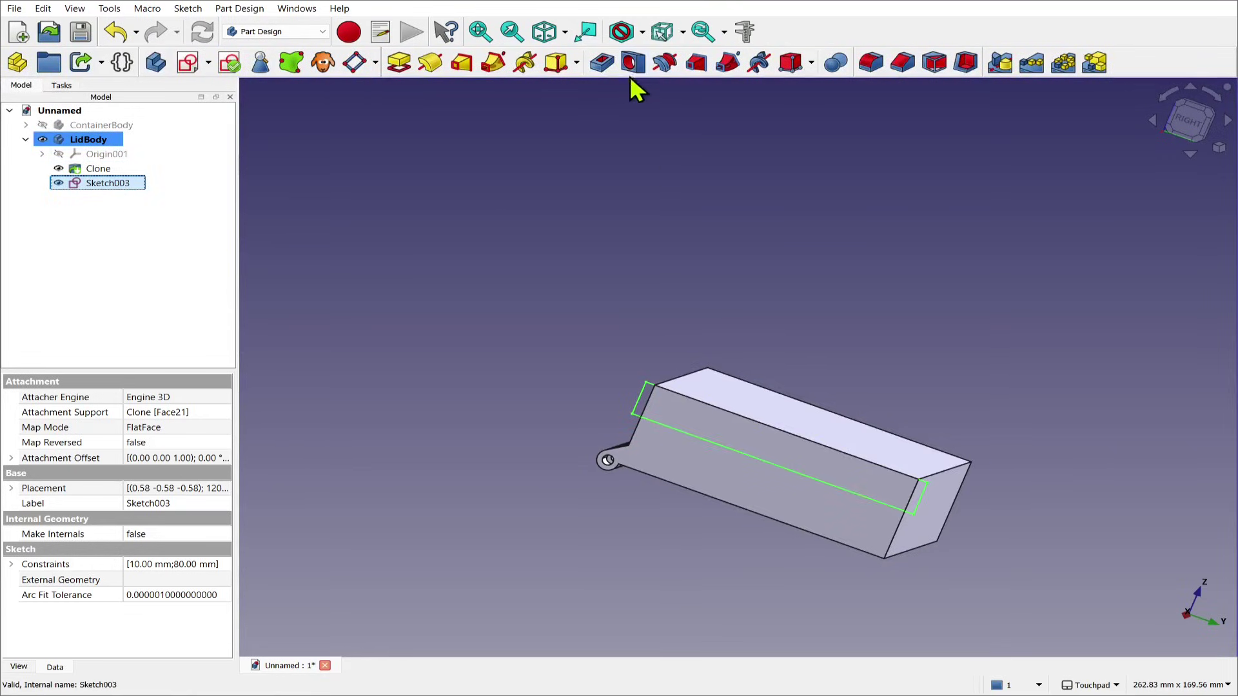
click(602, 64)
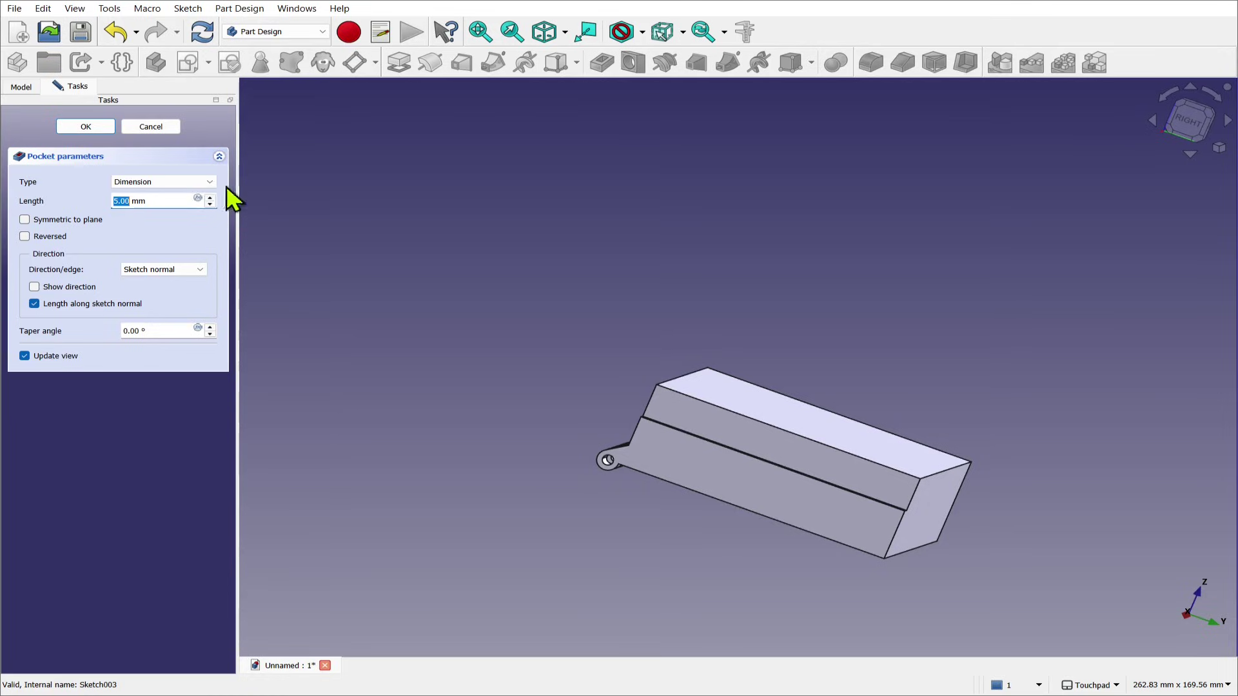
click(195, 182)
click(185, 202)
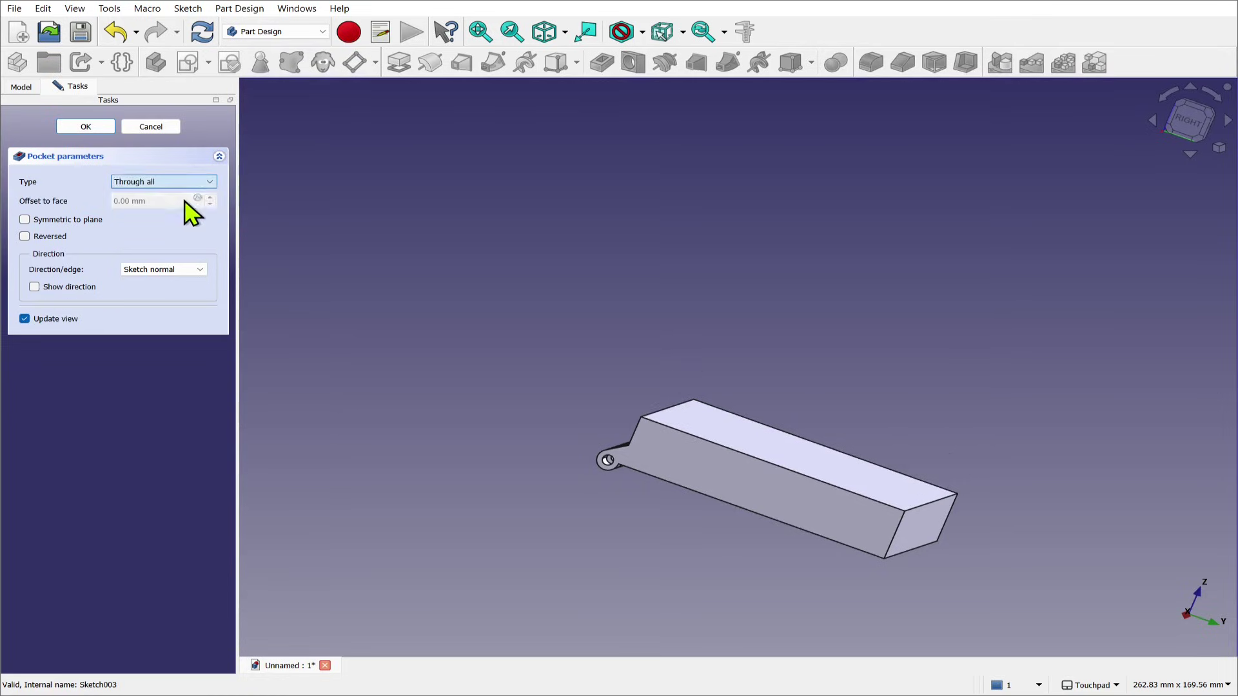
click(87, 128)
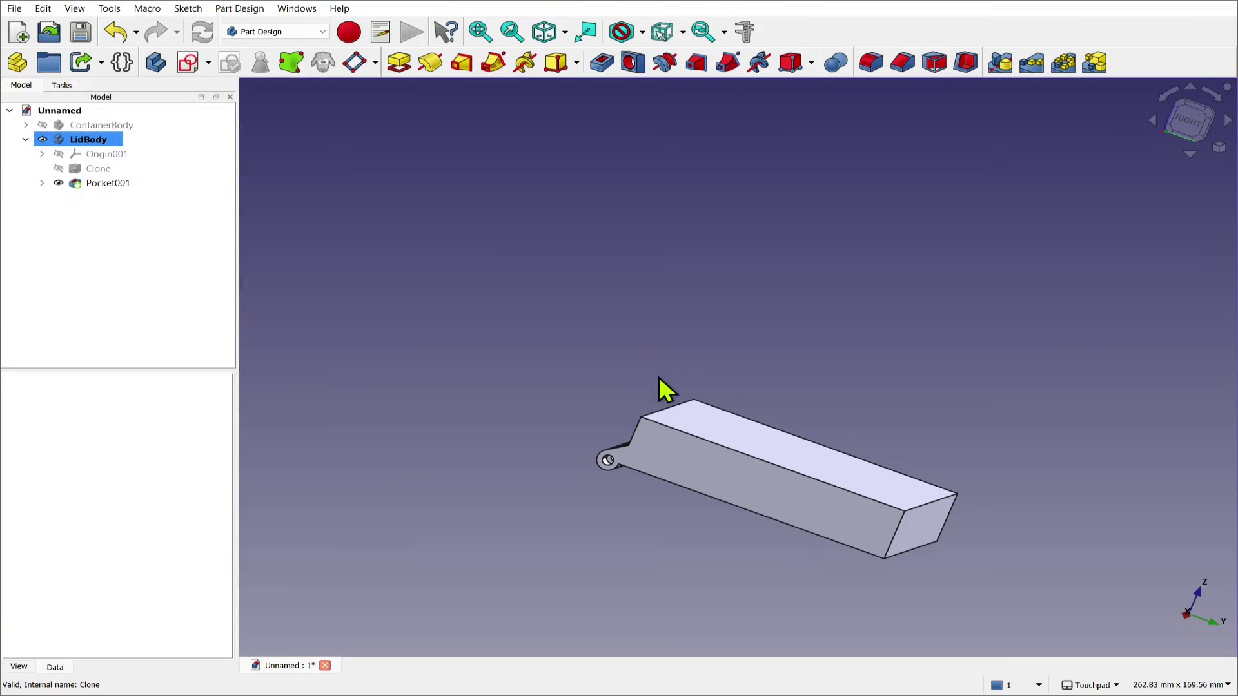
middle_drag(948, 462, 581, 160)
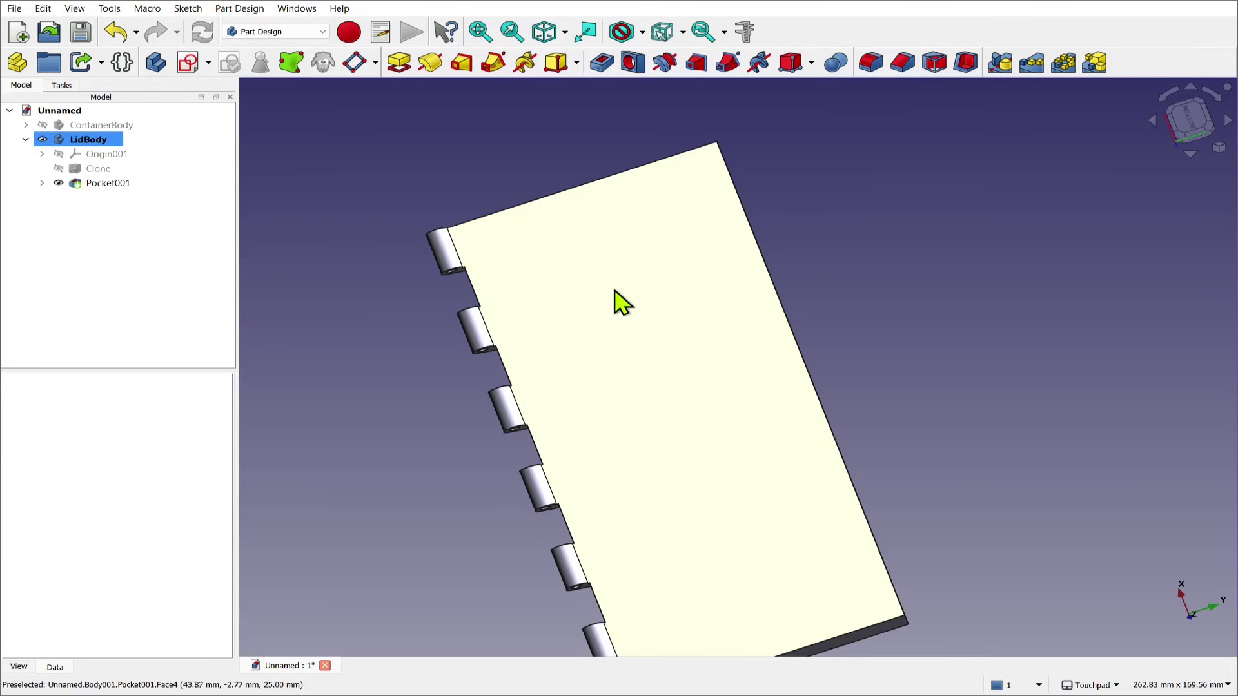
Start Sketch004 on the lid's top face and draw a centred rectangle at the origin
click(621, 303)
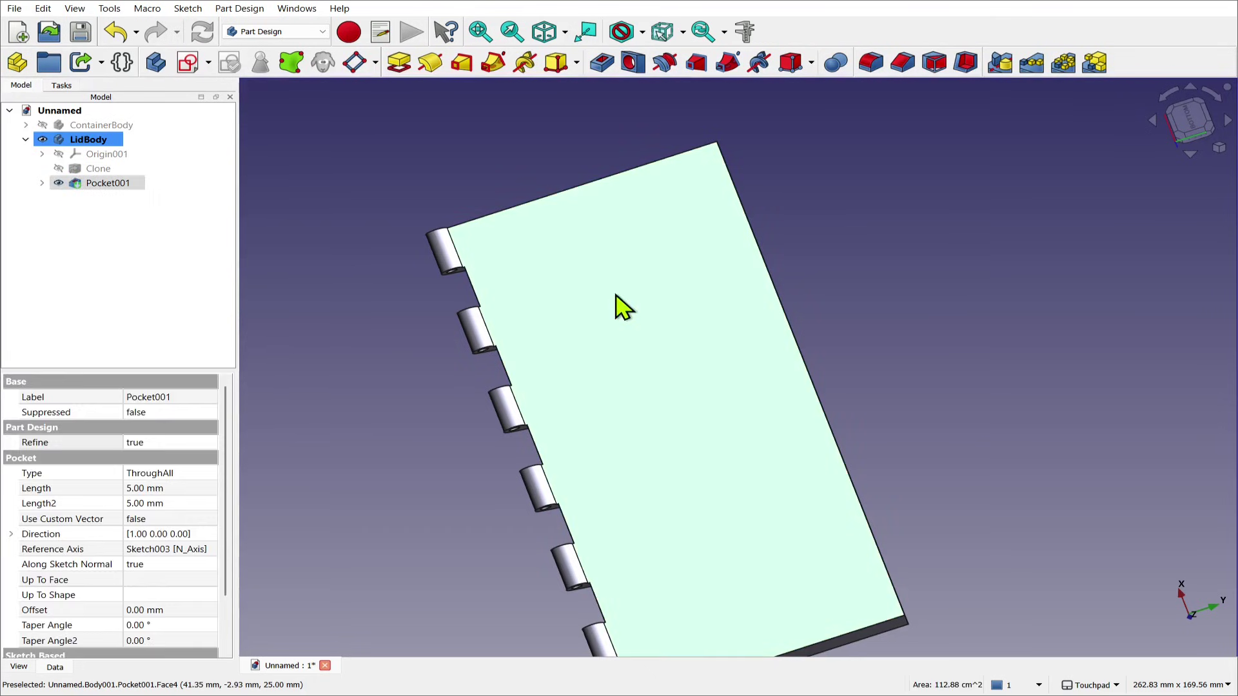
click(187, 67)
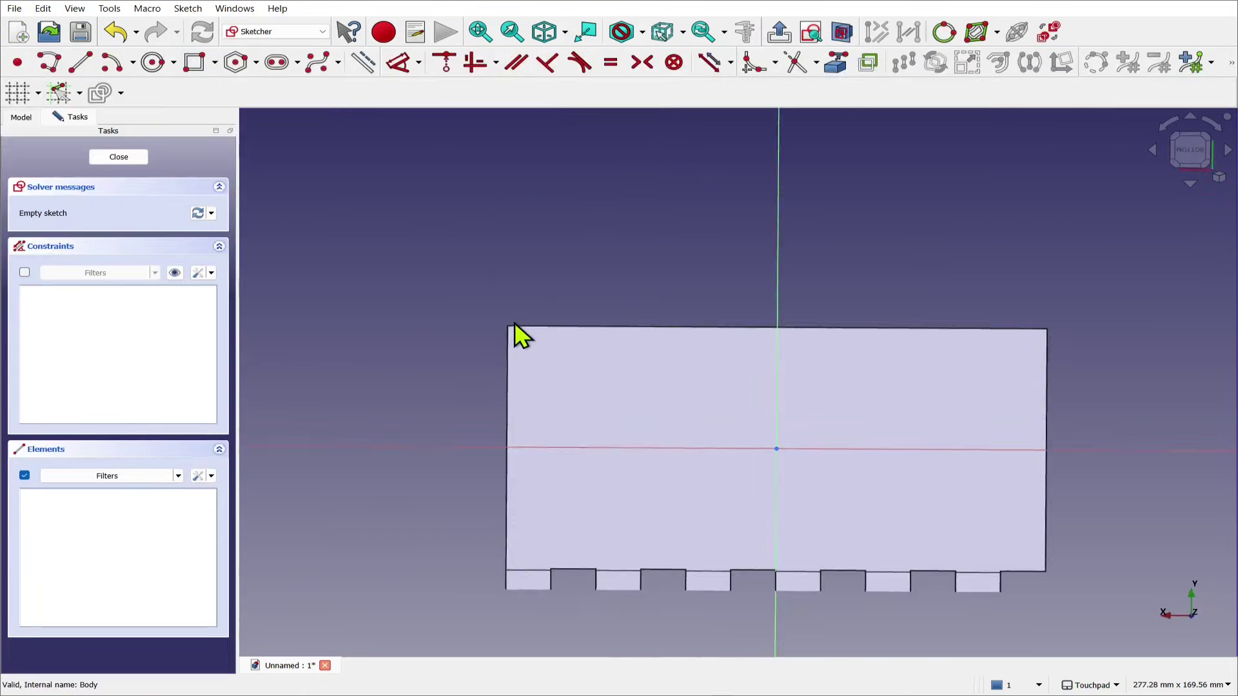
click(215, 63)
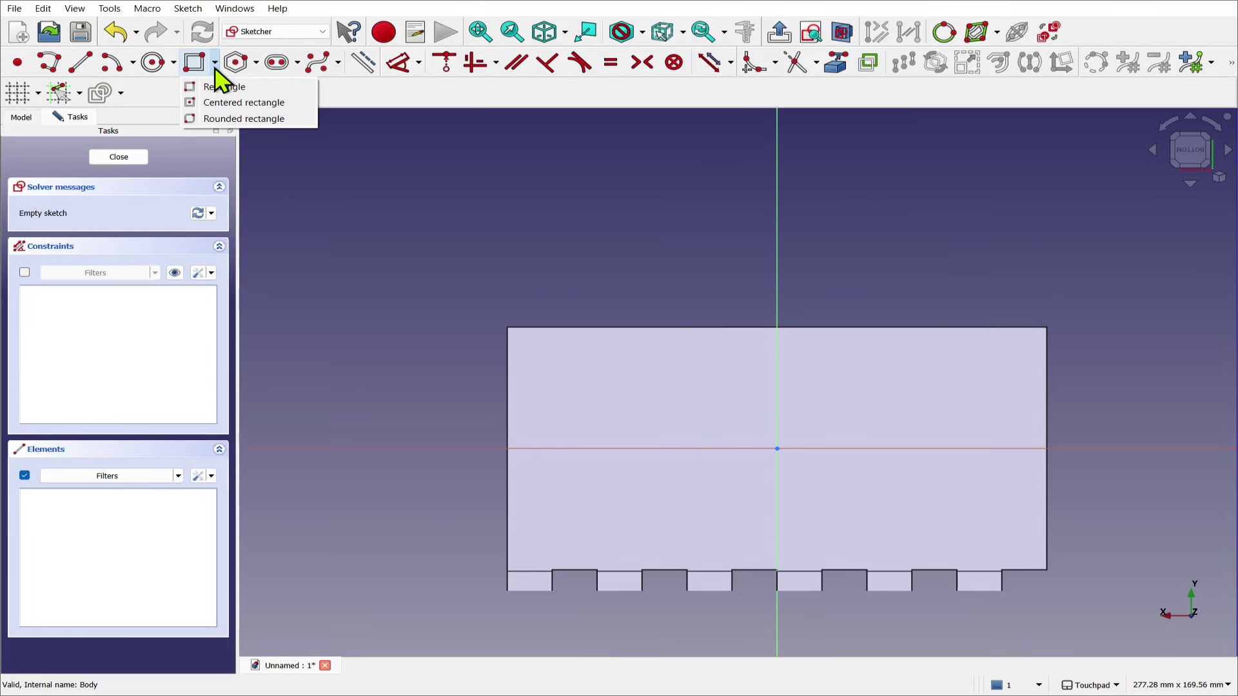
click(238, 103)
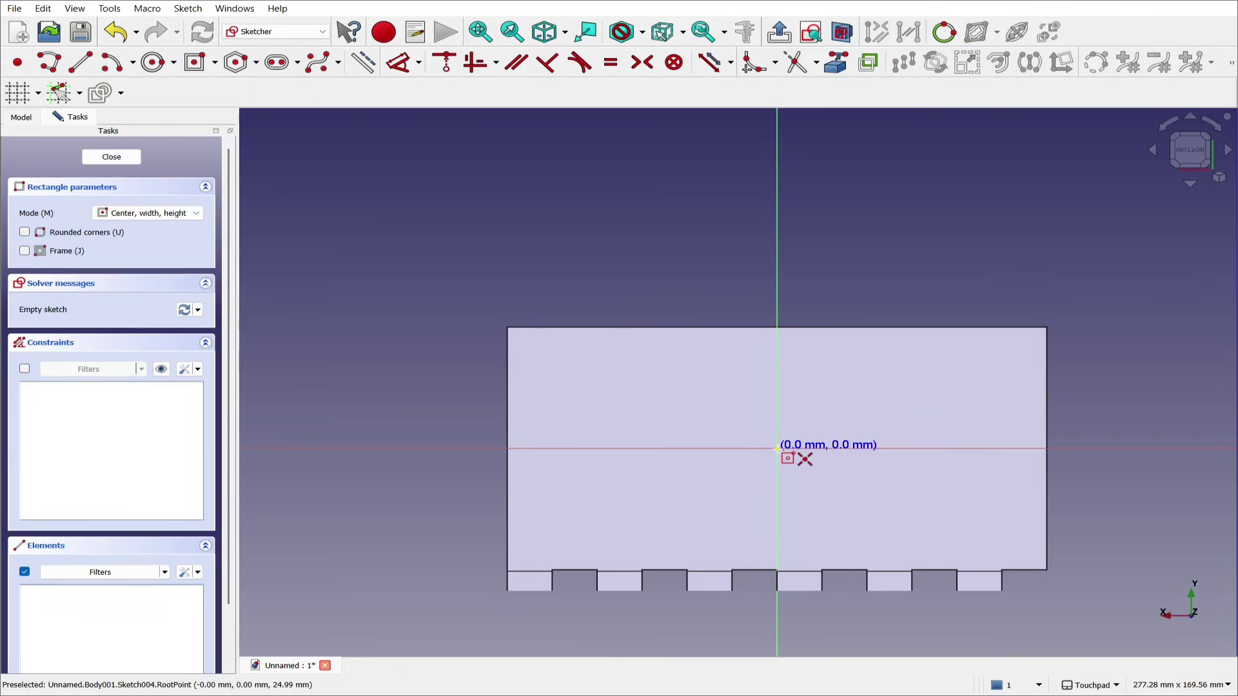
click(777, 448)
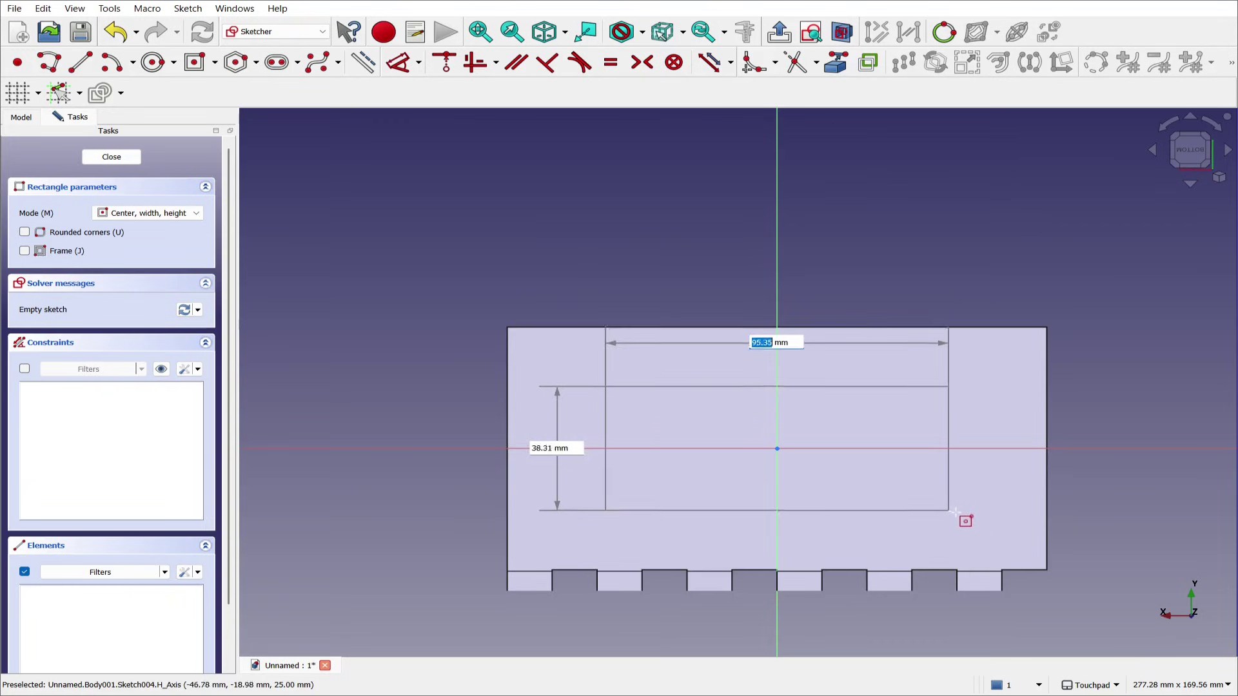
click(1018, 530)
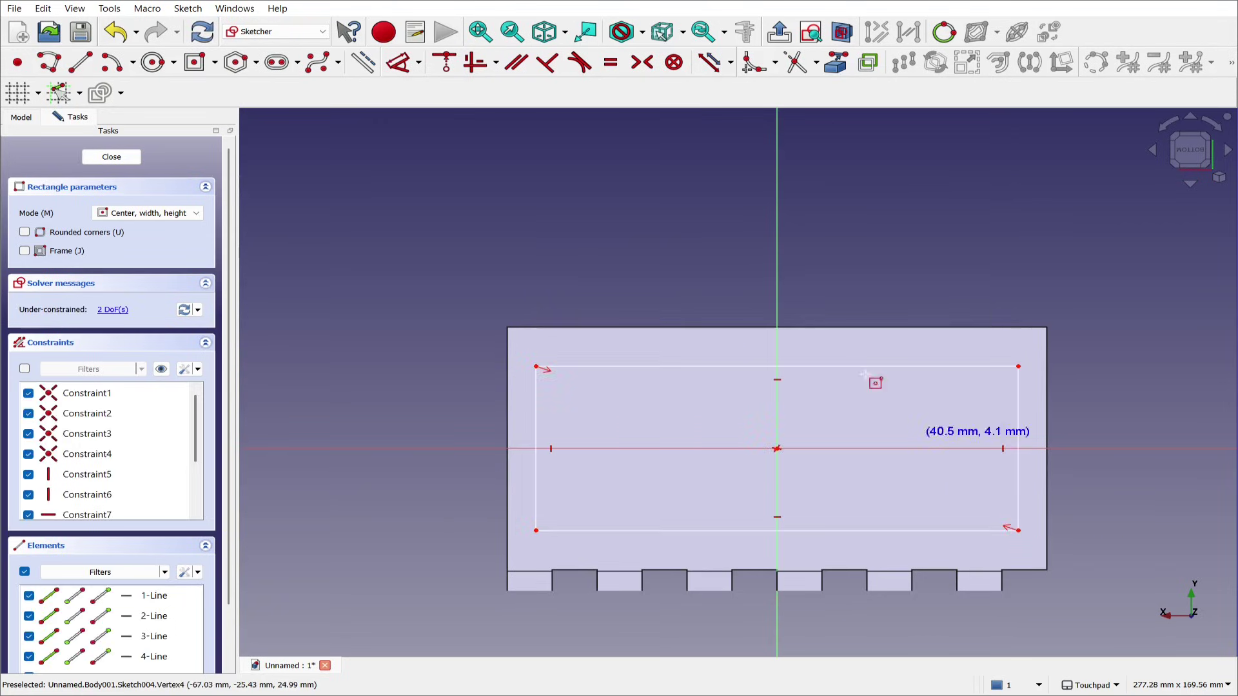
right_click(649, 210)
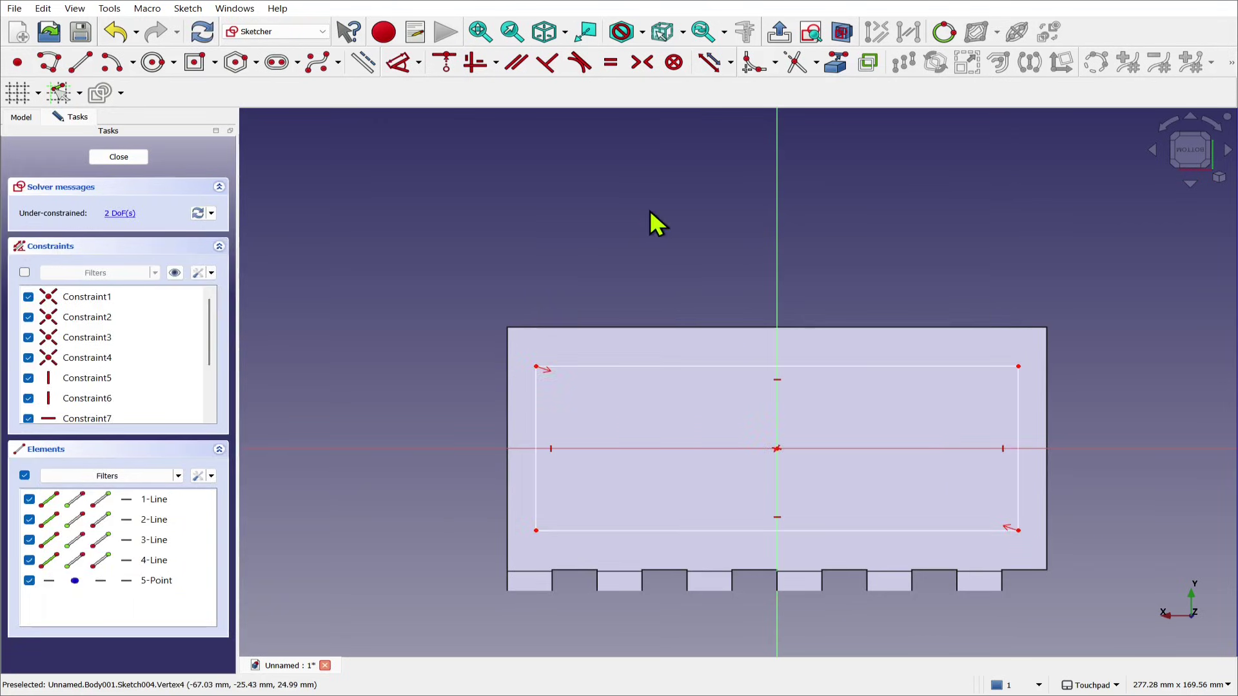
Link the lid corner as external geometry, add both 3 mm inset dimensions, and close
click(837, 63)
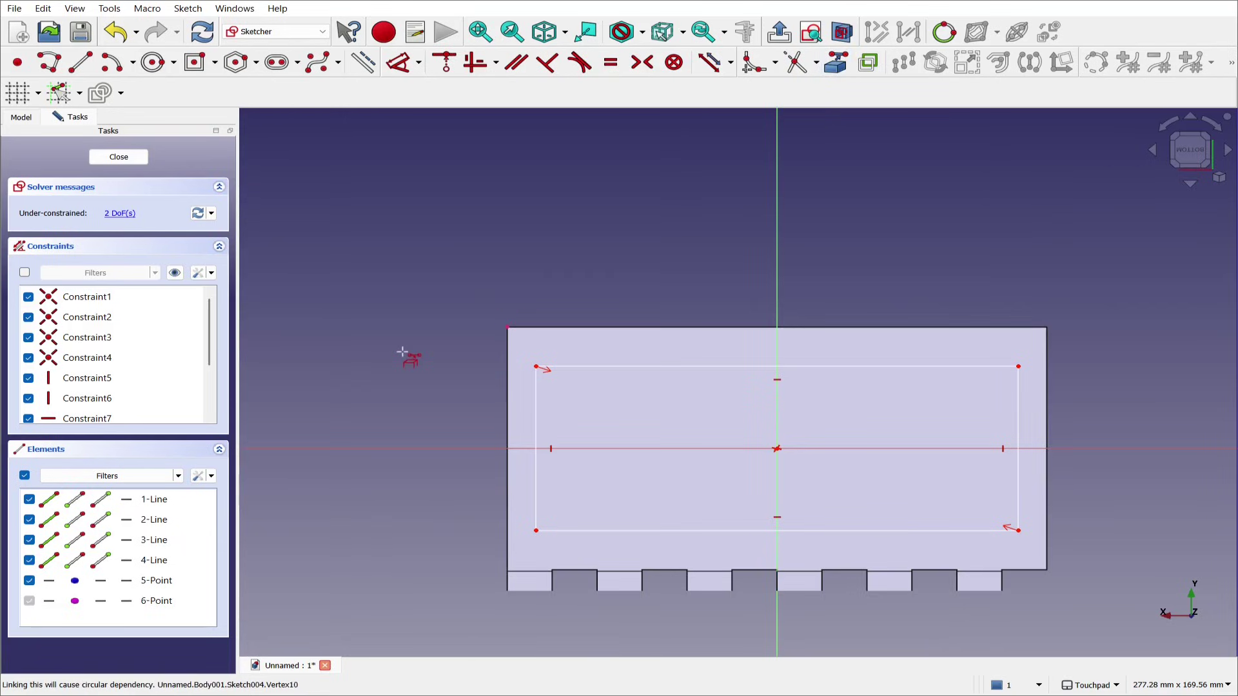
click(508, 327)
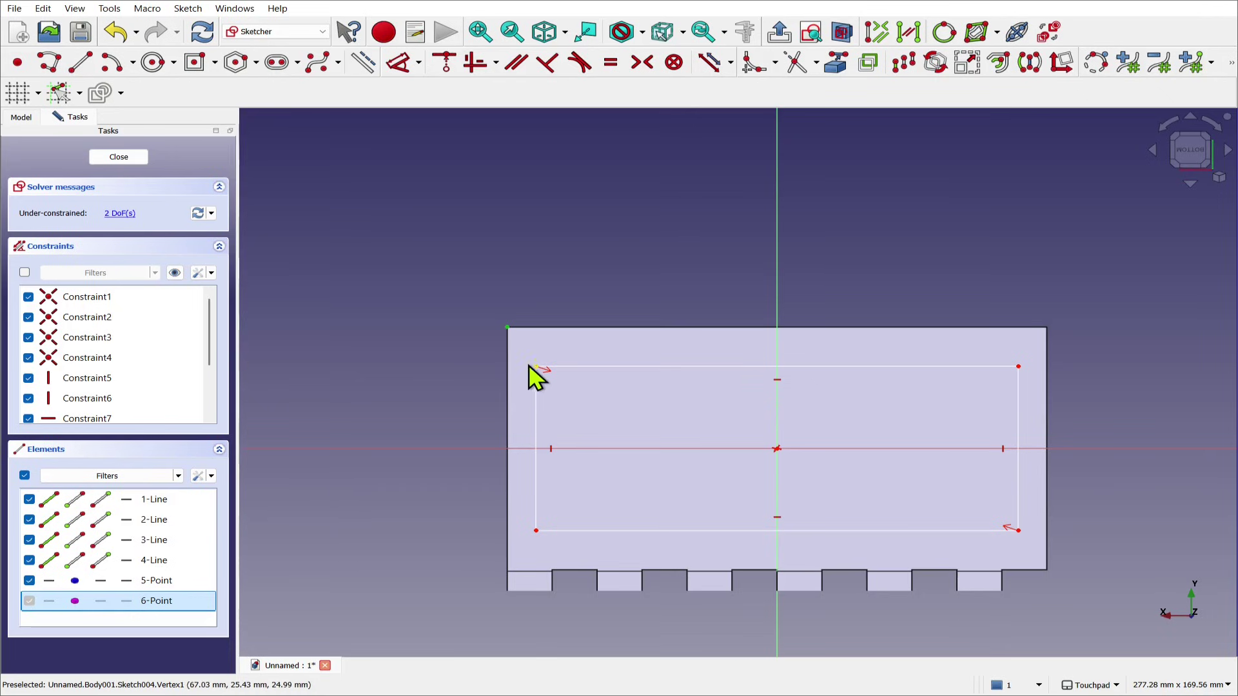
click(536, 367)
click(400, 63)
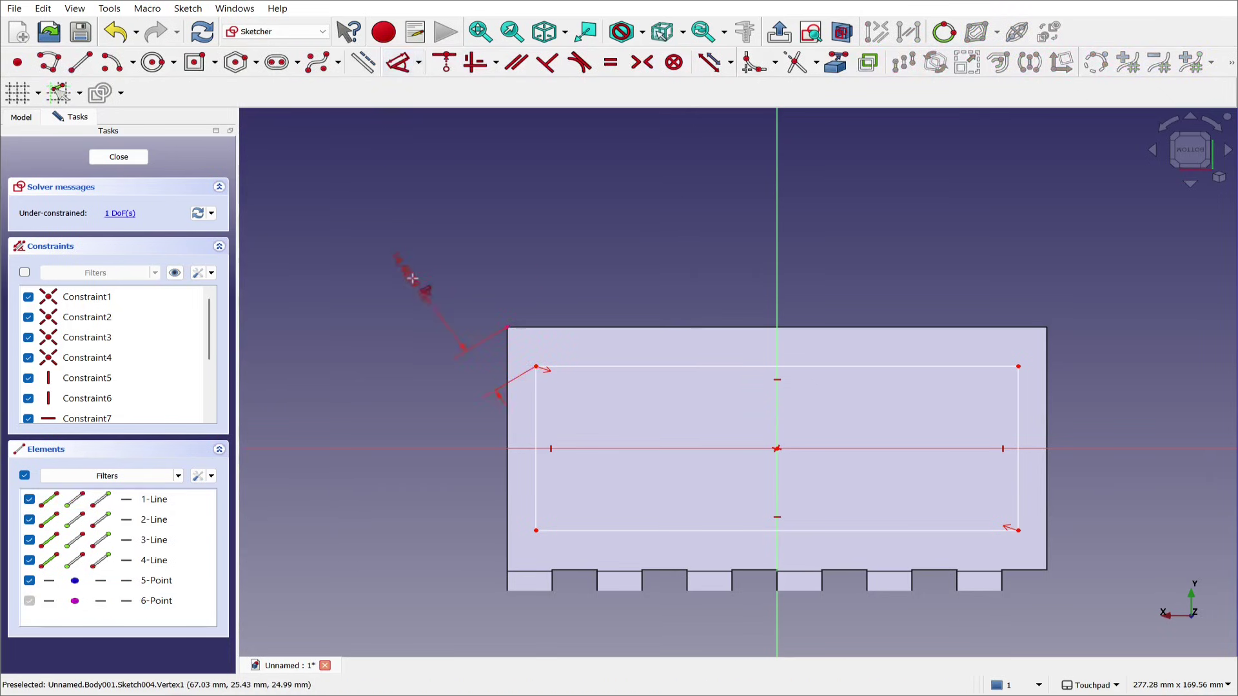
click(460, 351)
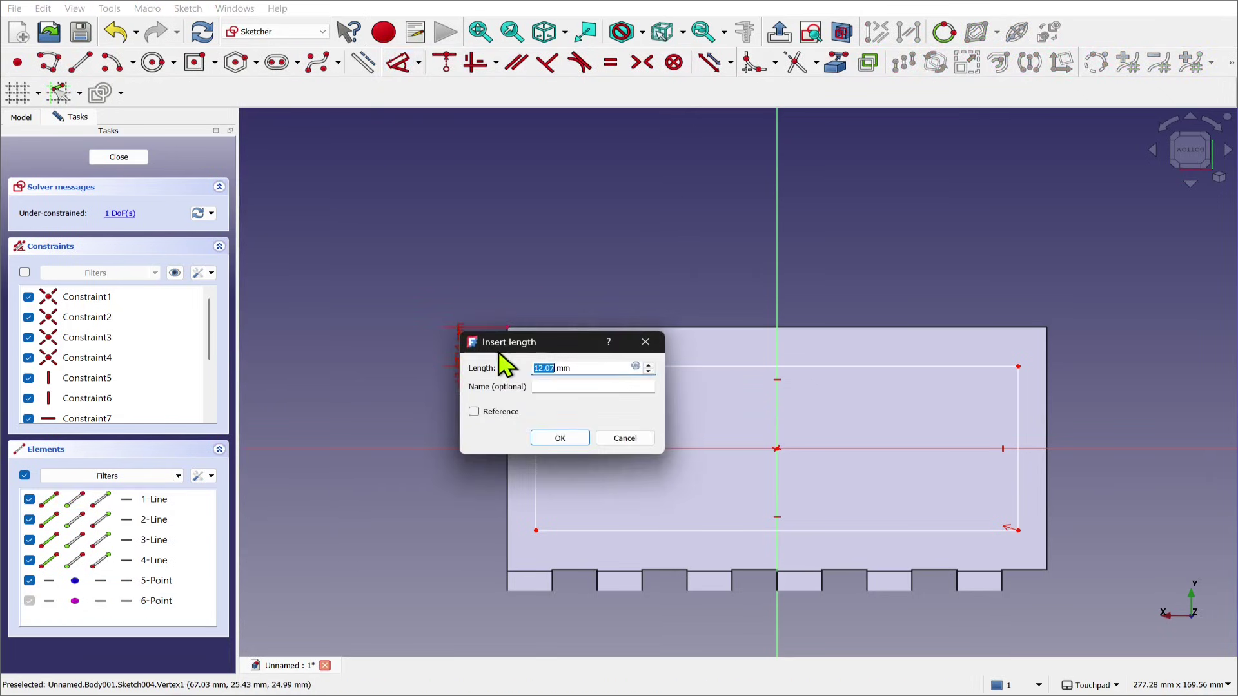
click(558, 439)
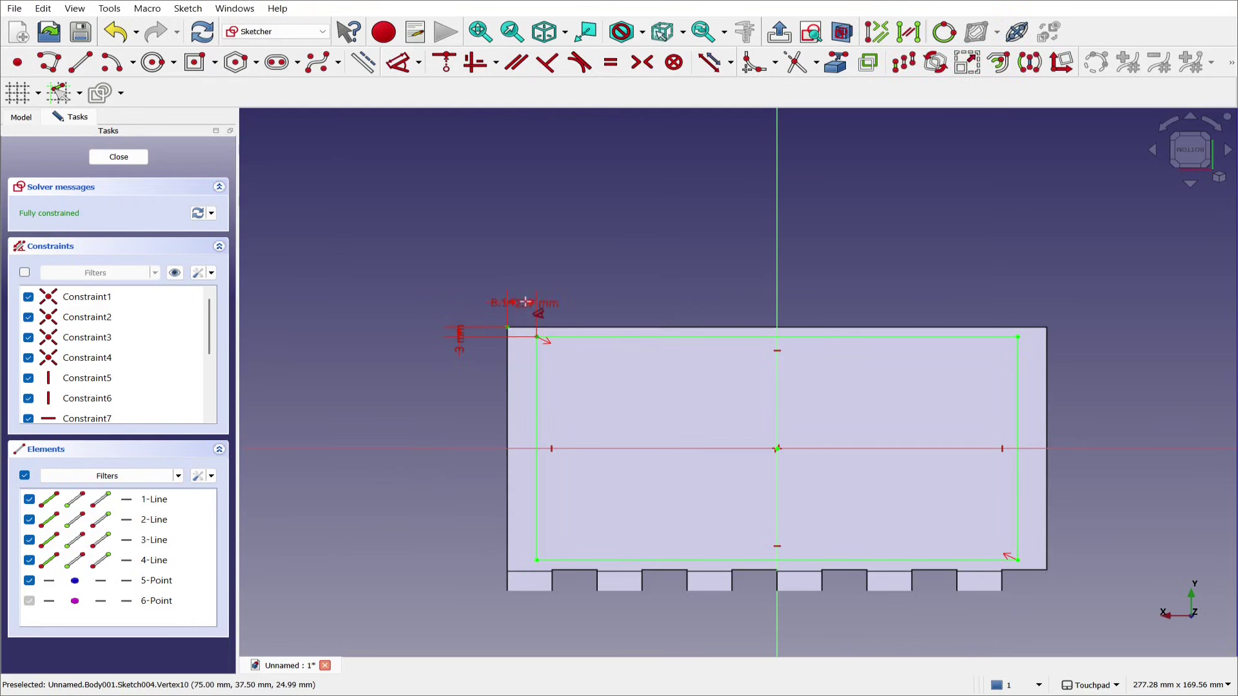
click(528, 297)
text(3)
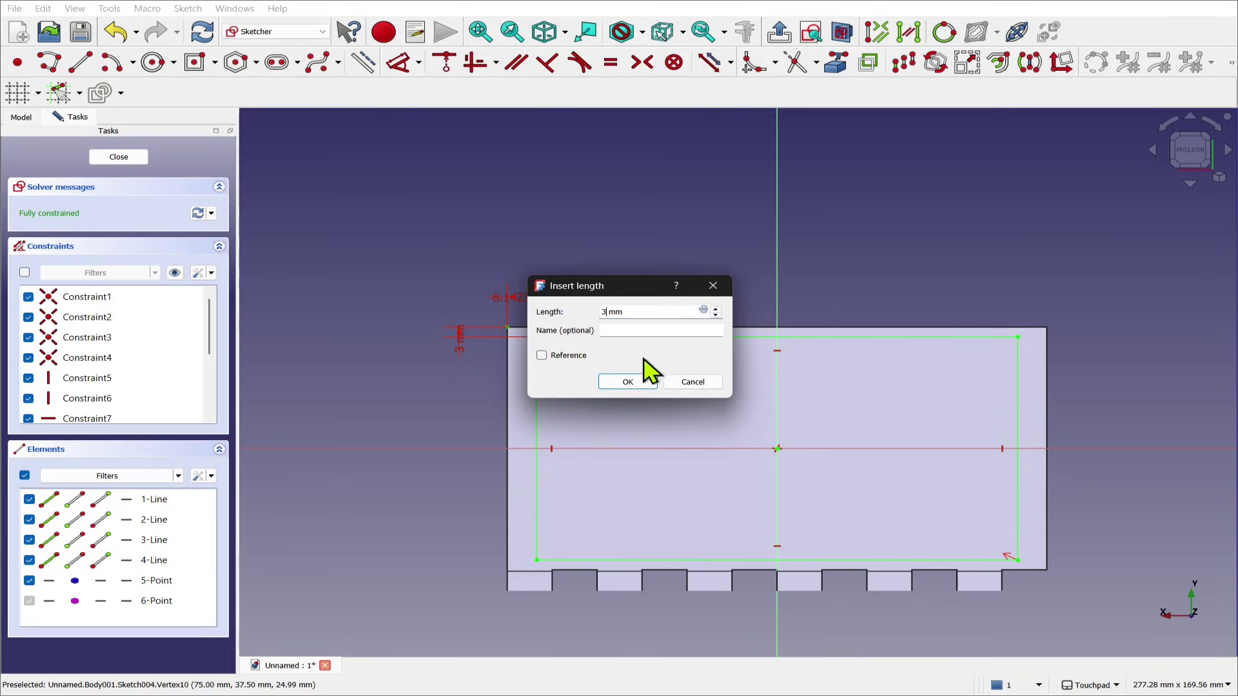
click(627, 383)
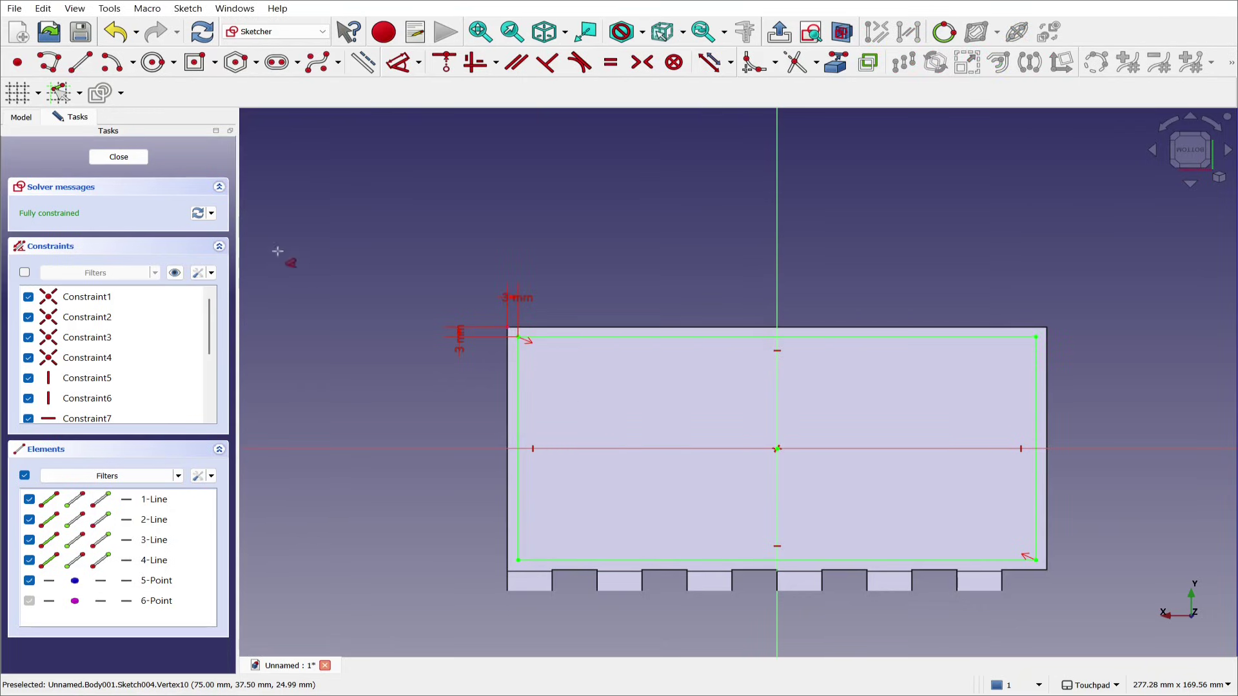
click(129, 160)
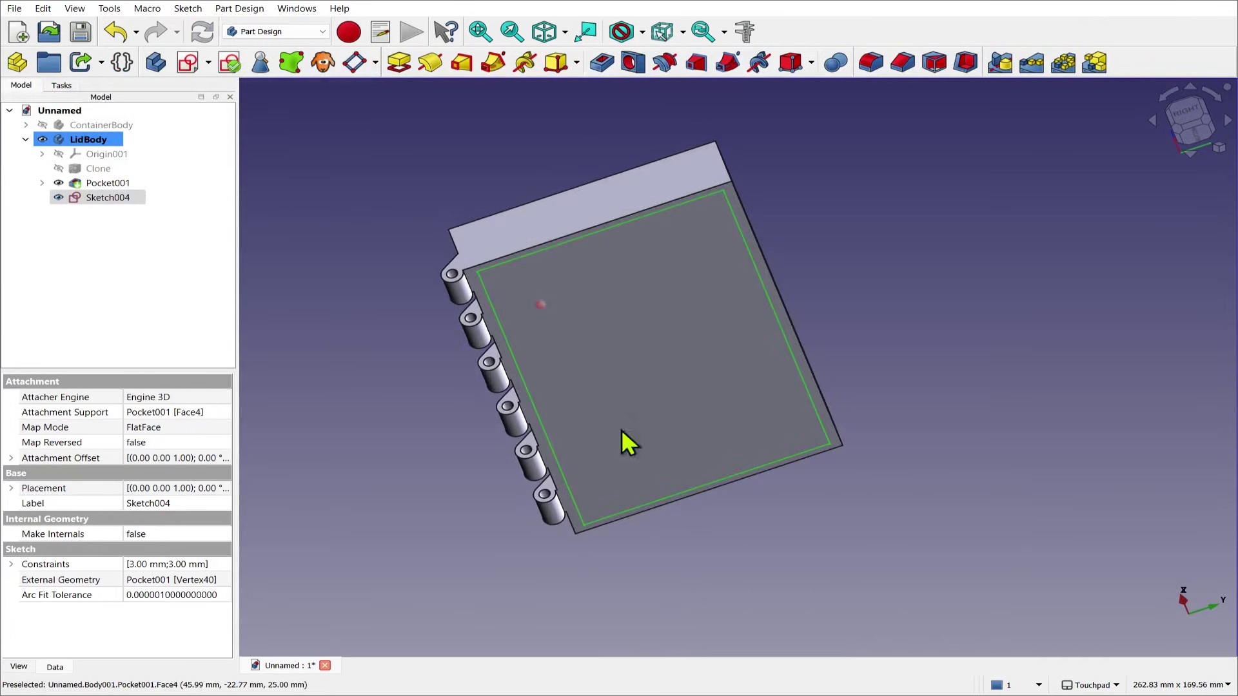
Pocket Sketch004 7 mm deep into the lid, checking the preview before confirming
click(90, 199)
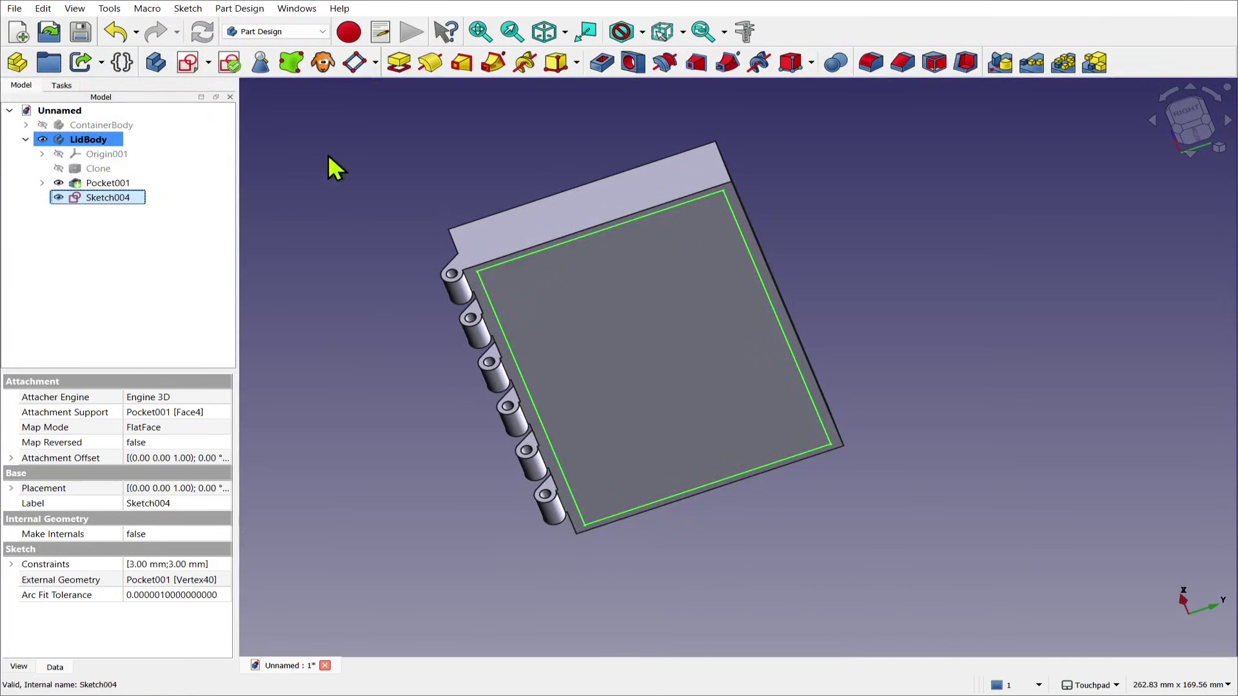
click(594, 69)
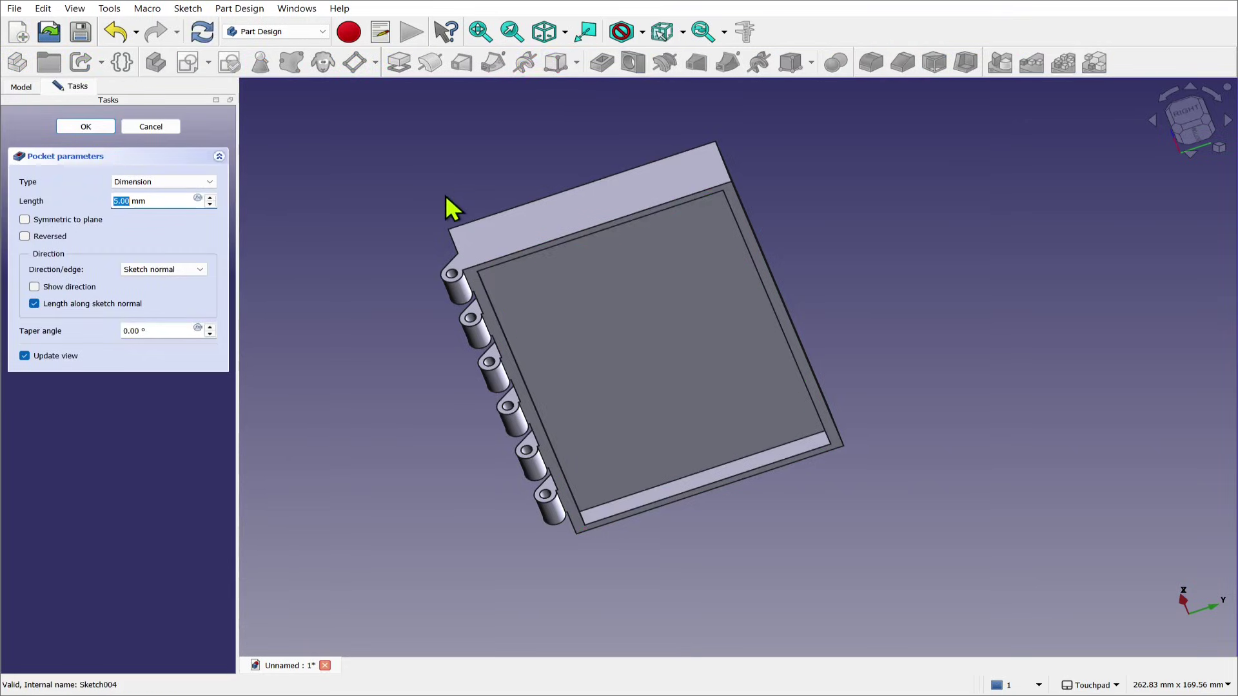
text(7)
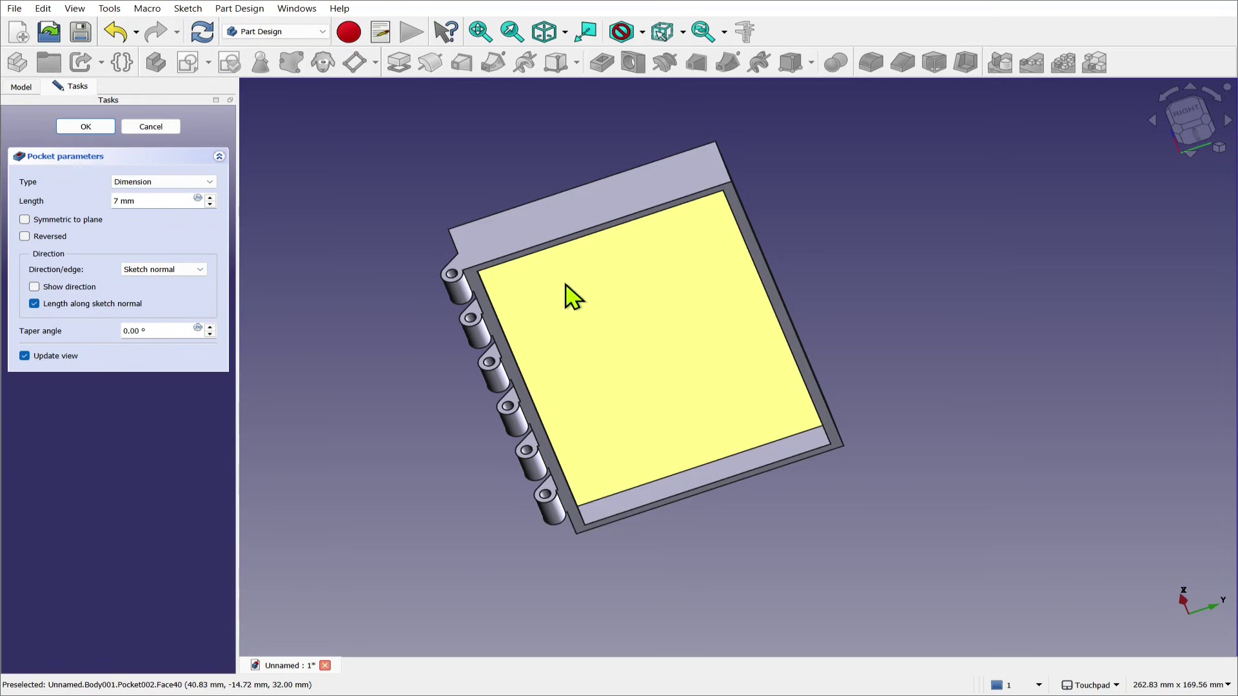
alt+drag(566, 296, 316, 201)
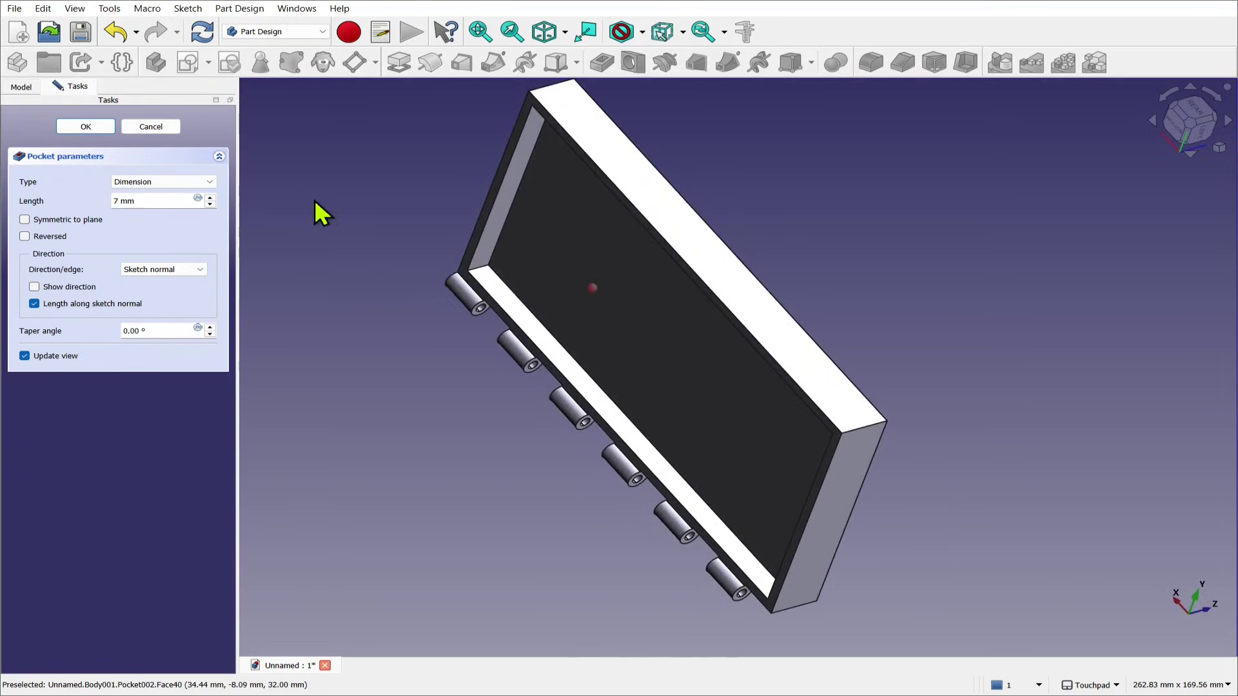
click(90, 128)
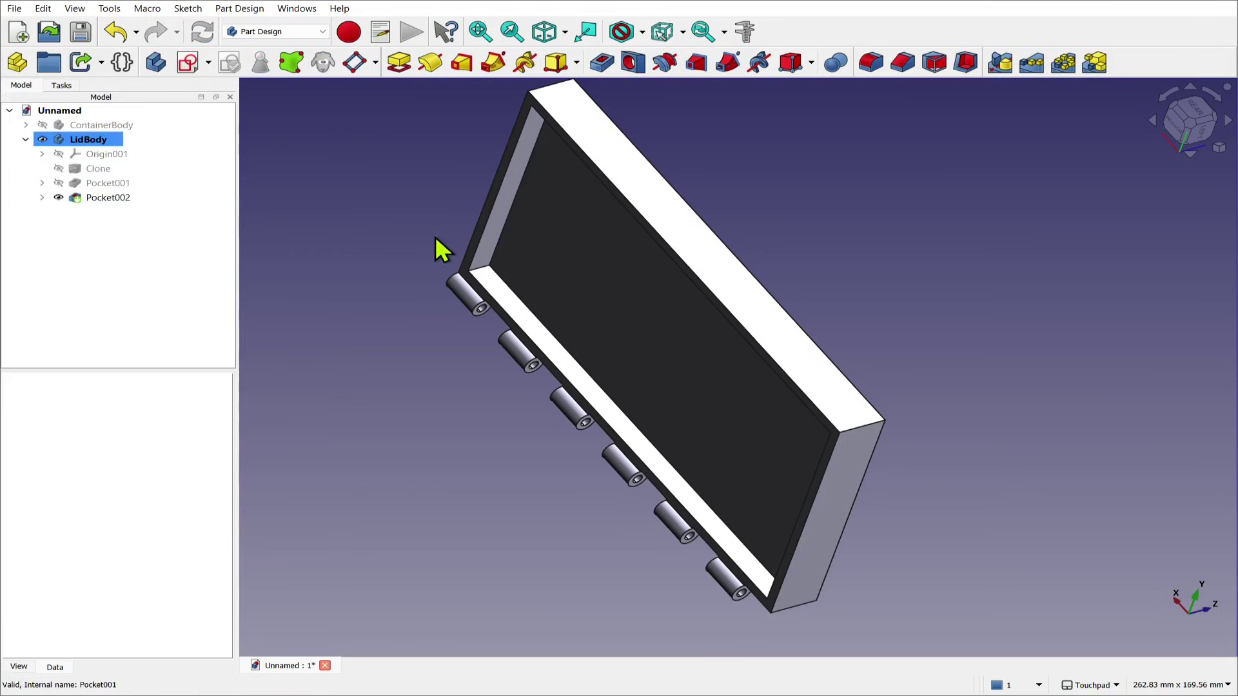
Show ContainerBody again and orbit out to view the lid seated on it
click(94, 125)
key(space)
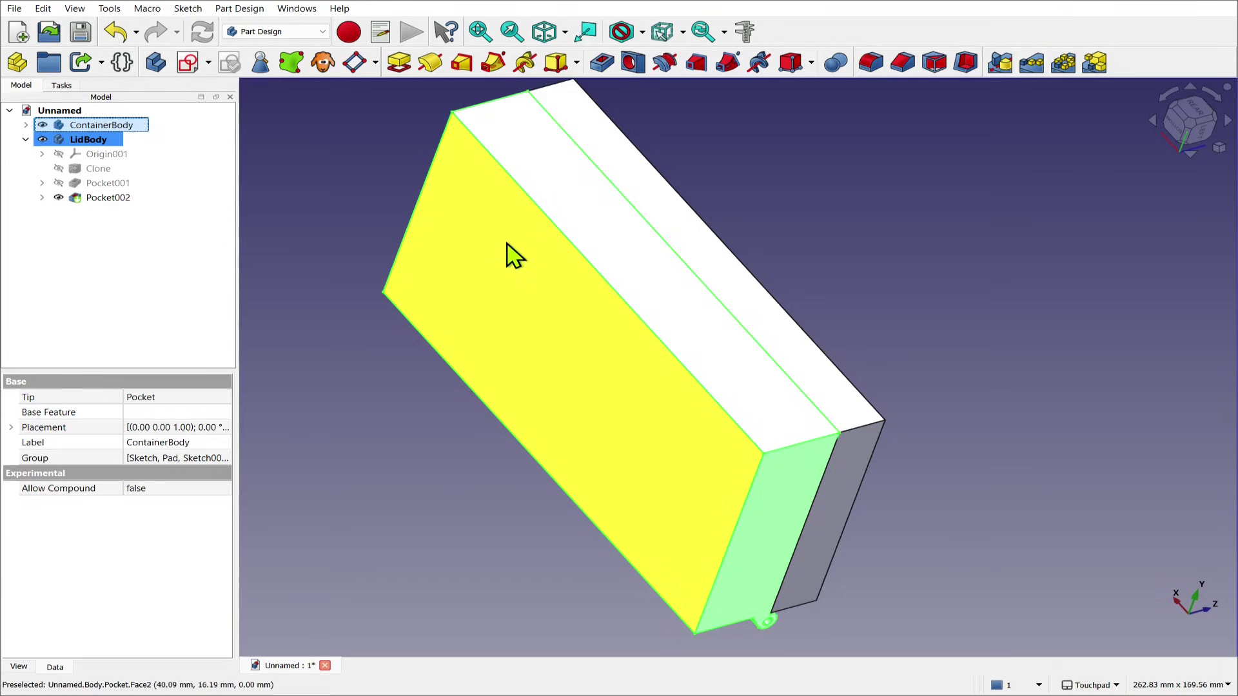
alt+drag(512, 256, 1044, 448)
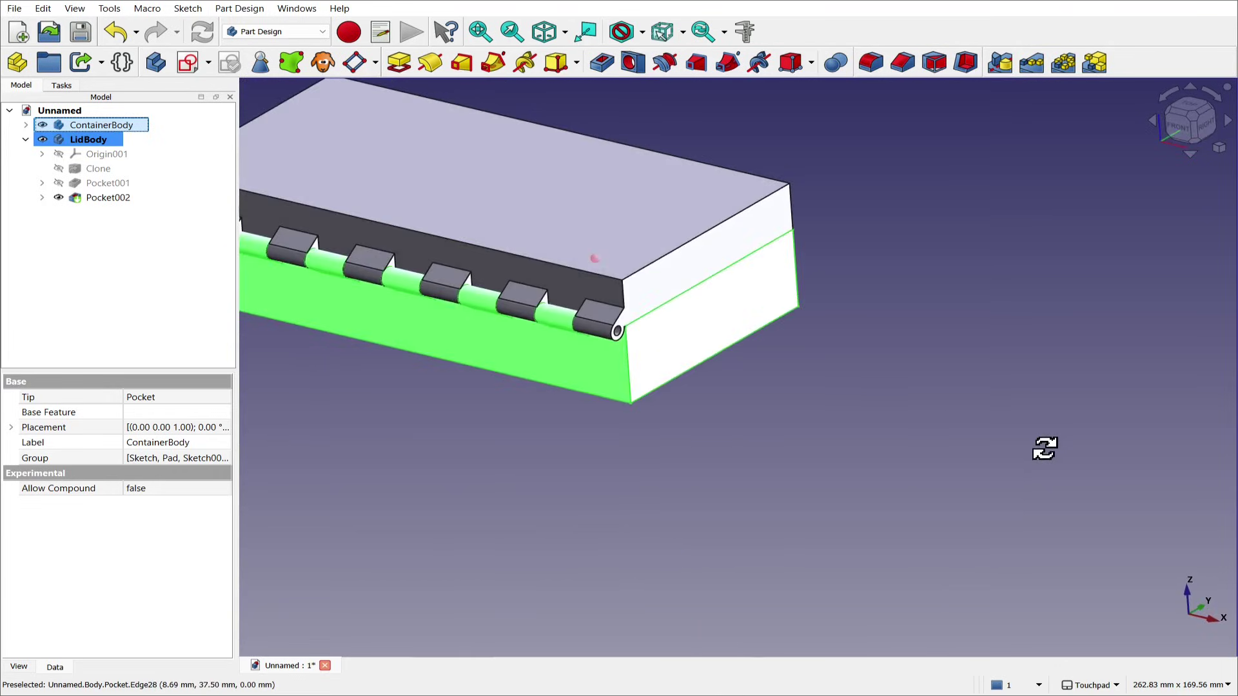
scroll(774, 442, down, 3)
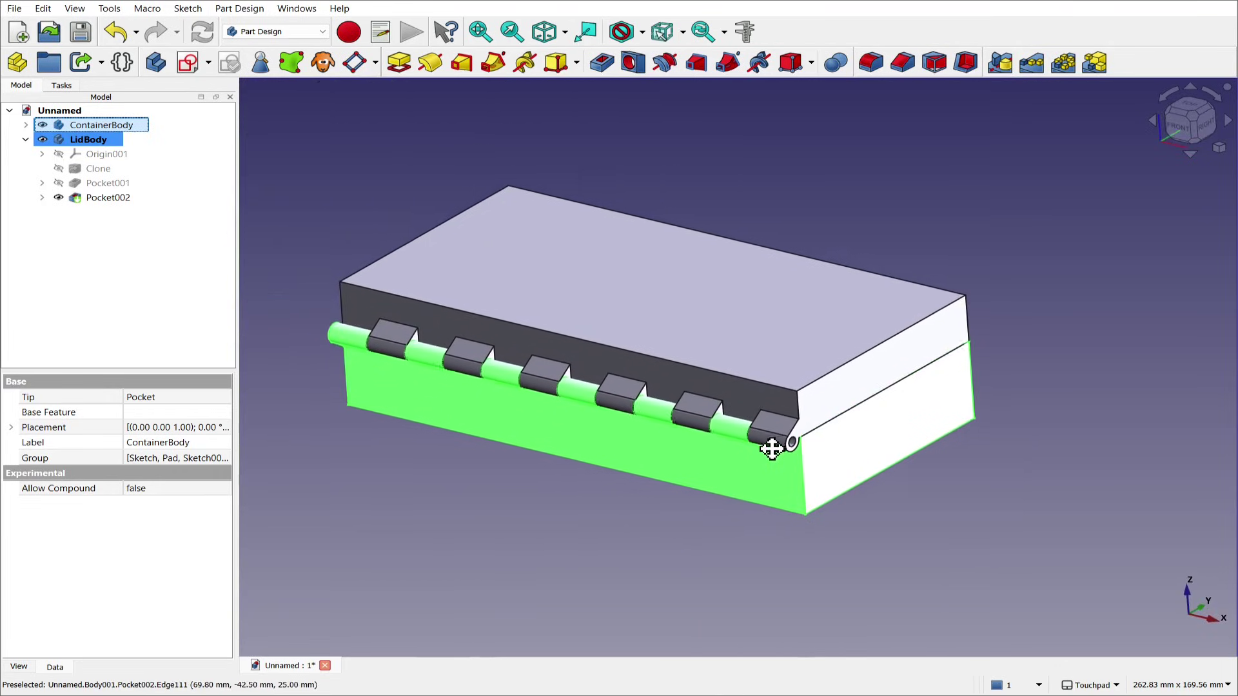
Select the lid's top face and bring up its context options
click(560, 484)
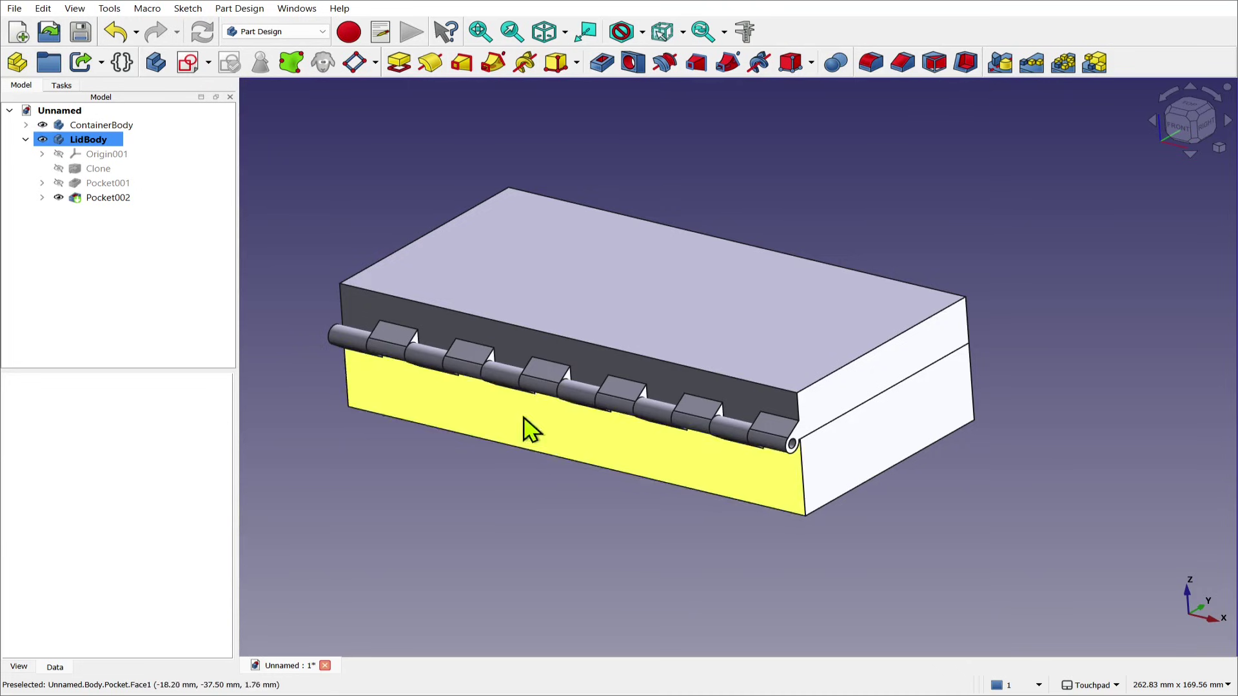
click(611, 285)
right_click(611, 286)
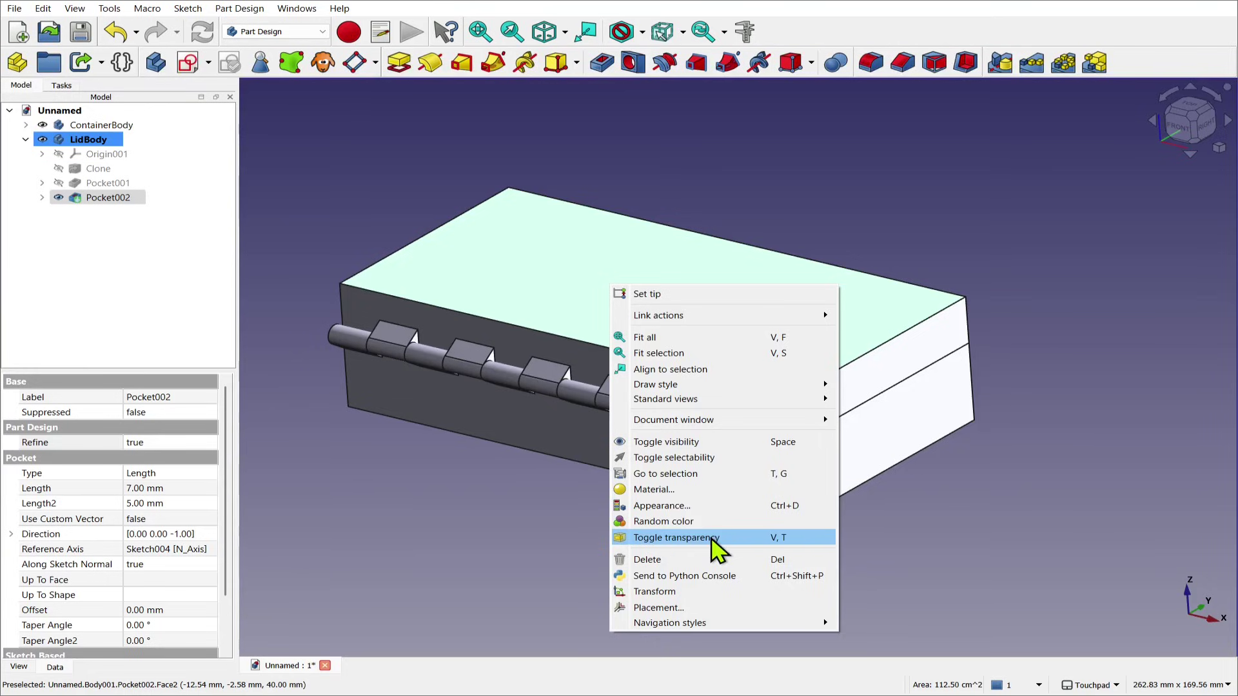
Make the lid transparent to expose the interleaved hinge knuckles
click(712, 539)
mouse_move(663, 500)
alt+mouse_down()
mouse_move(684, 476)
mouse_move(563, 525)
mouse_move(525, 486)
mouse_move(578, 506)
mouse_move(691, 498)
mouse_move(664, 505)
alt+mouse_up()
scroll(629, 397, up, 5)
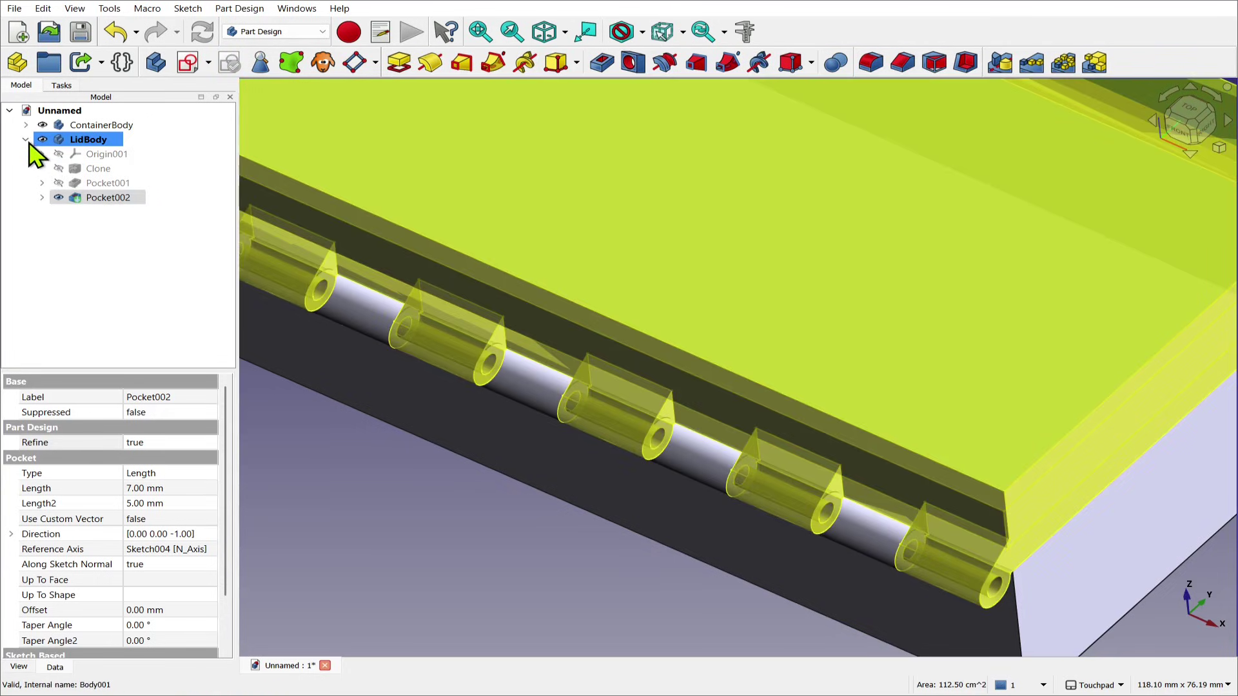
Activate ContainerBody and compare Pad001 against Pocket visibility, ending with Pocket shown
double_click(97, 126)
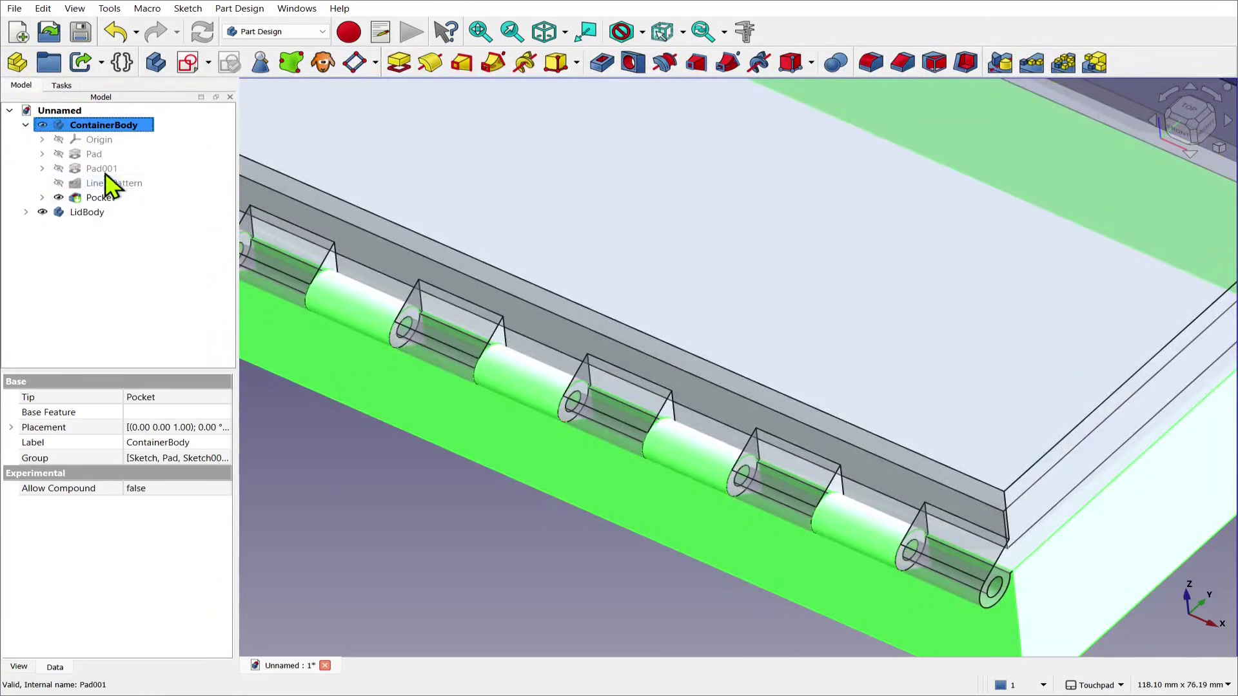
click(101, 169)
key(space)
scroll(553, 290, down, 10)
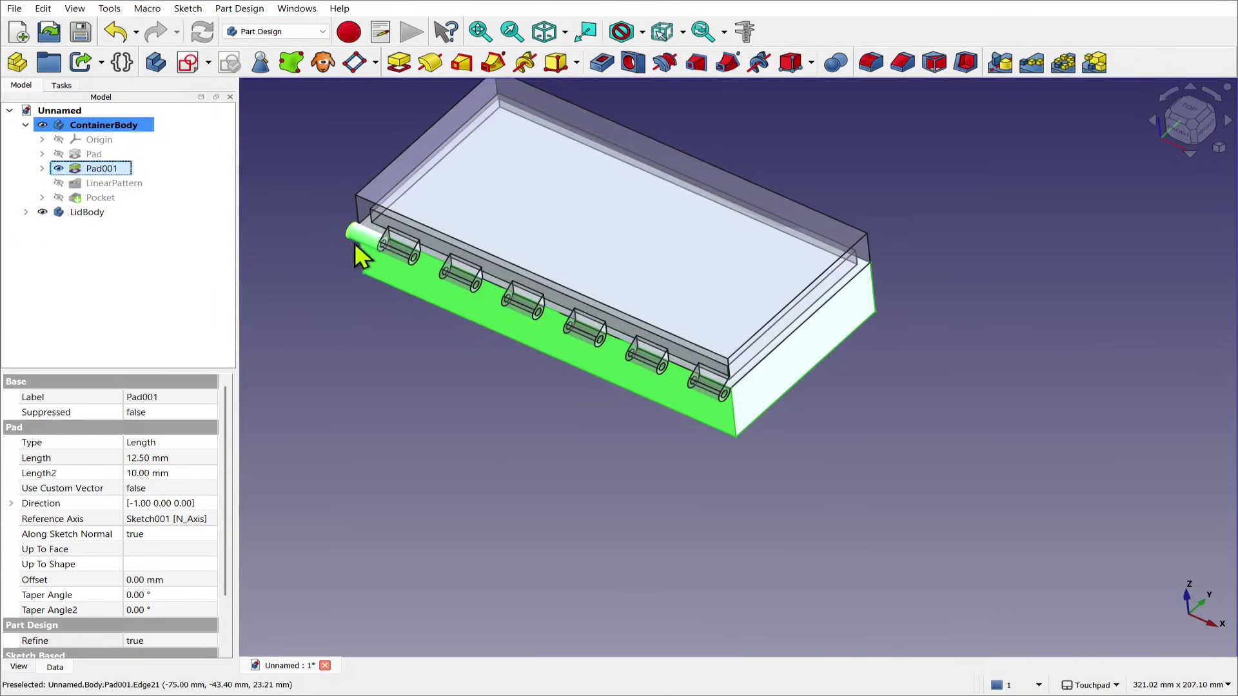
scroll(367, 241, up, 2)
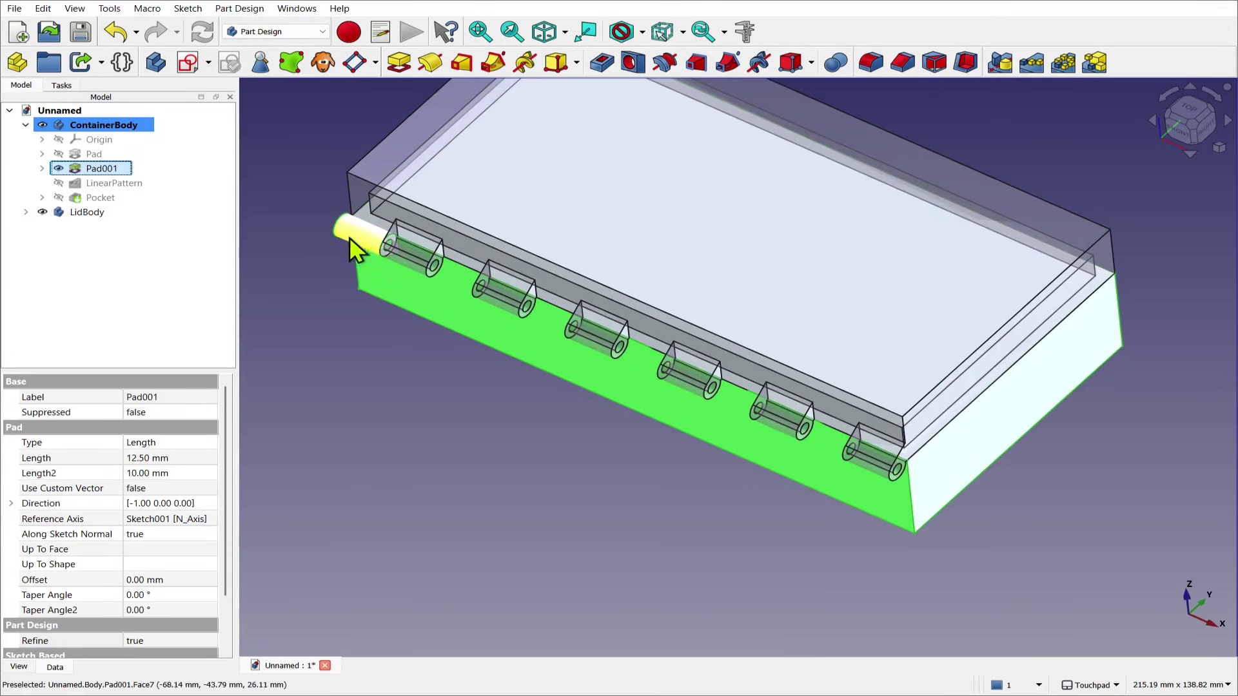
click(94, 198)
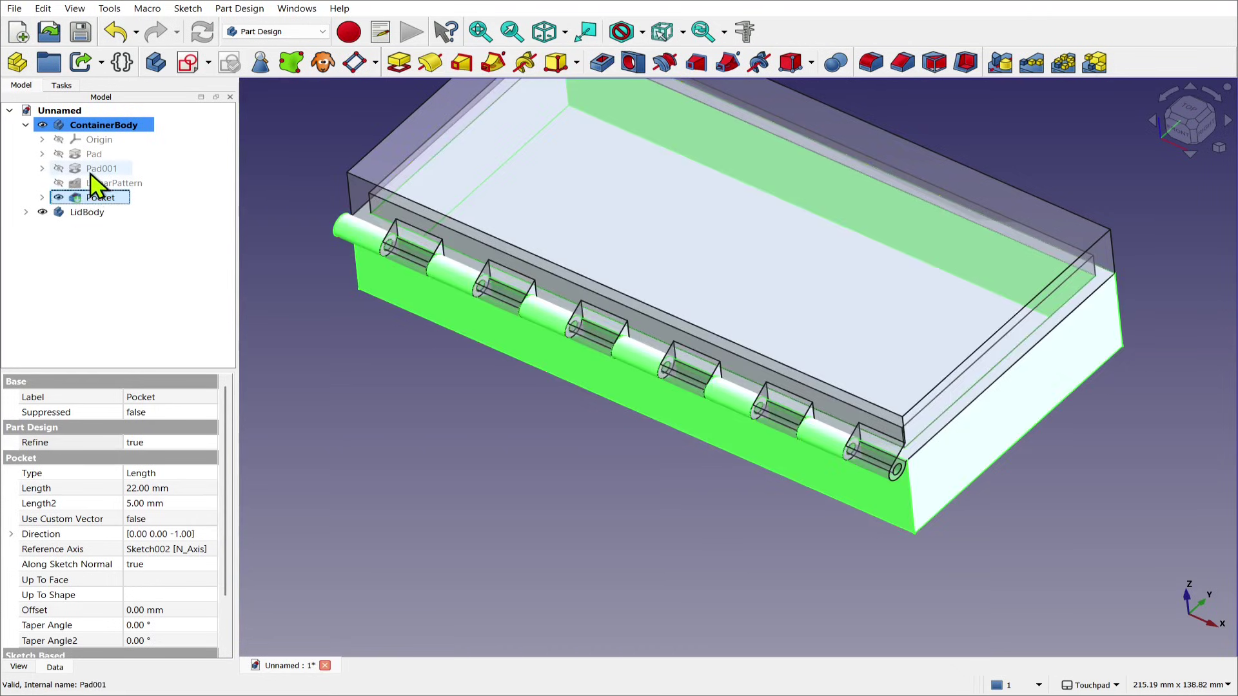
click(93, 170)
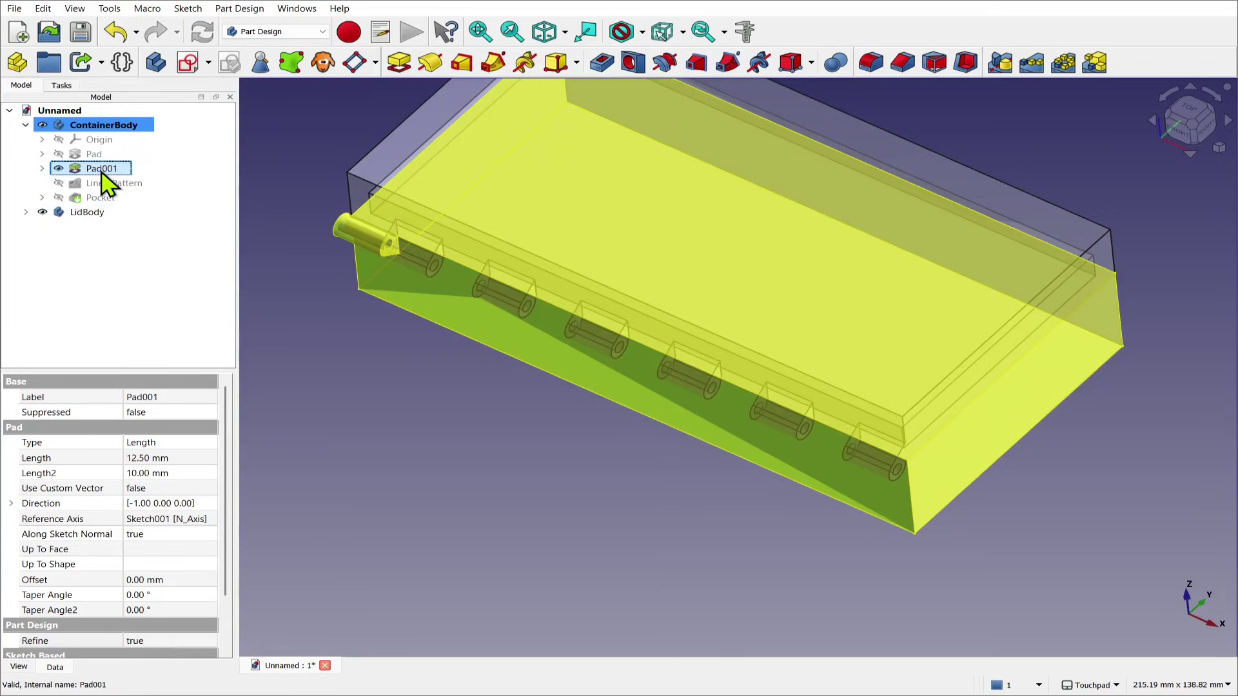
click(103, 198)
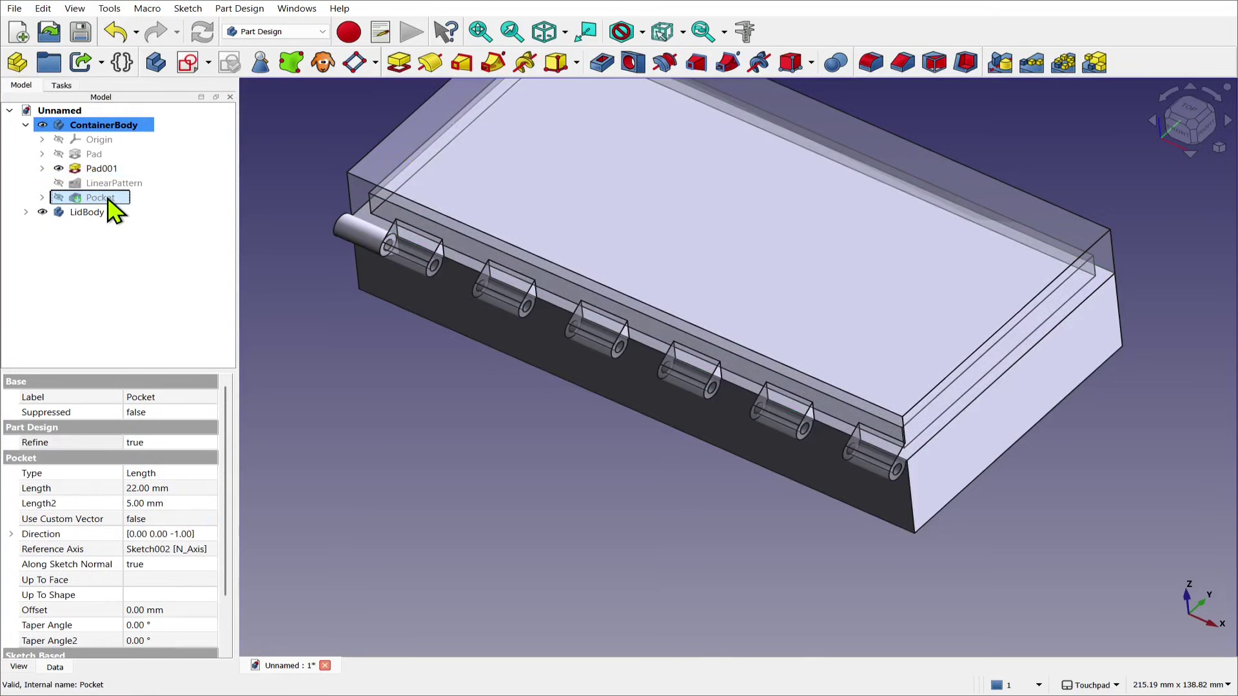
key(space)
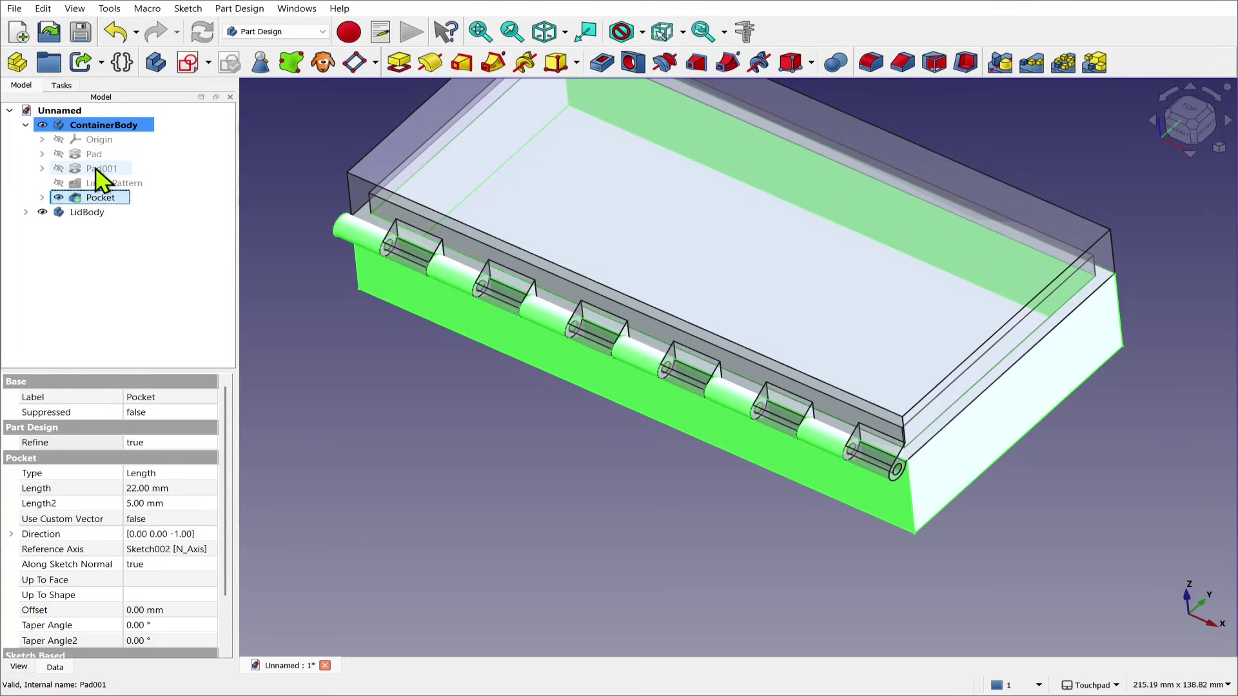
click(97, 169)
Change Pad001's reversed length to 12.45 mm and inspect the knuckles
double_click(107, 169)
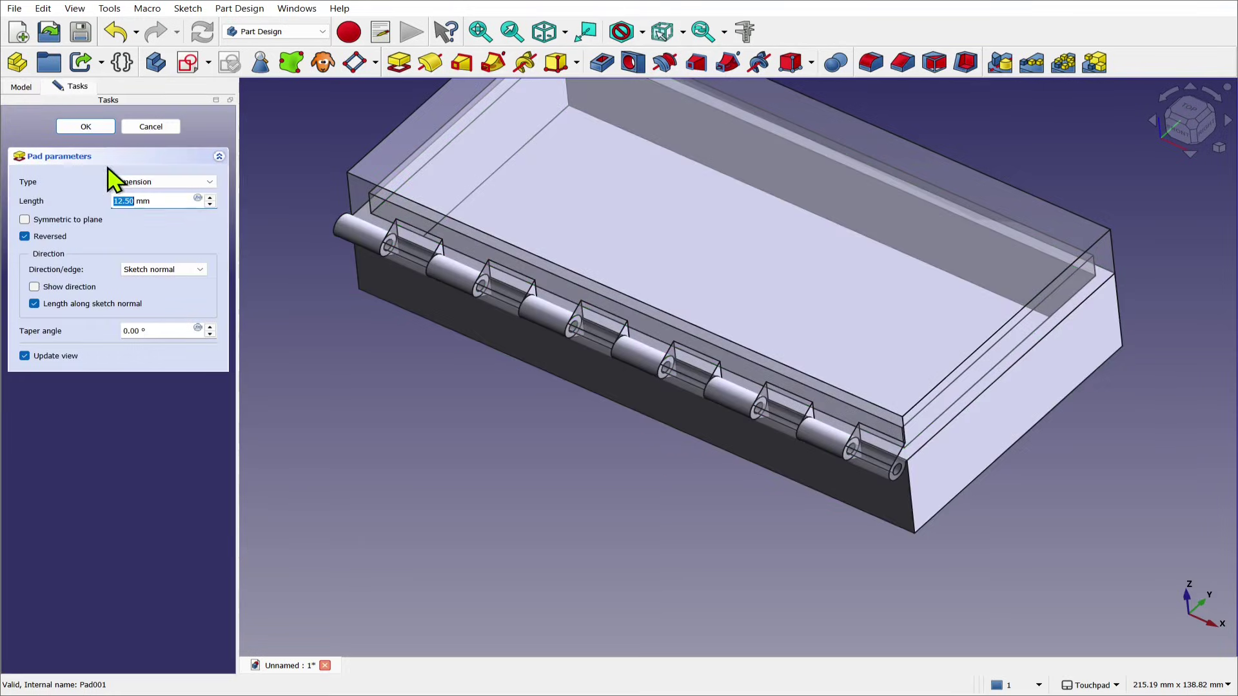
scroll(370, 217, up, 3)
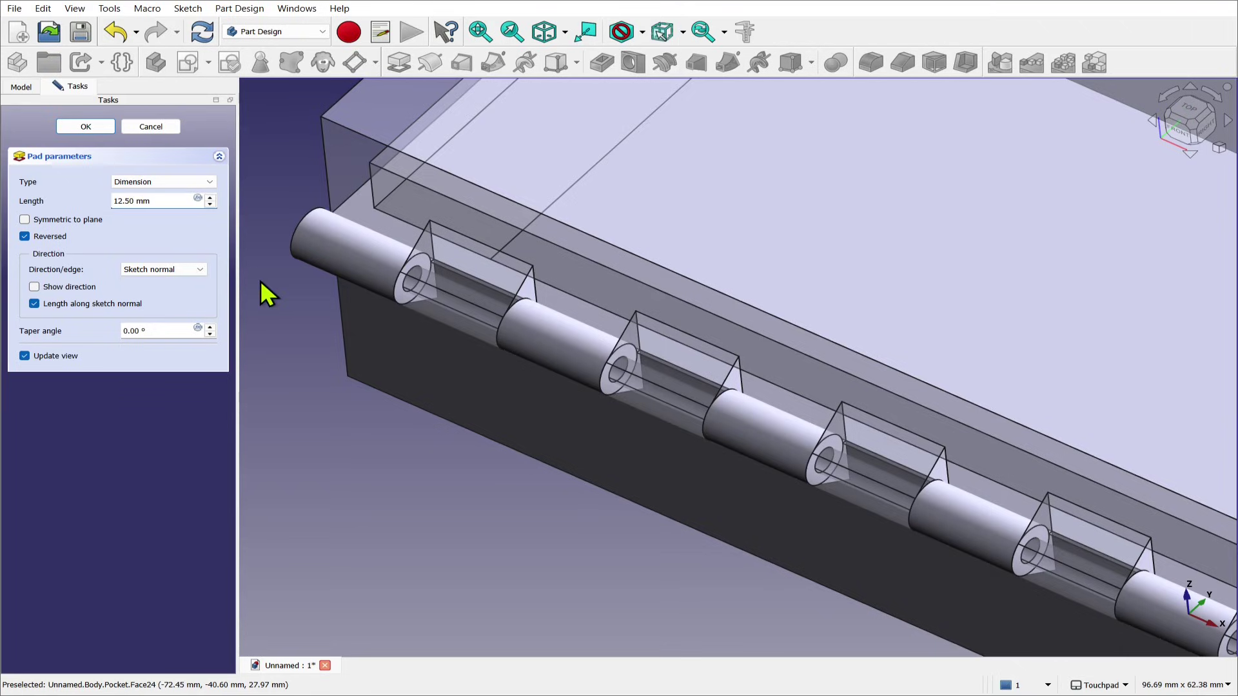
key(BackSpace)
key(BackSpace)
text(45)
key(Return)
alt+drag(264, 282, 369, 282)
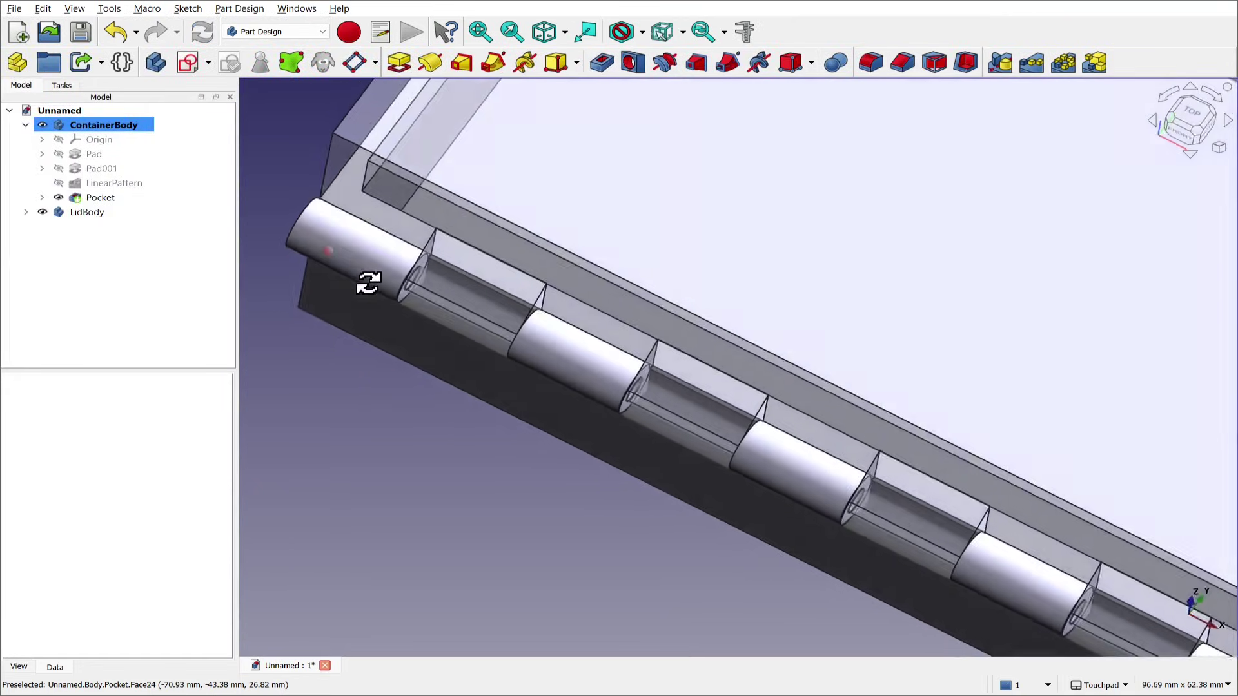
scroll(412, 293, up, 10)
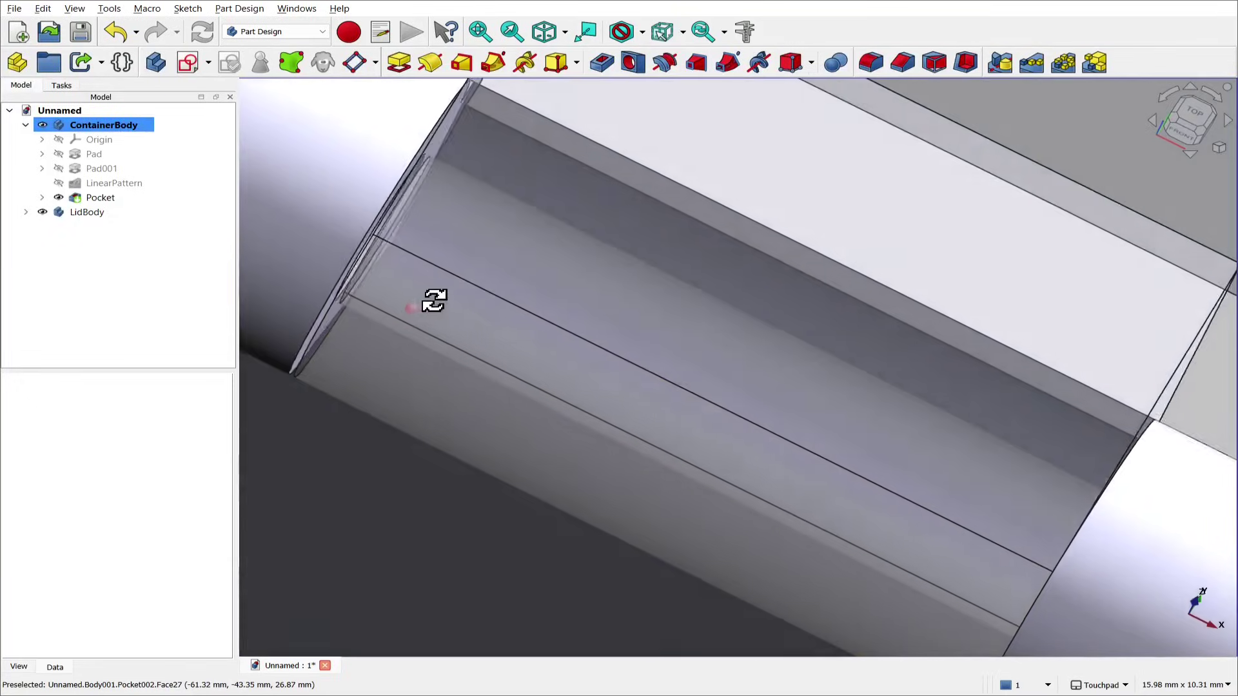
scroll(434, 300, down, 5)
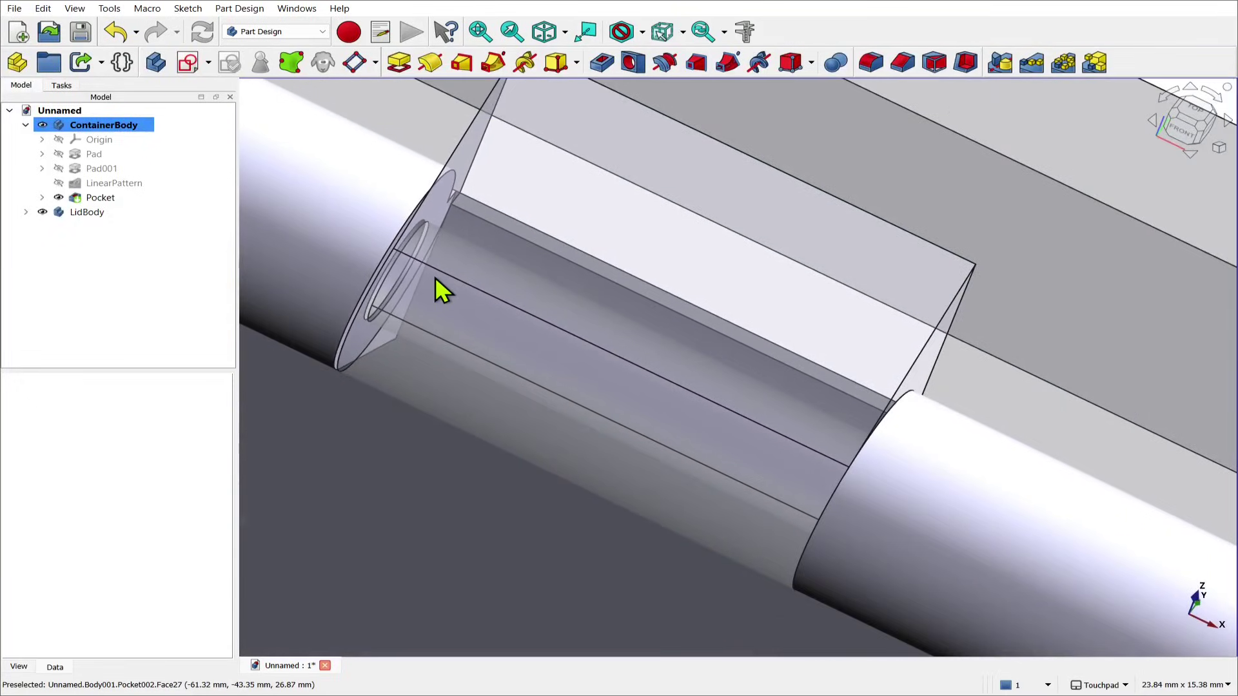
scroll(587, 380, down, 9)
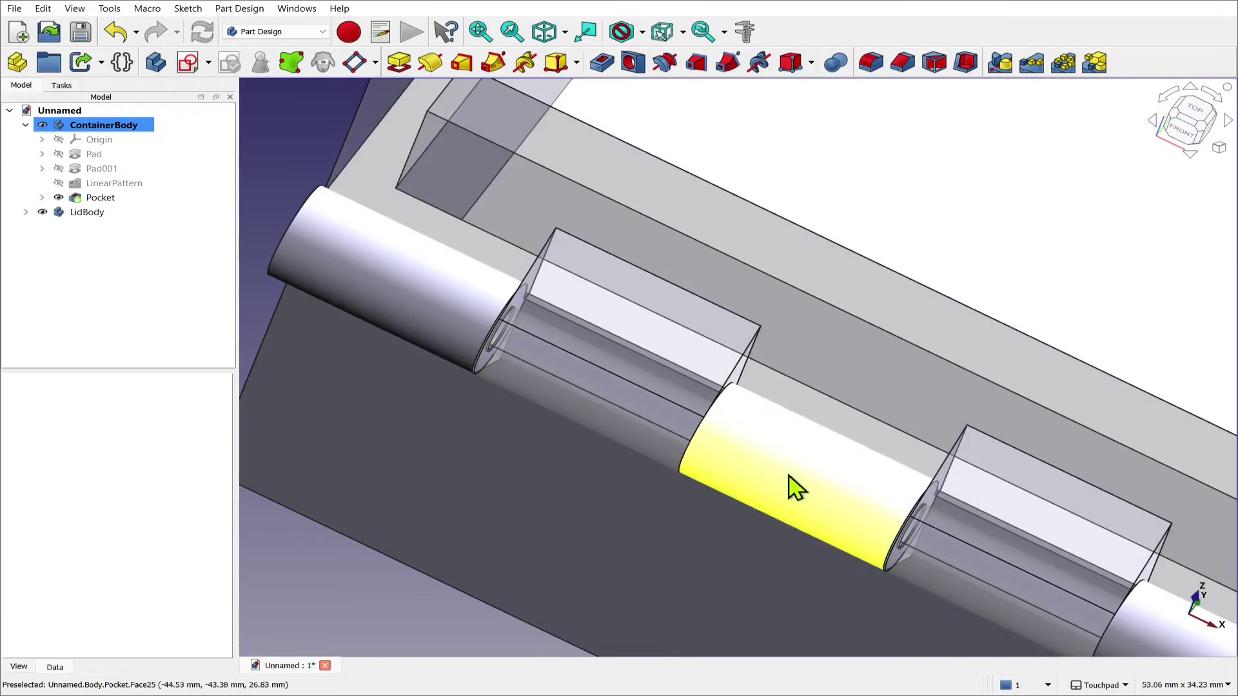
scroll(794, 488, down, 5)
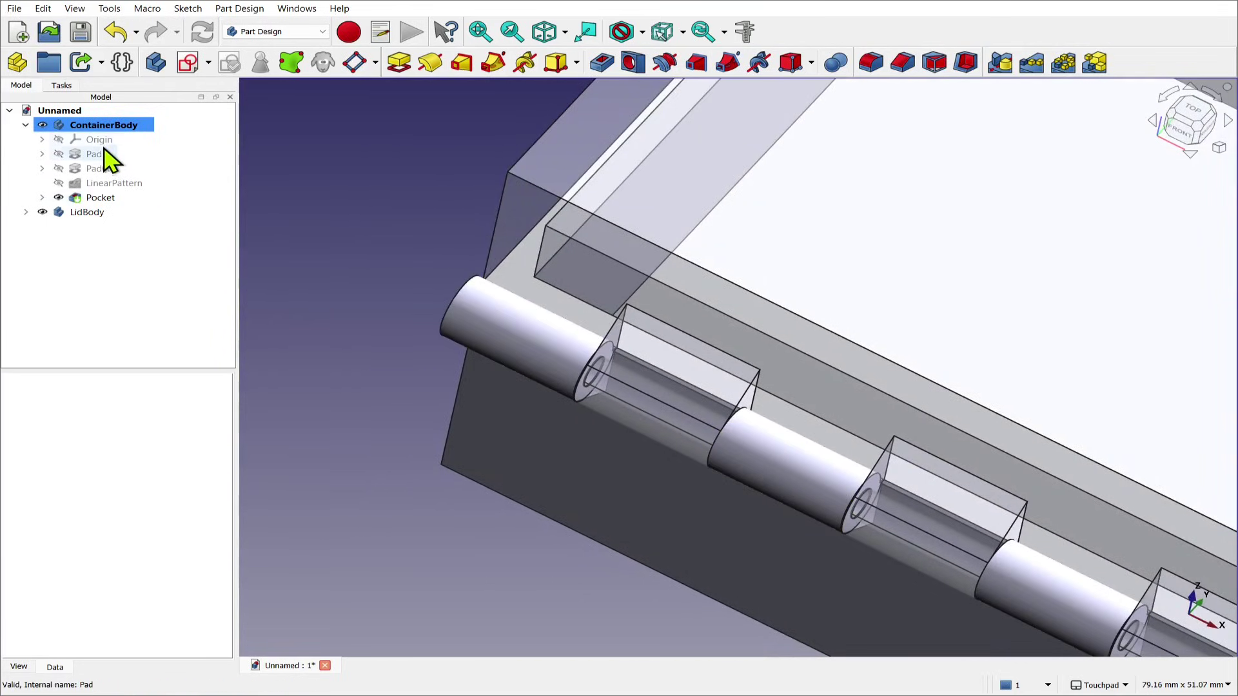
Reopen Pad001, recompute, and accept the reversed pad at 12.40 mm
double_click(98, 169)
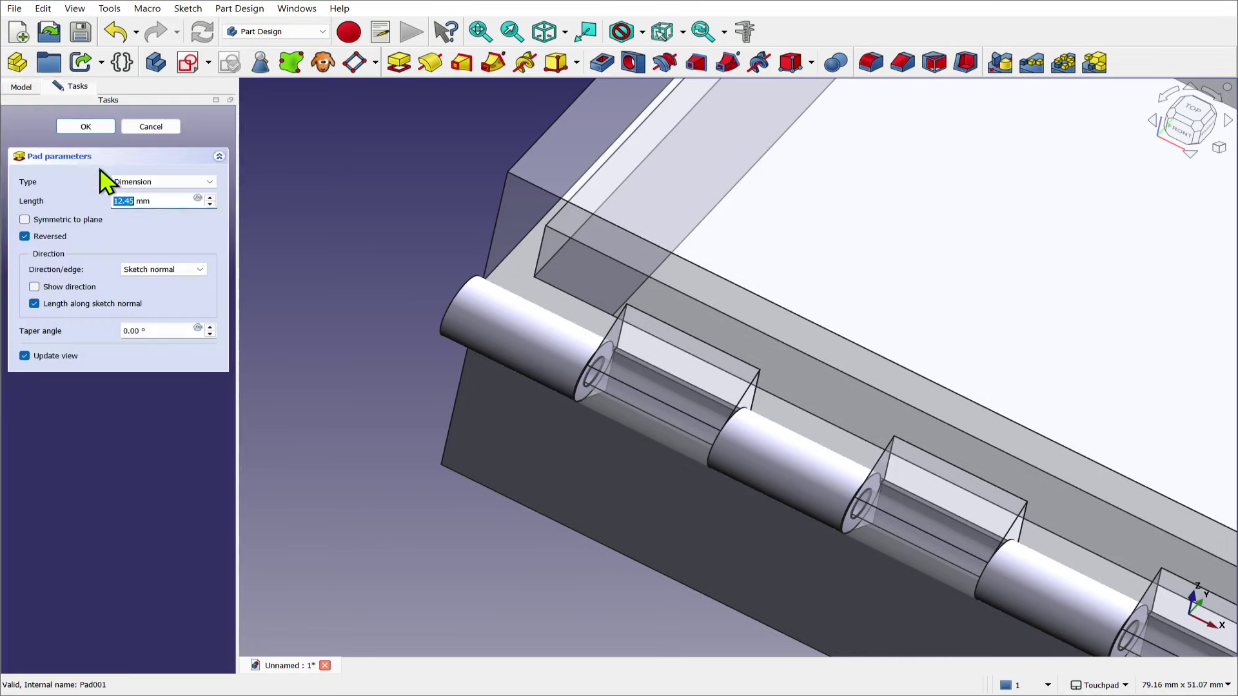
click(129, 201)
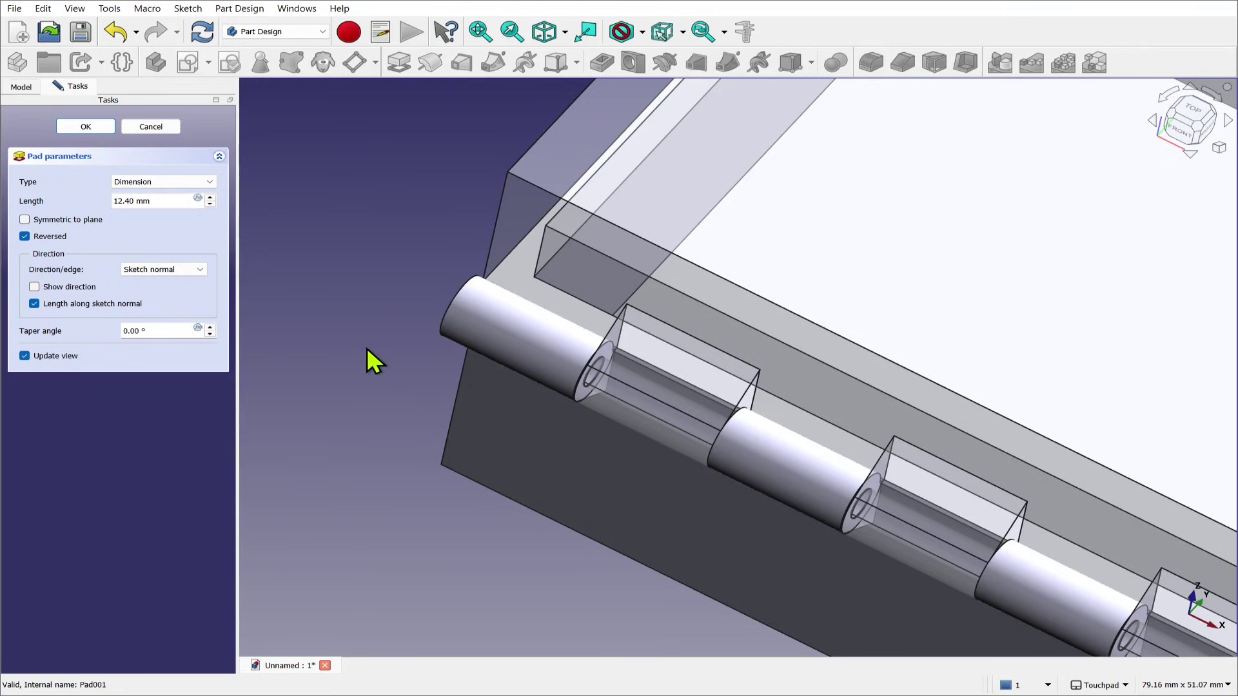
scroll(605, 396, up, 8)
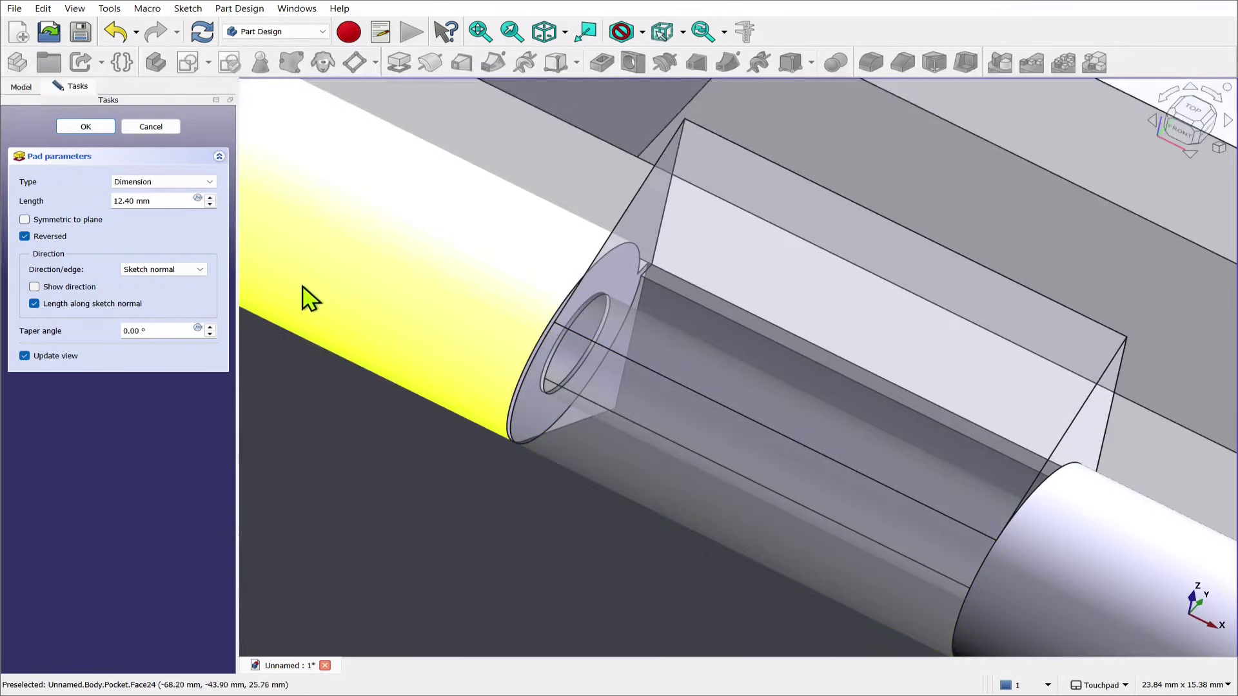
click(200, 35)
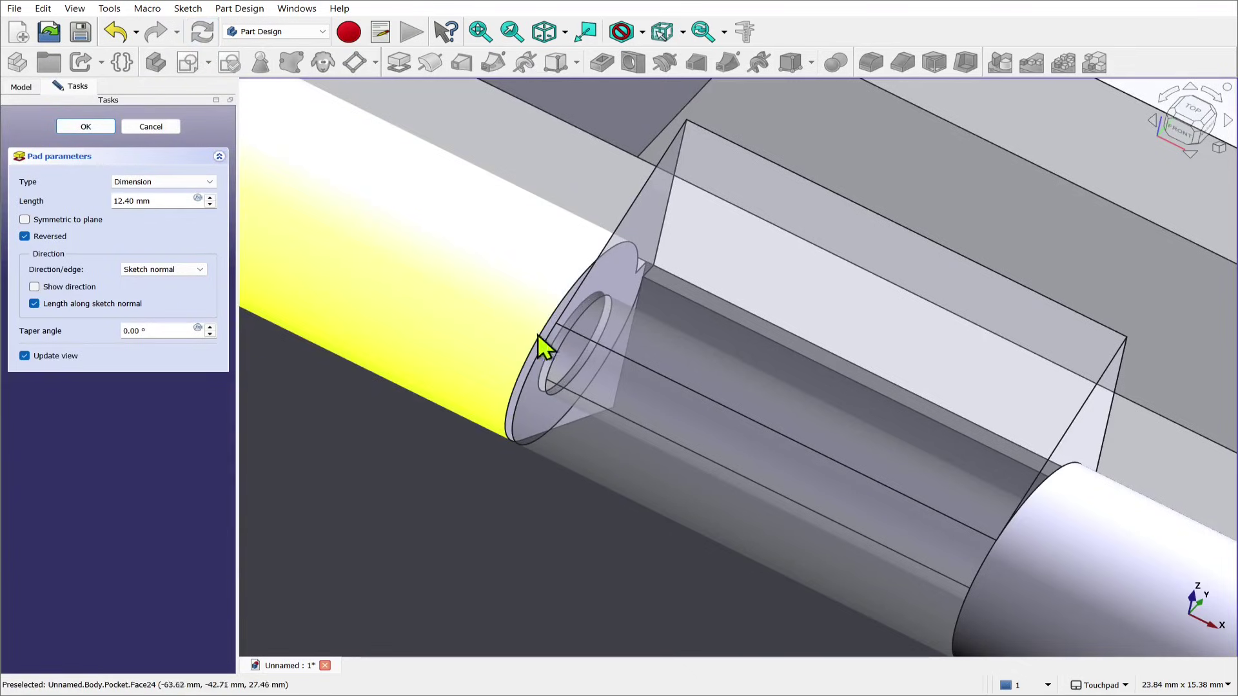
scroll(541, 337, down, 6)
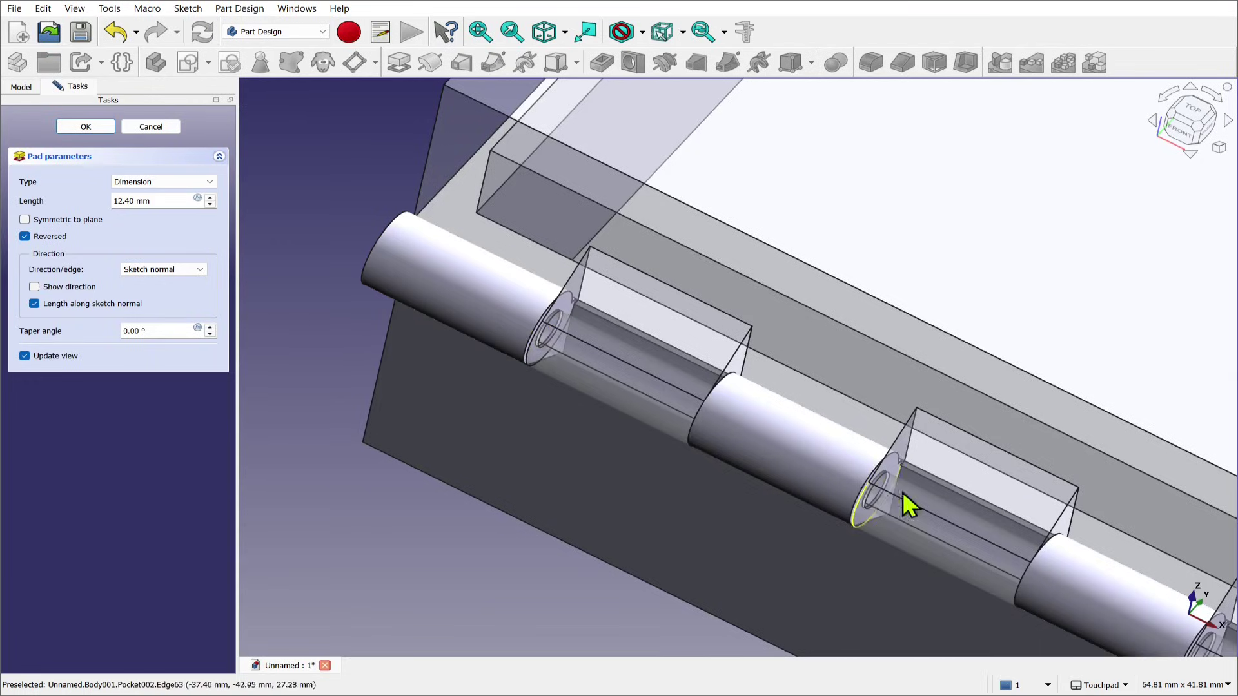
scroll(900, 495, up, 3)
scroll(742, 451, down, 5)
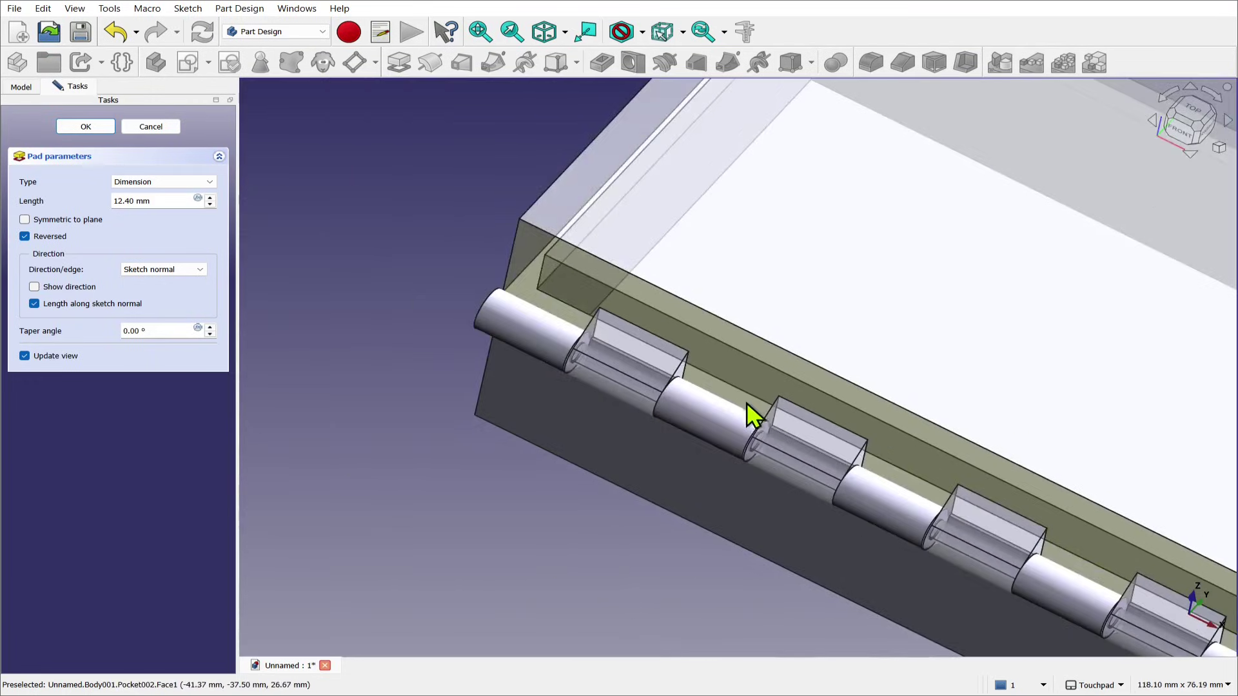
scroll(748, 416, down, 4)
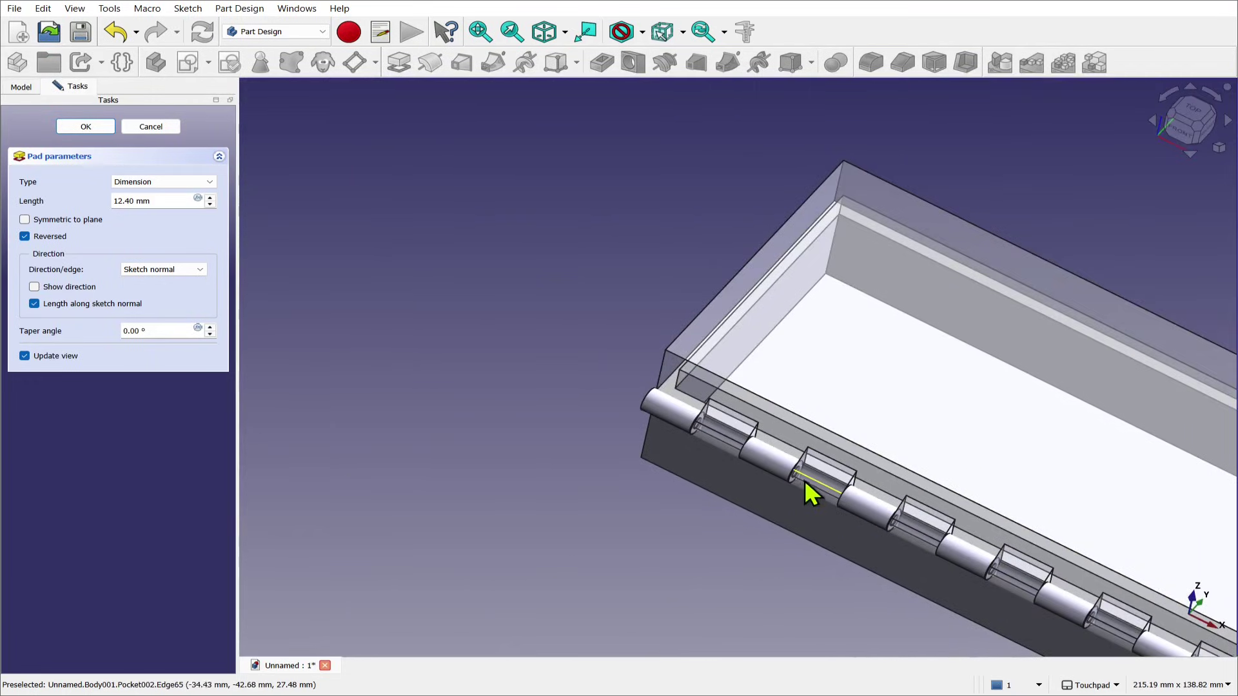
scroll(786, 489, down, 4)
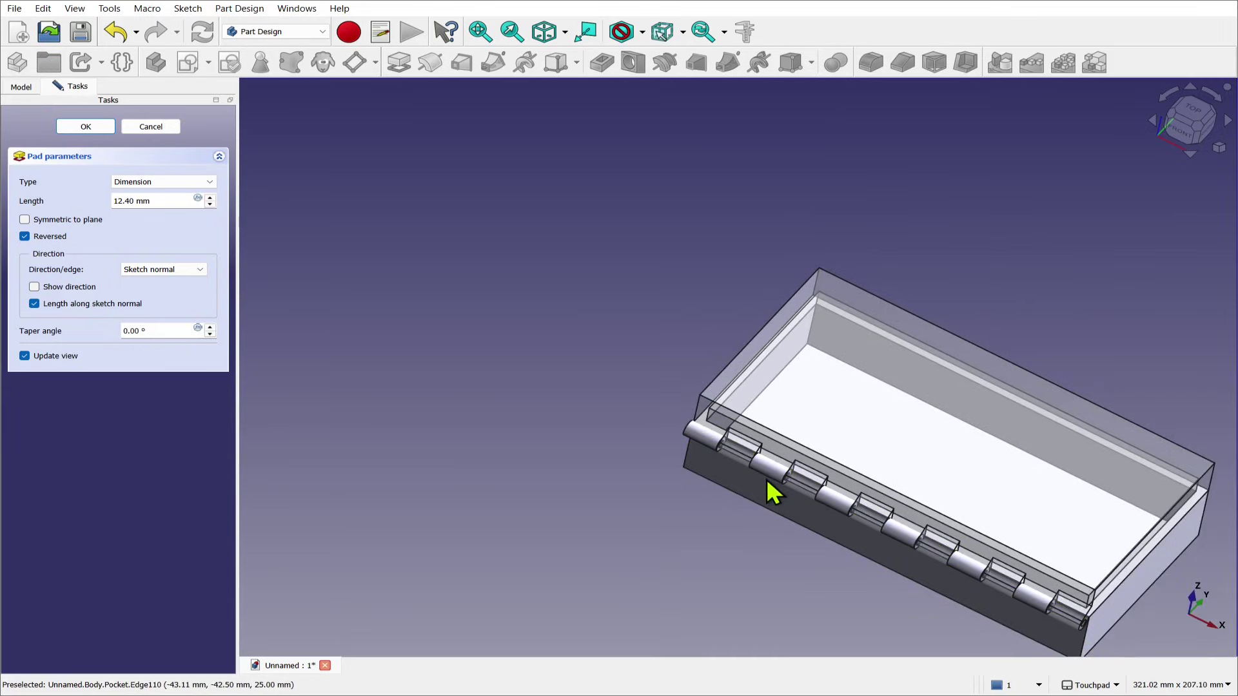
click(86, 127)
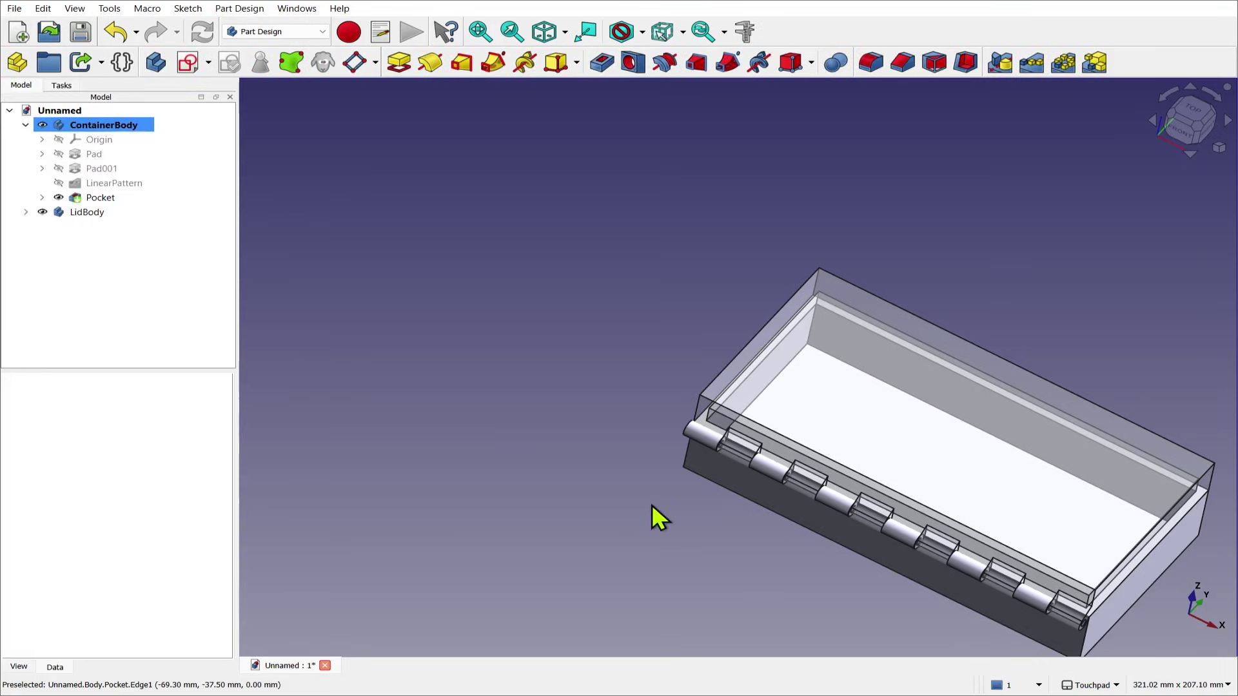
Bring the hinge edge into view and open the LinearPattern's parameters
middle_drag(710, 494, 913, 588)
scroll(802, 525, up, 10)
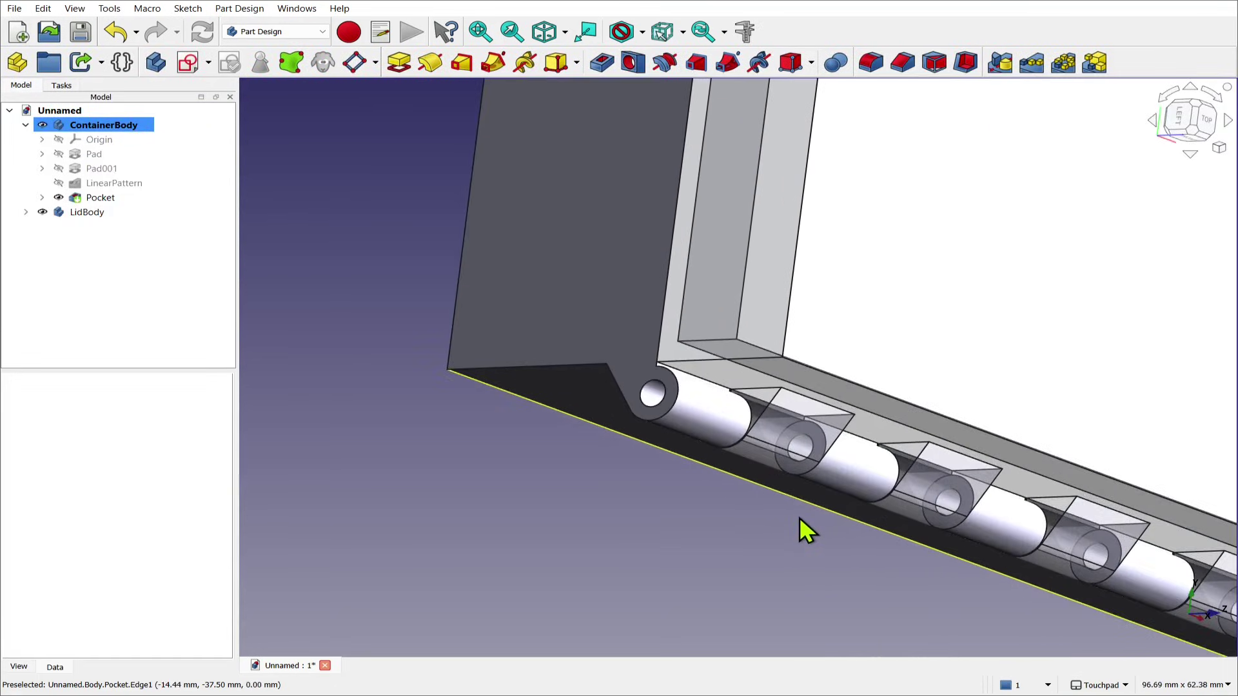
middle_drag(802, 525, 696, 423)
scroll(696, 423, down, 8)
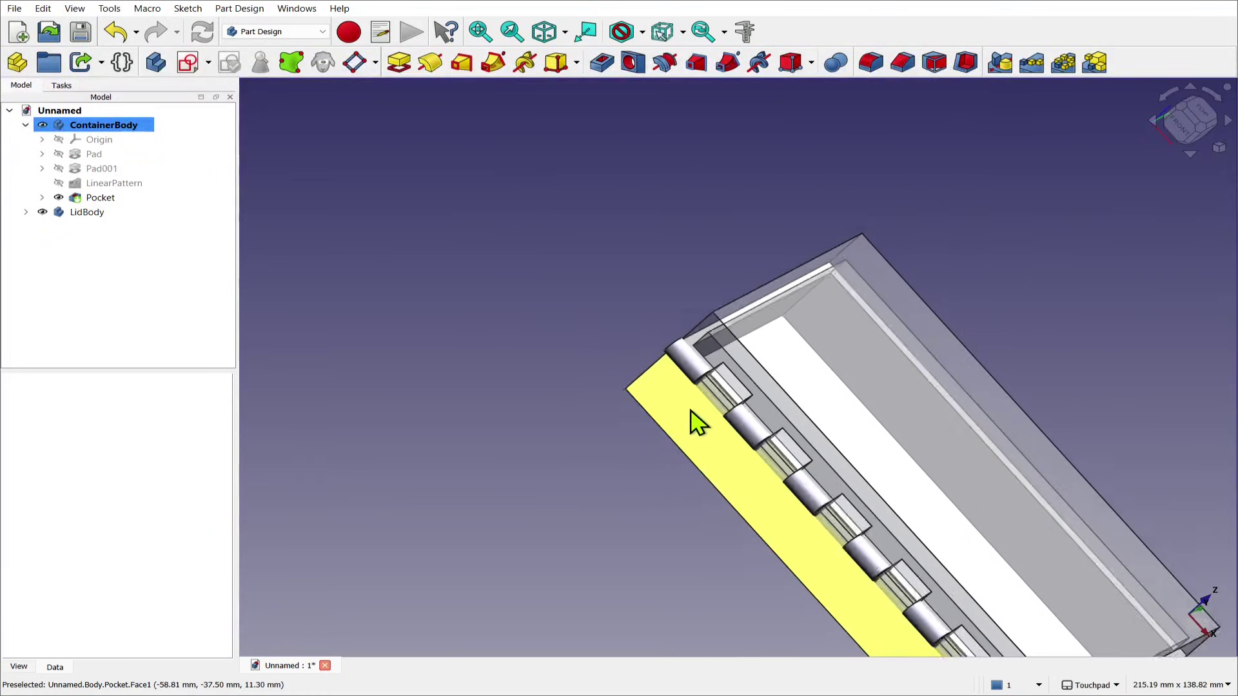
middle_drag(785, 516, 539, 374)
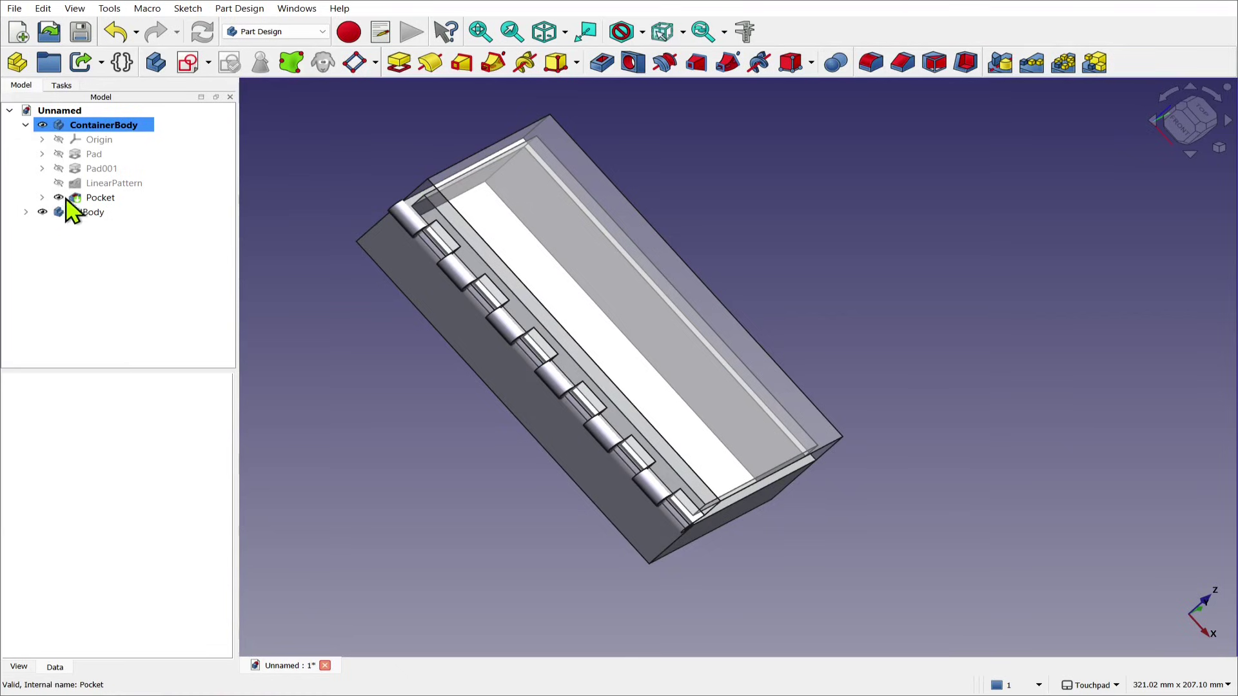
click(108, 184)
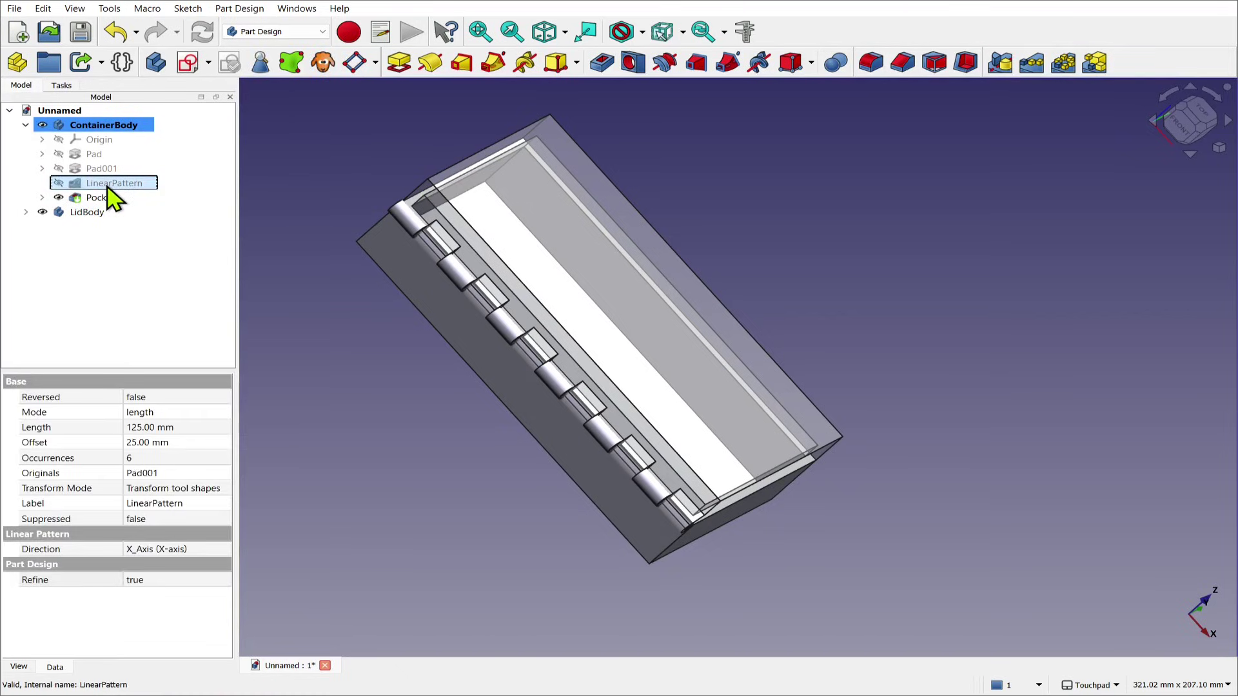
double_click(108, 183)
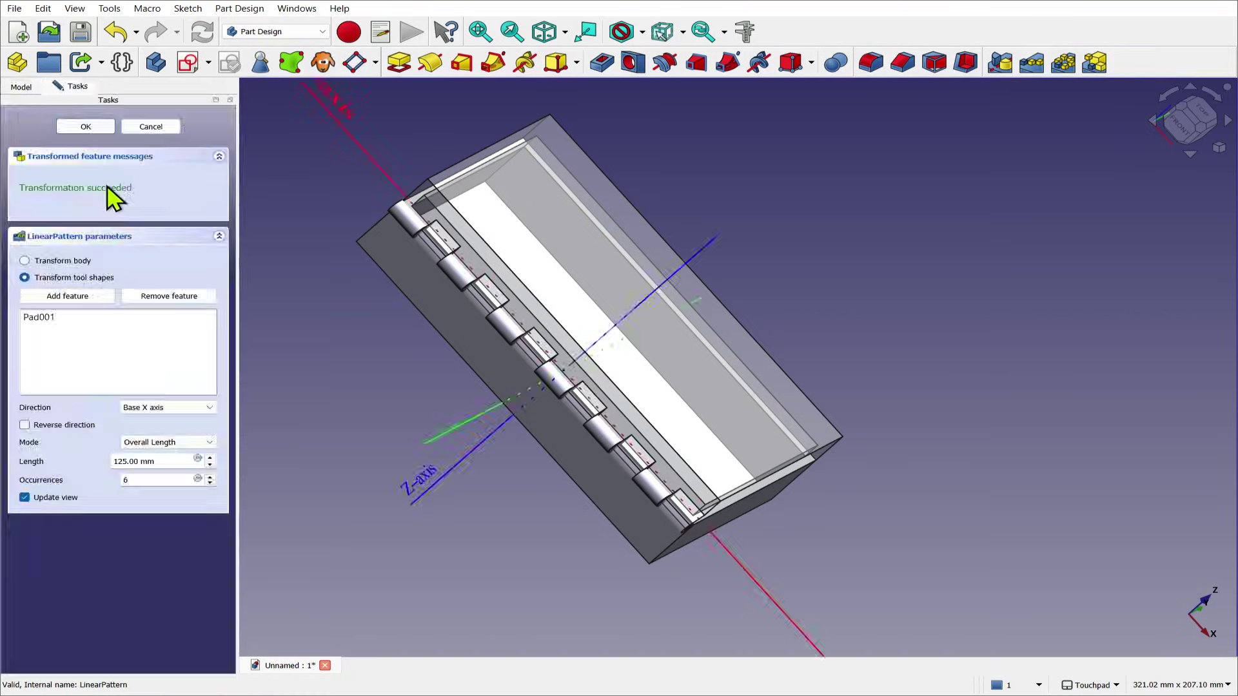
Lower the pattern occurrences from 6 to 5 to 4, recomputing each time, and confirm
click(211, 482)
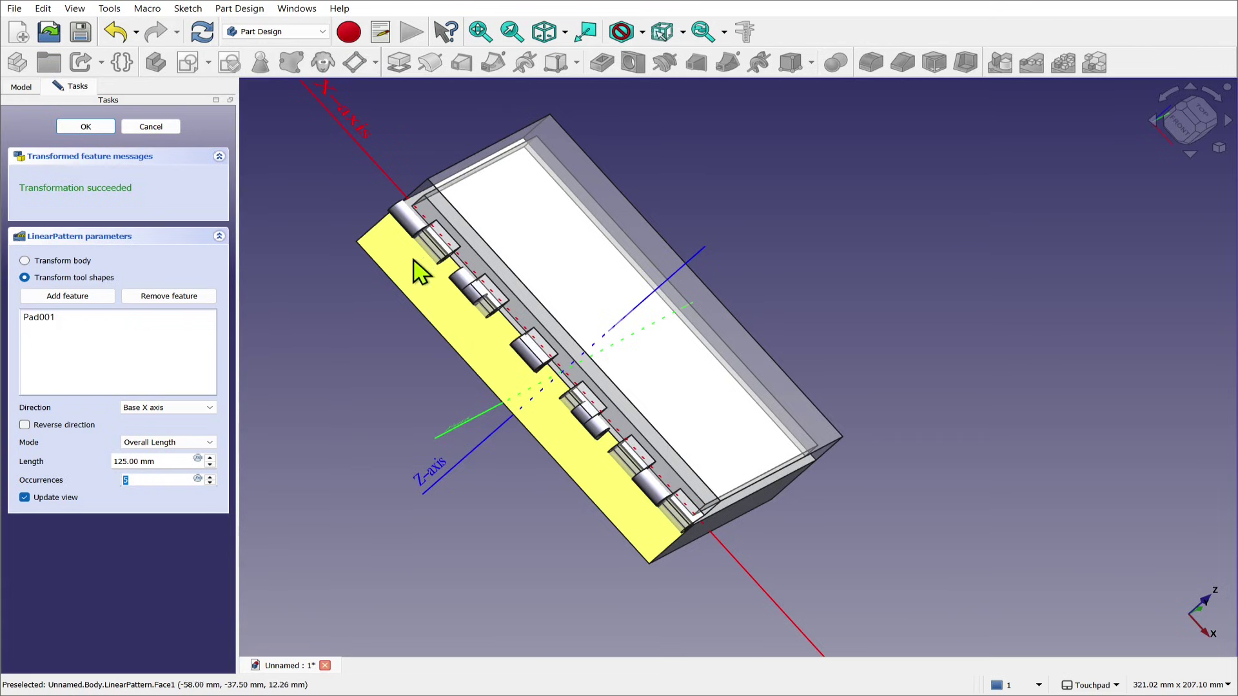
click(202, 33)
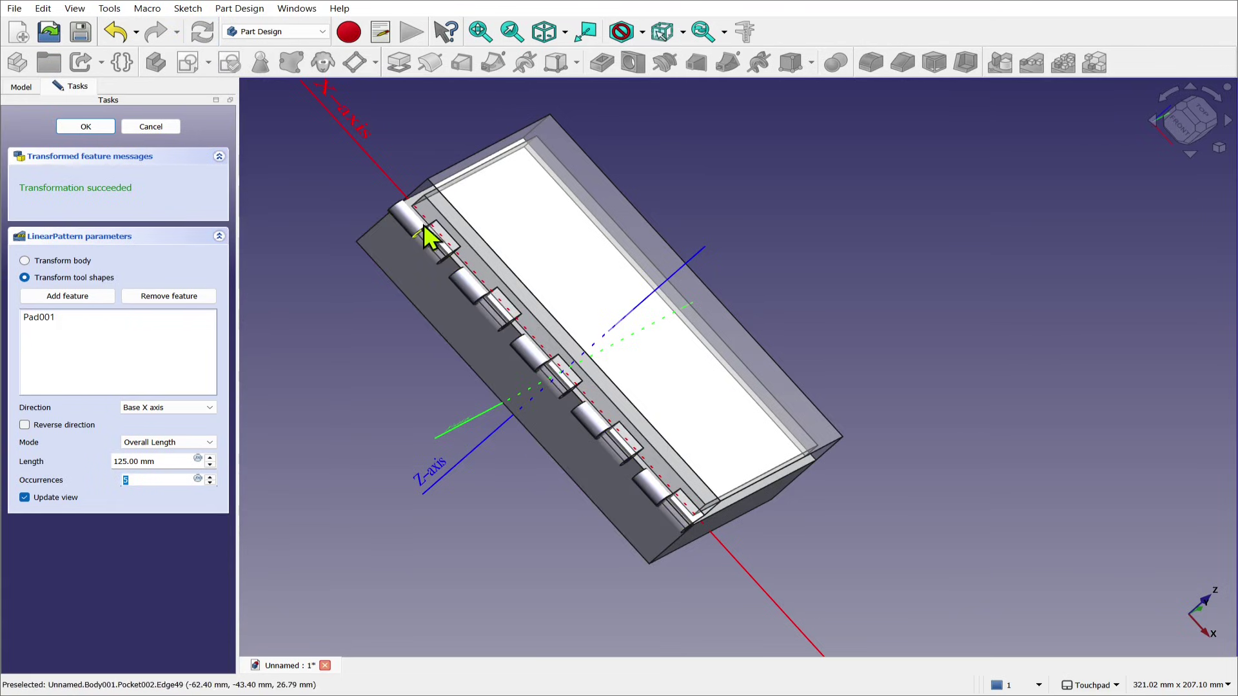
click(209, 484)
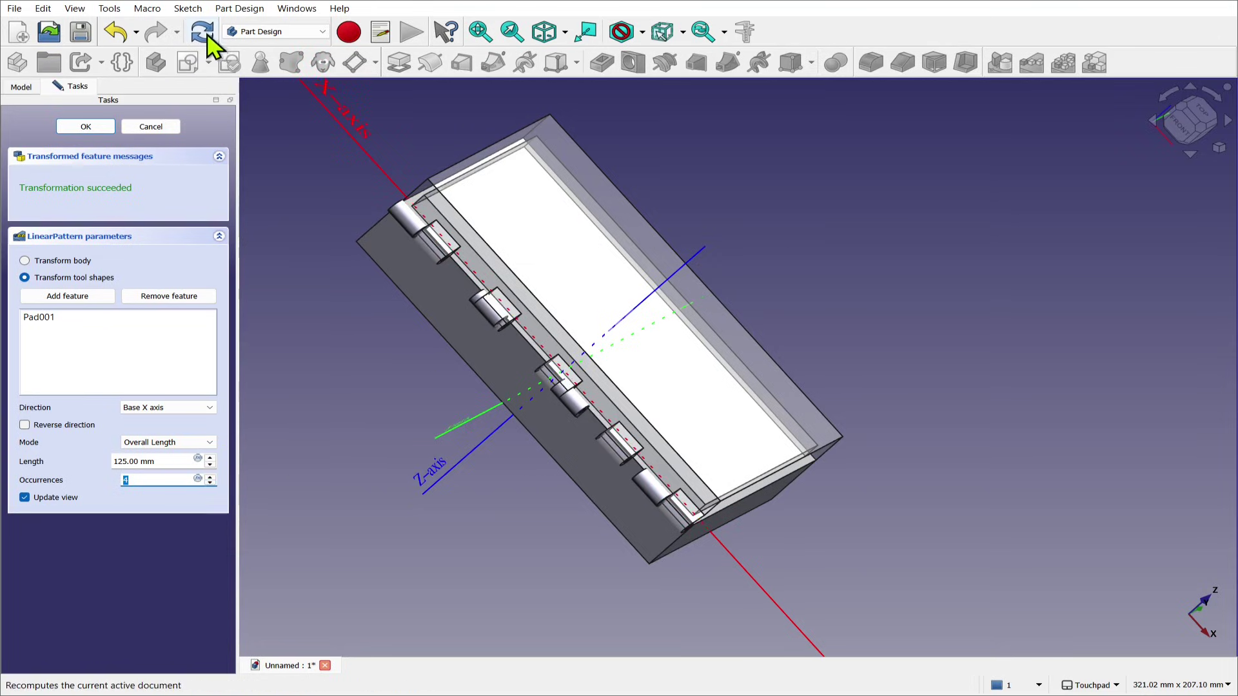
click(203, 32)
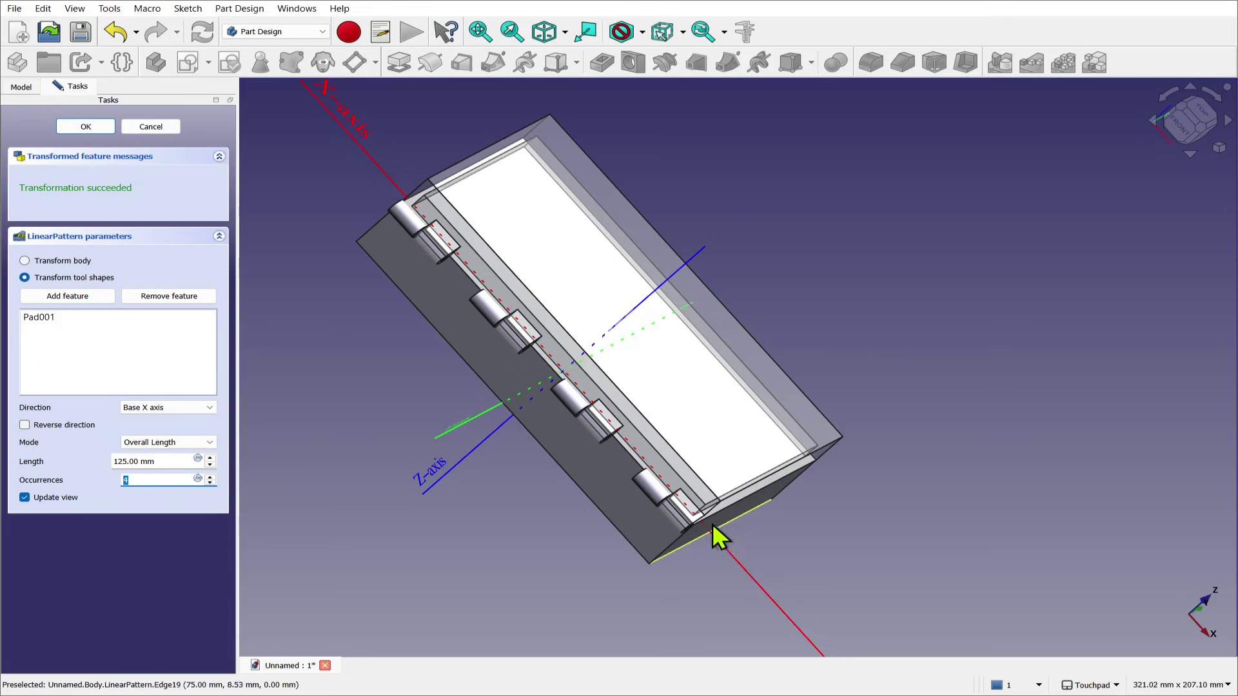
scroll(719, 538, up, 6)
alt+drag(666, 525, 611, 436)
scroll(661, 408, down, 5)
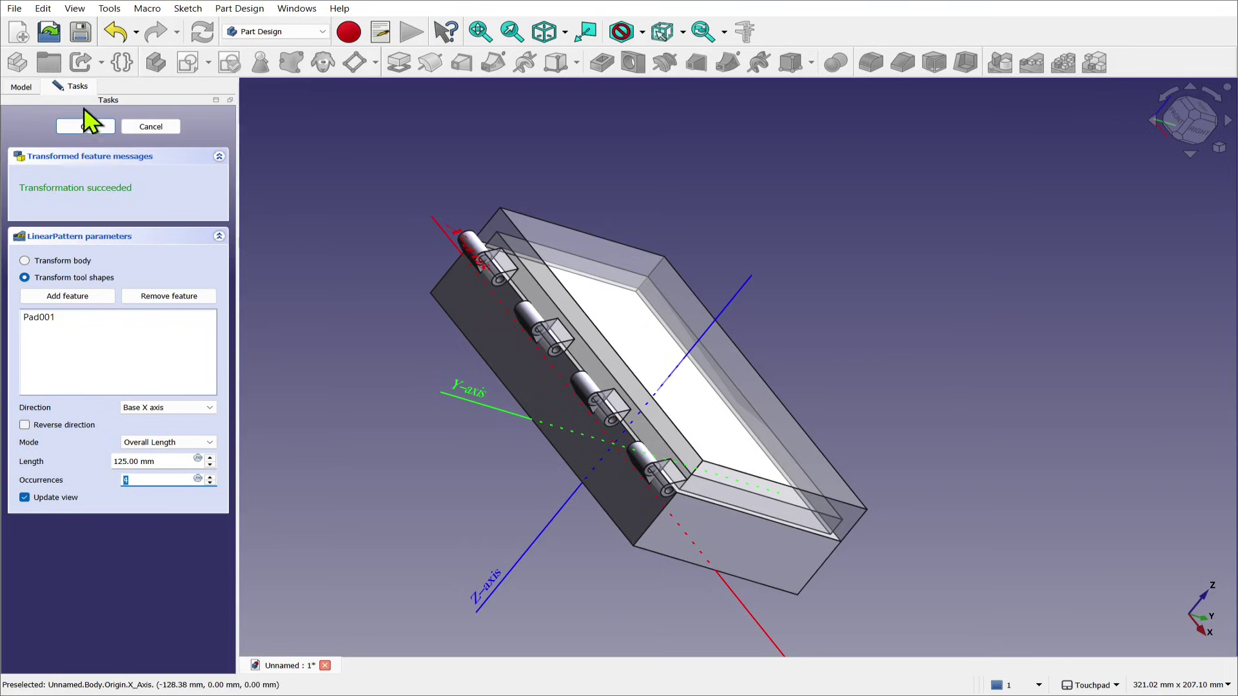
click(78, 127)
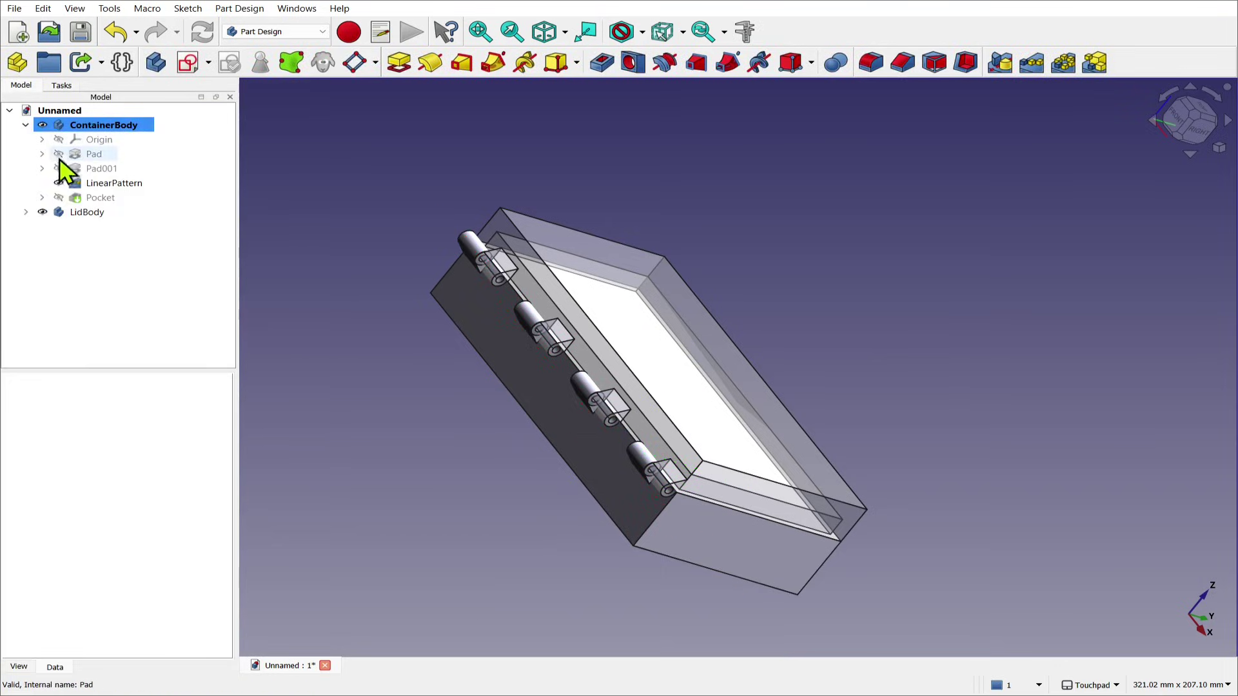
Expand LidBody and review the Clone, Pocket001, LinearPattern and Pocket properties
click(26, 212)
click(94, 243)
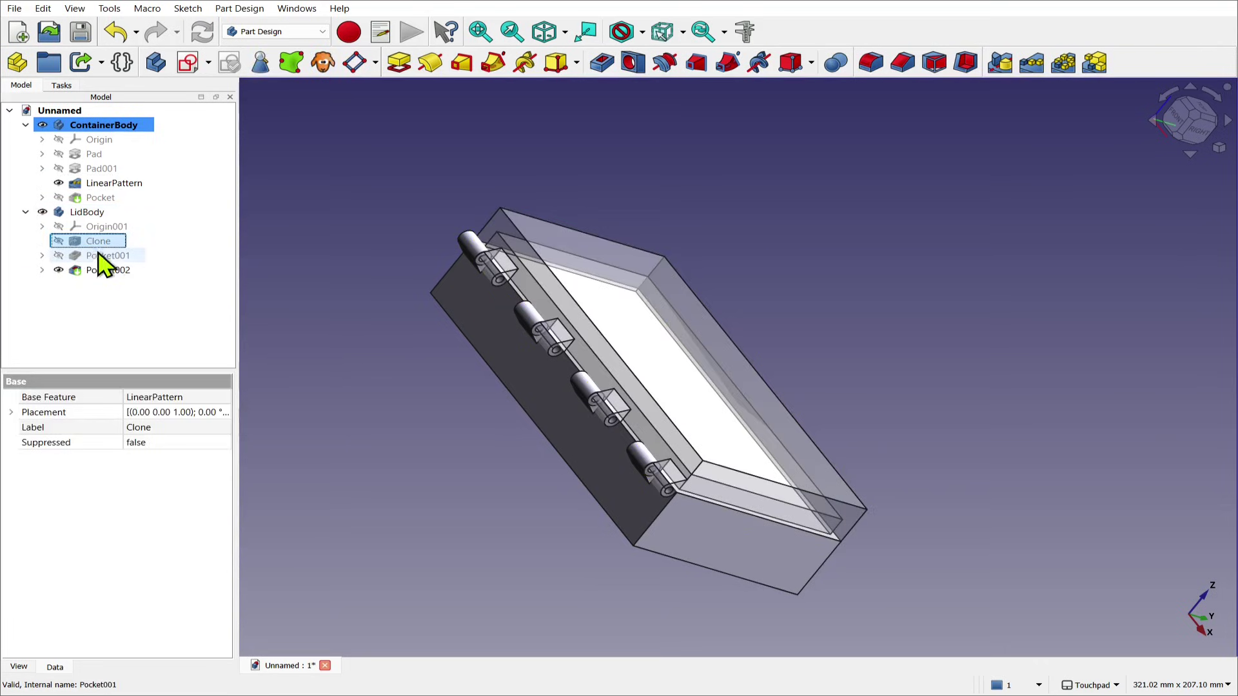
click(105, 257)
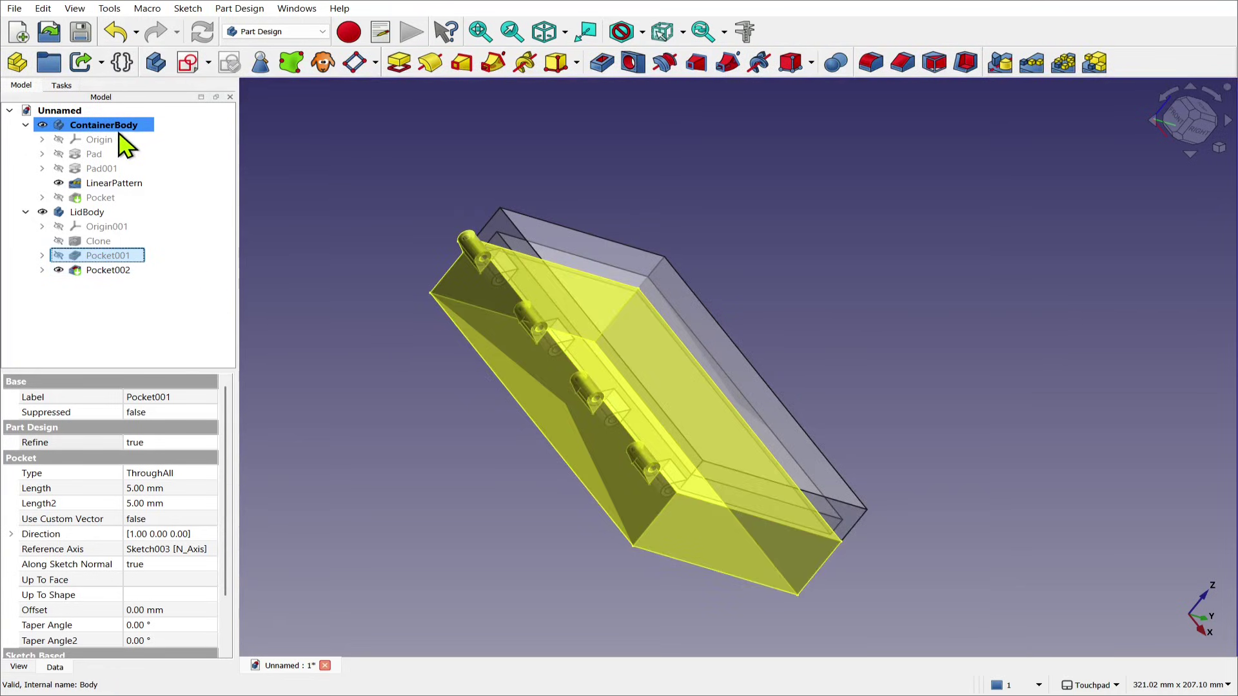
click(106, 185)
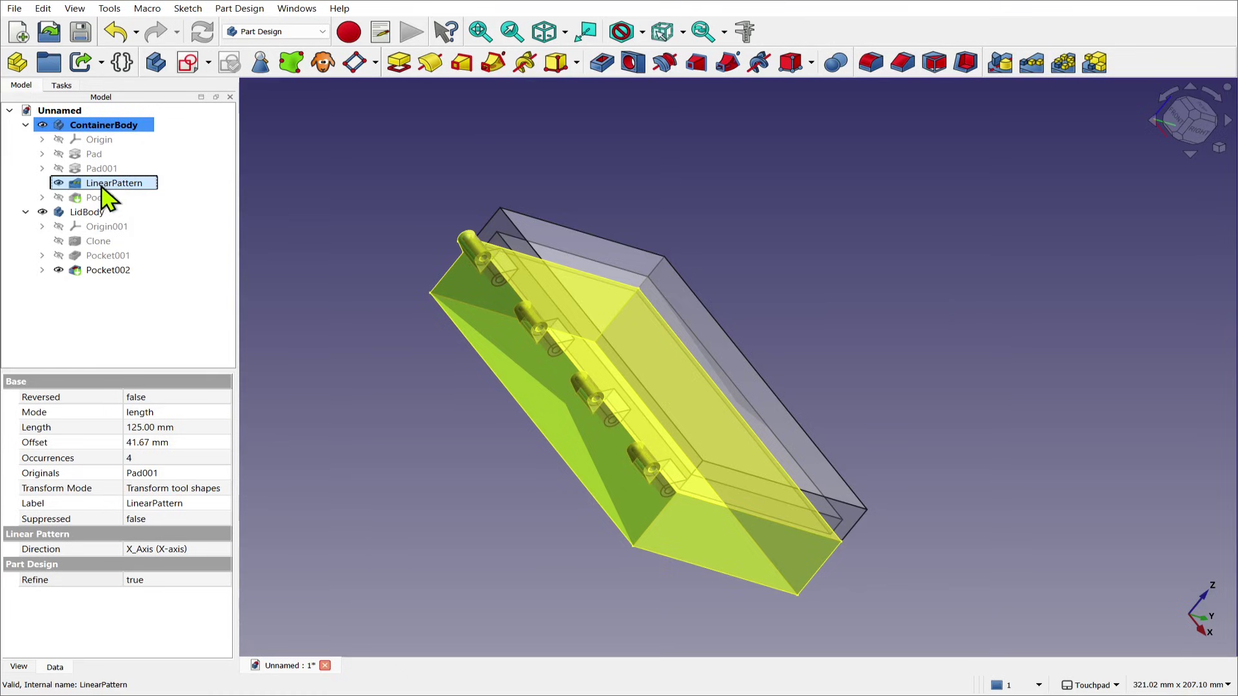
click(111, 198)
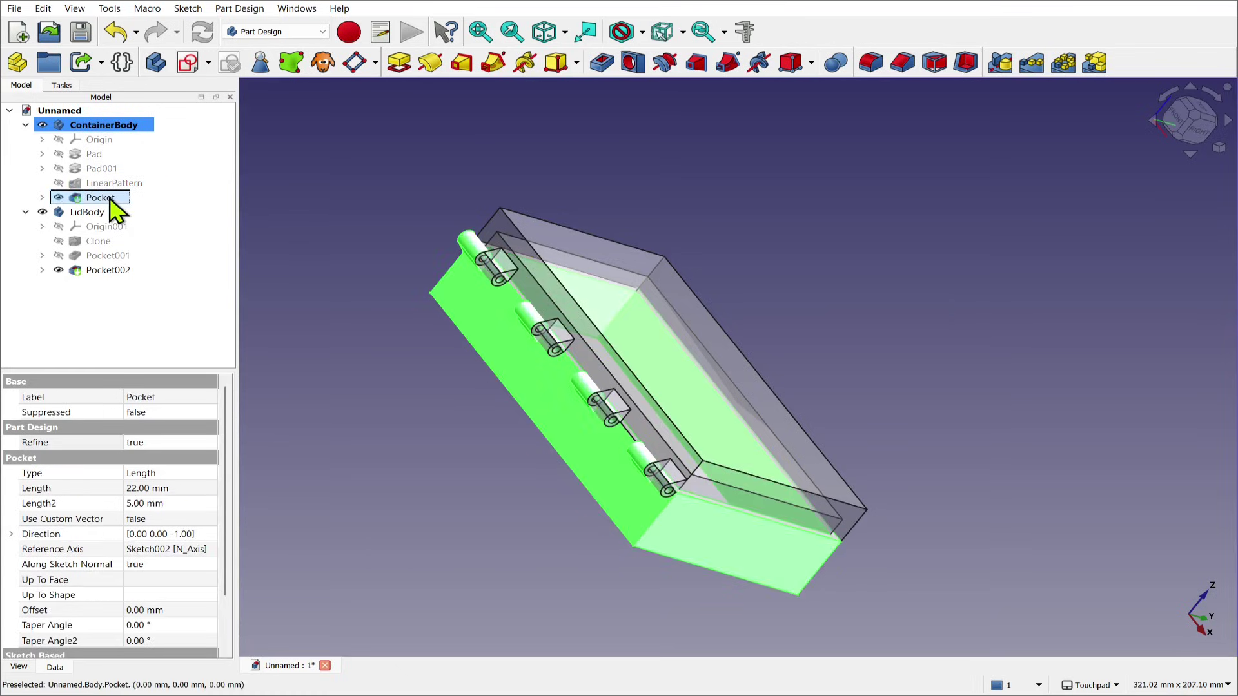
click(116, 184)
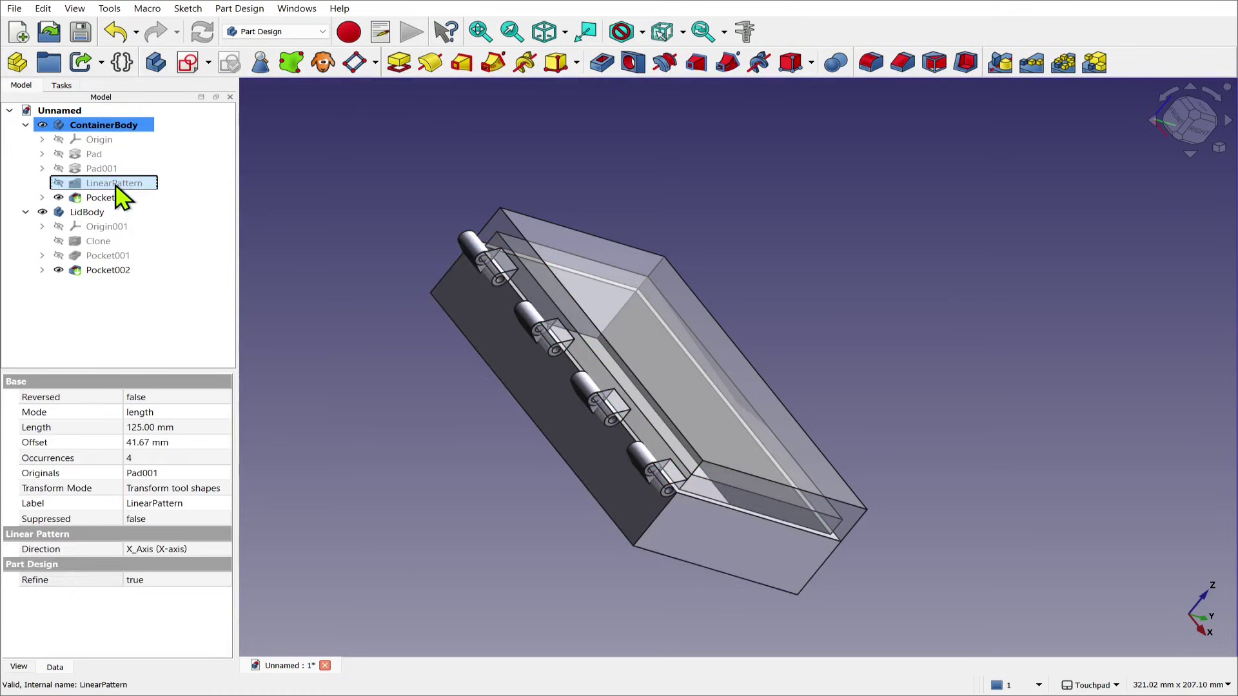
click(103, 242)
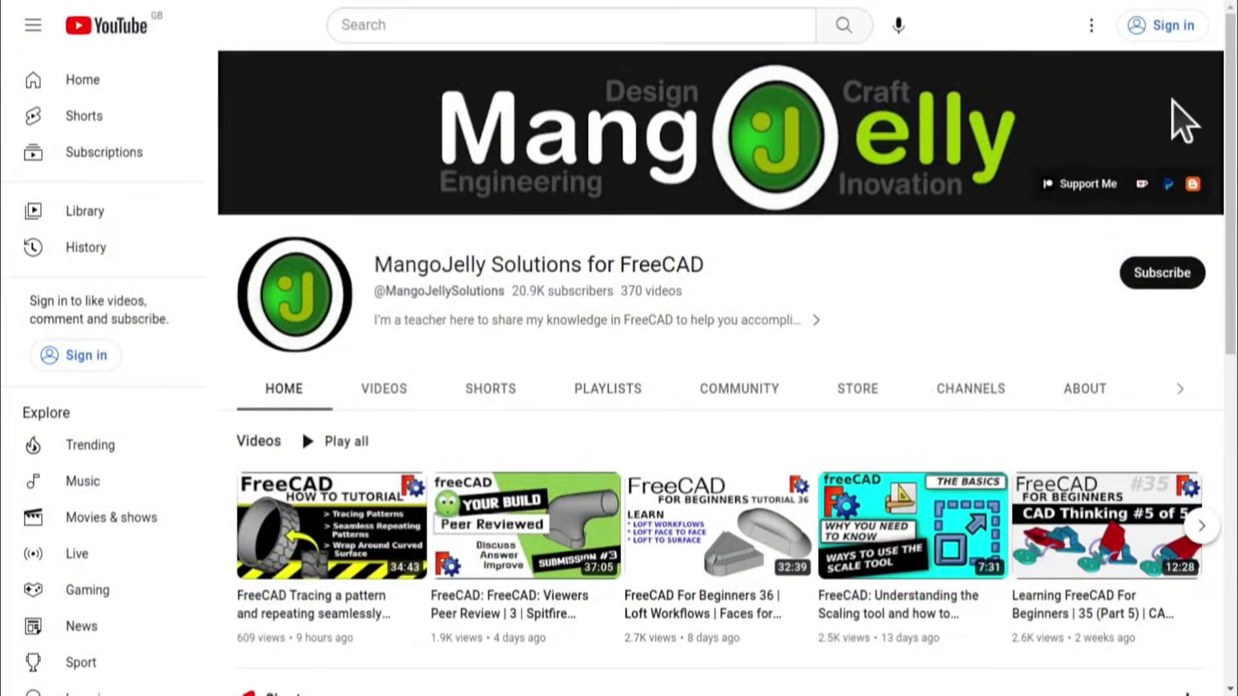
Open the channel's About tab and highlight the three donation links in its description
click(1083, 395)
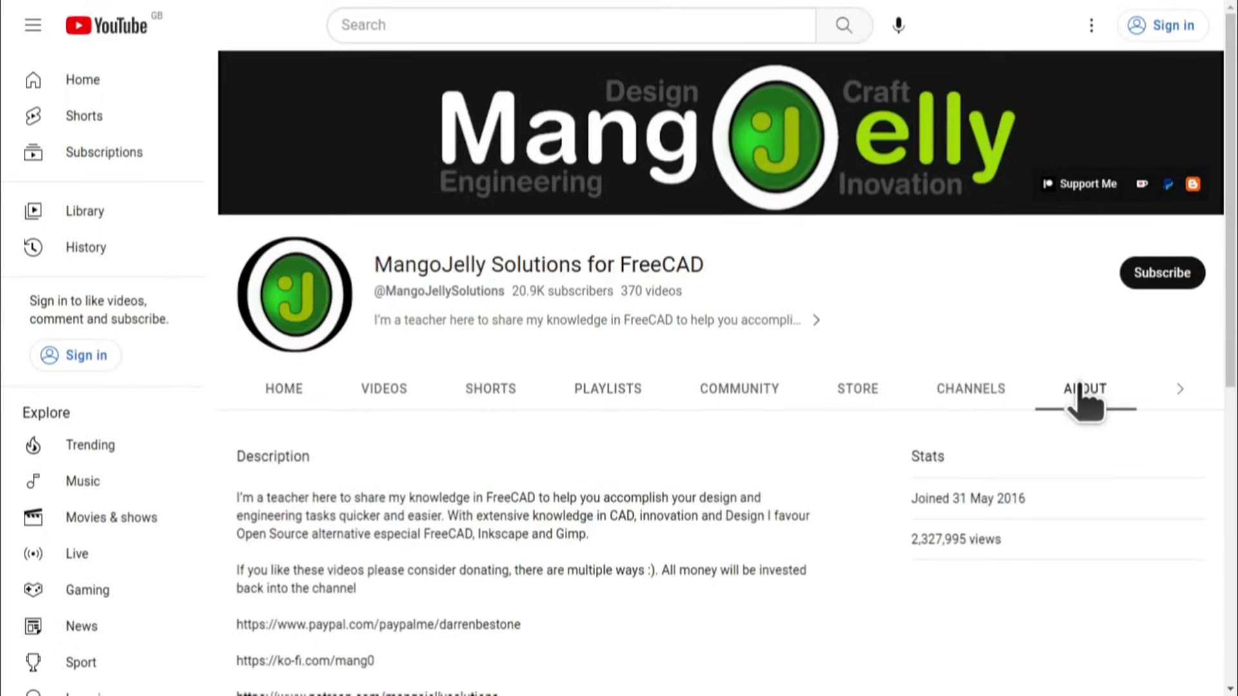
scroll(265, 503, down, 3)
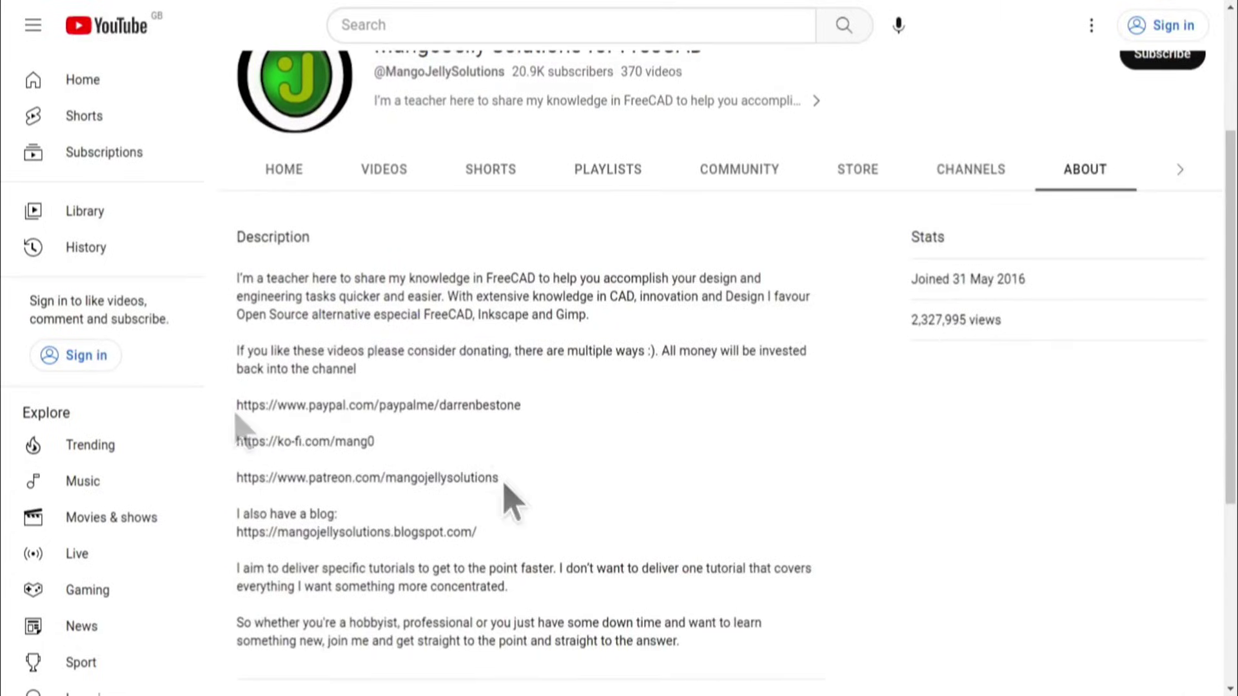
drag(499, 481, 238, 407)
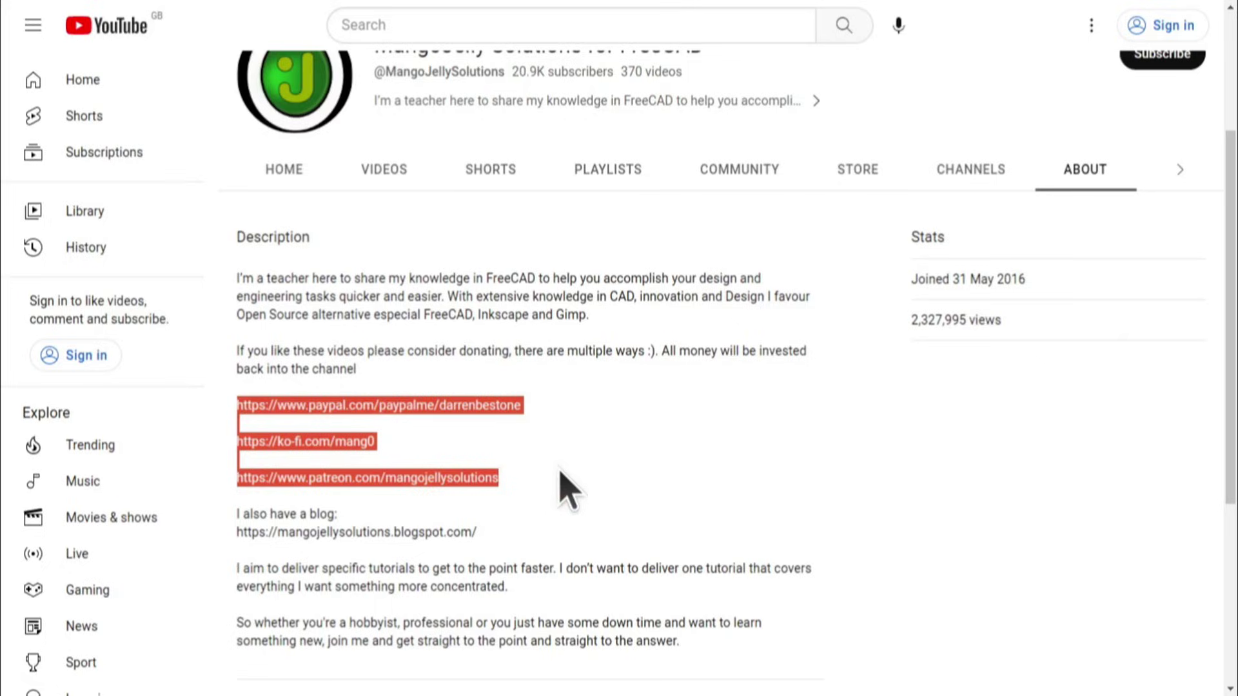
click(560, 473)
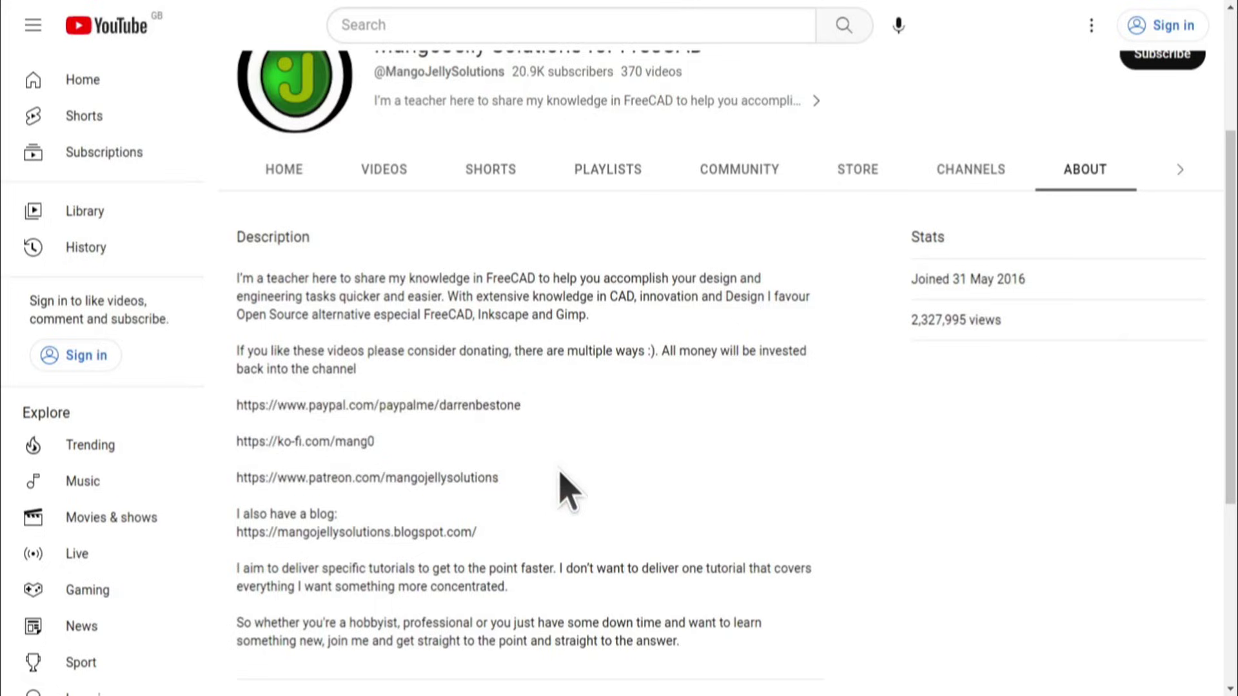